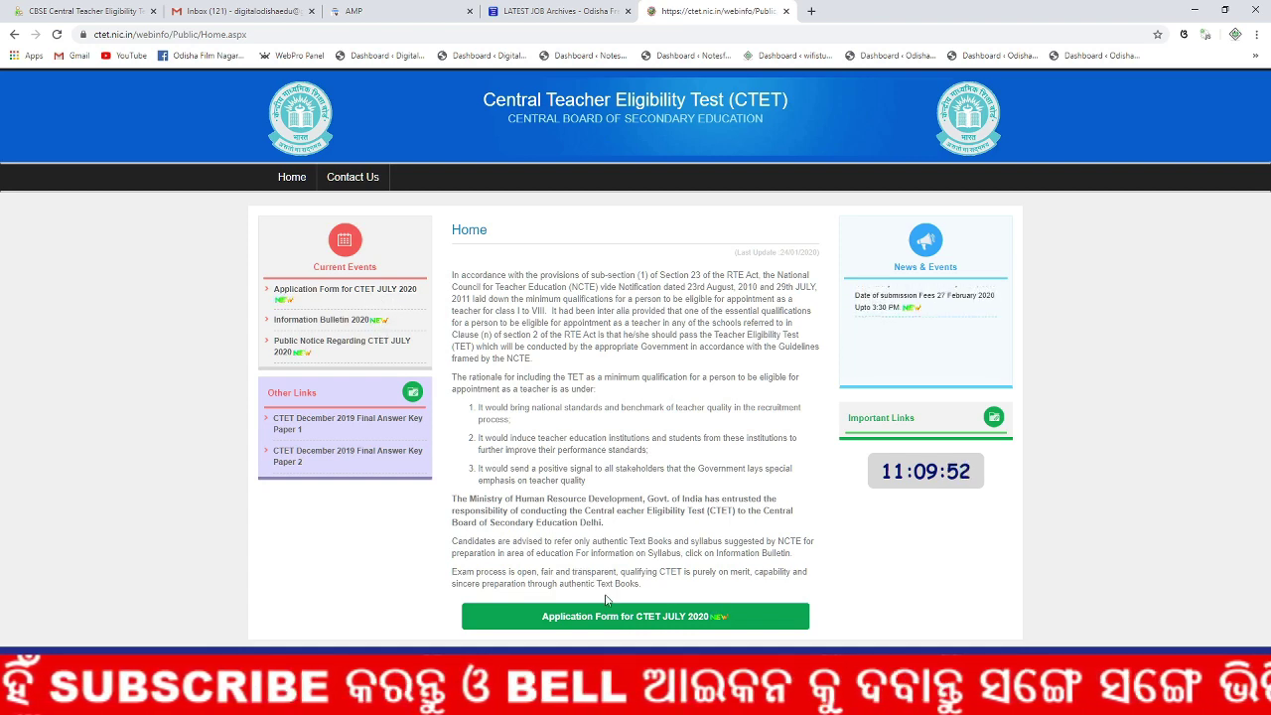
Step: Open the CTET July 2020 application form link and start a new candidate registration
click(315, 291)
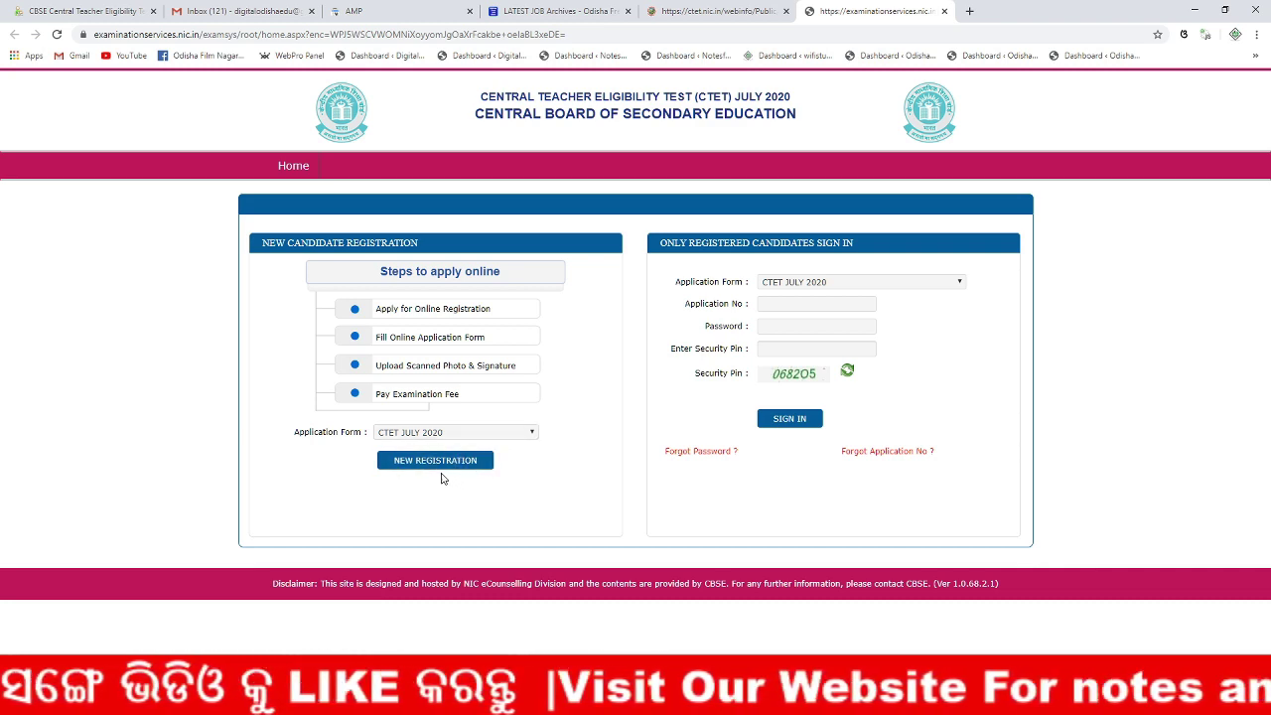
click(438, 465)
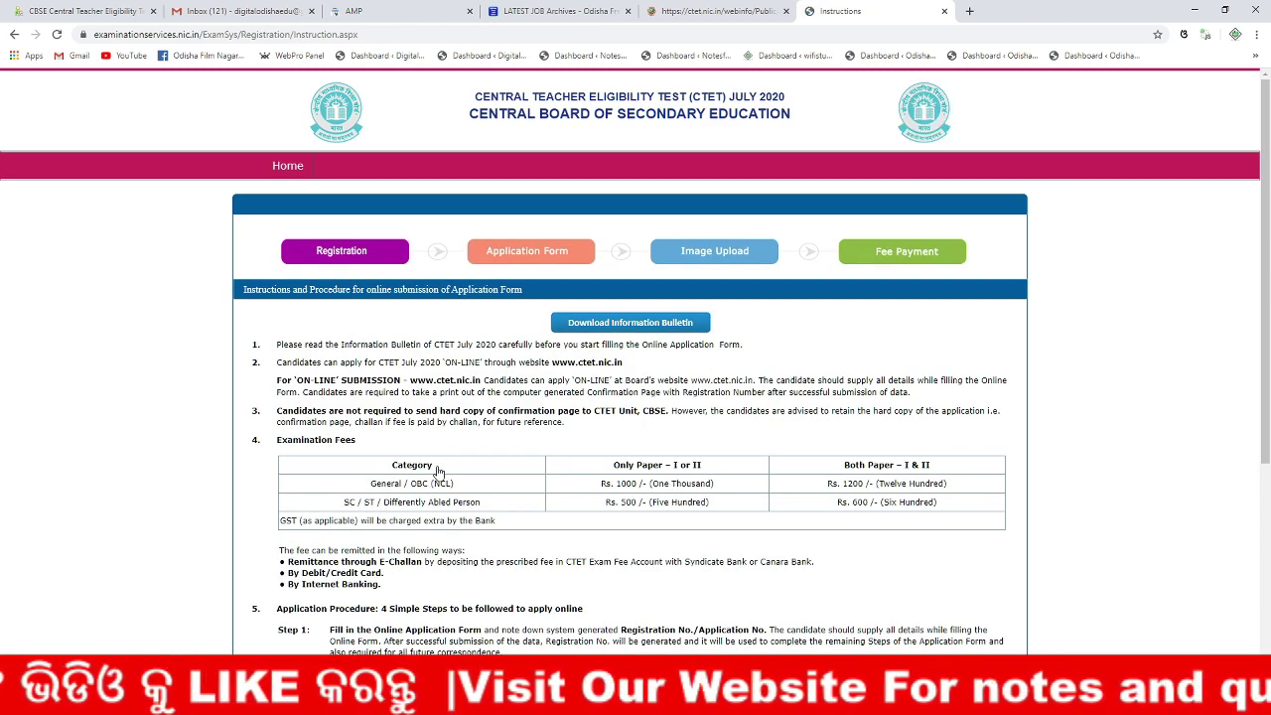
Step: Read through the online-application instructions and tick the Information Bulletin declaration checkbox
scroll(438, 471, down, 3)
scroll(455, 308, up, 1)
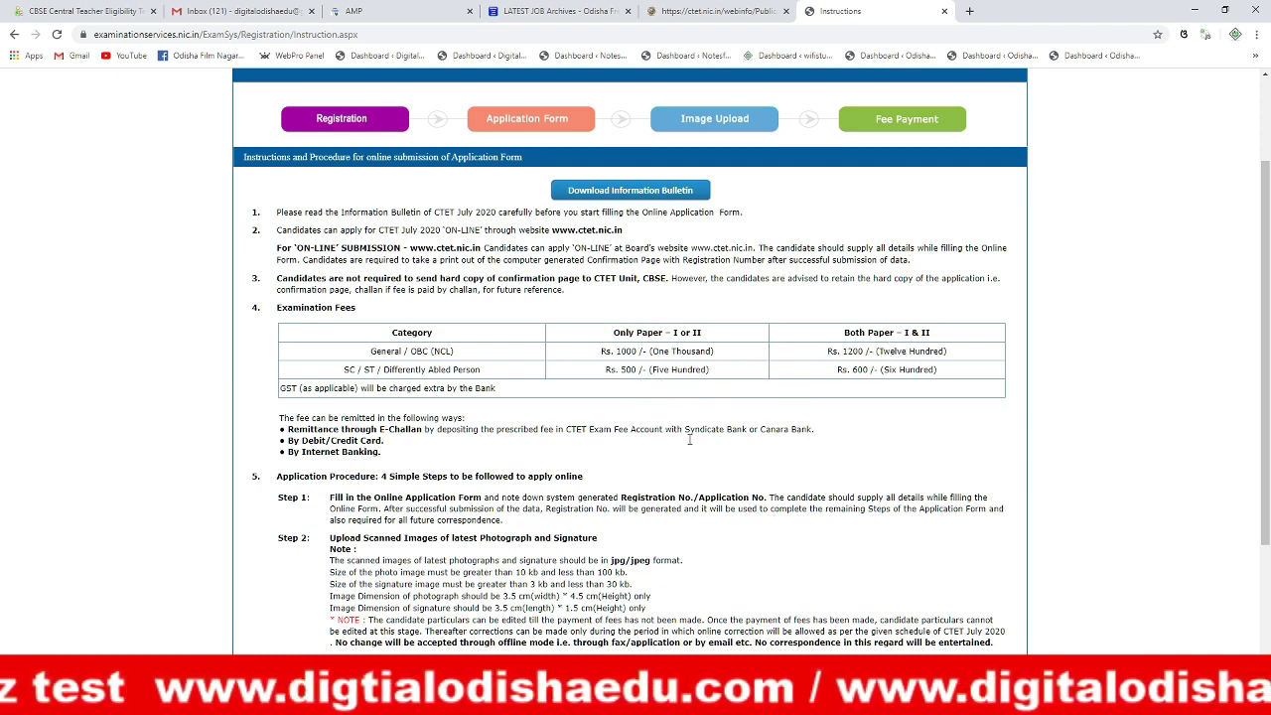
scroll(689, 440, down, 3)
scroll(636, 327, up, 4)
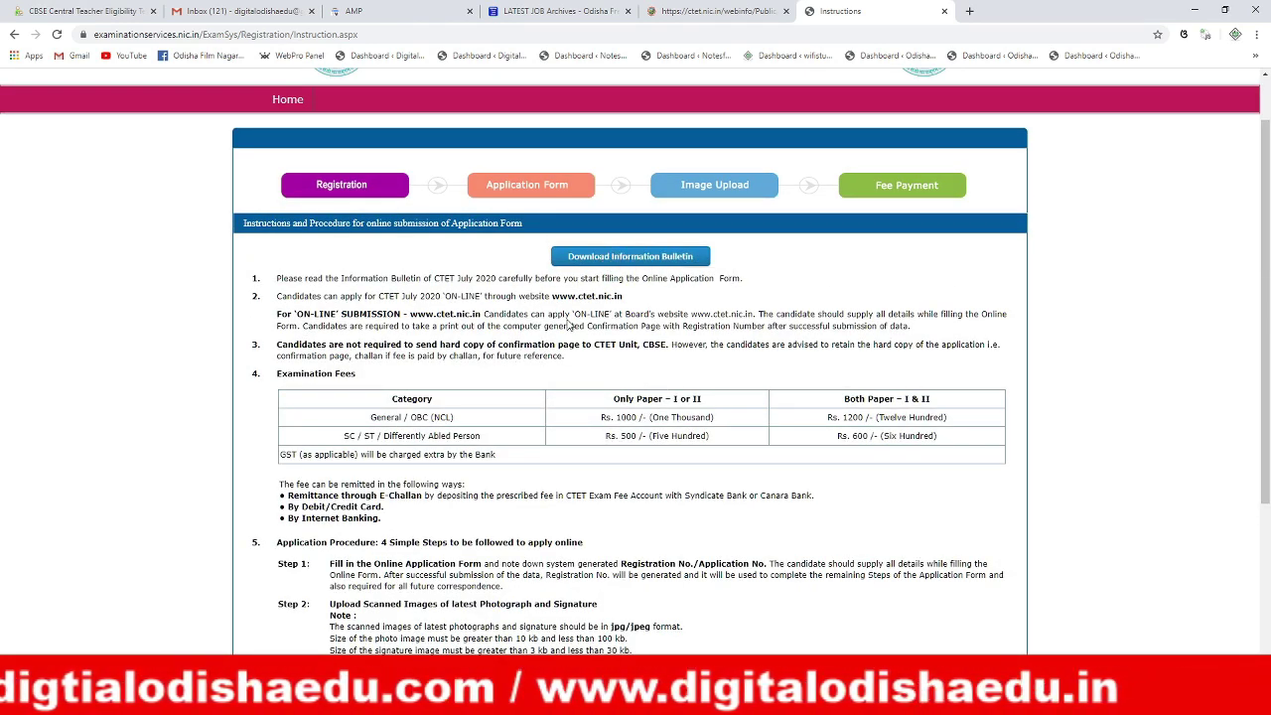
scroll(566, 337, down, 3)
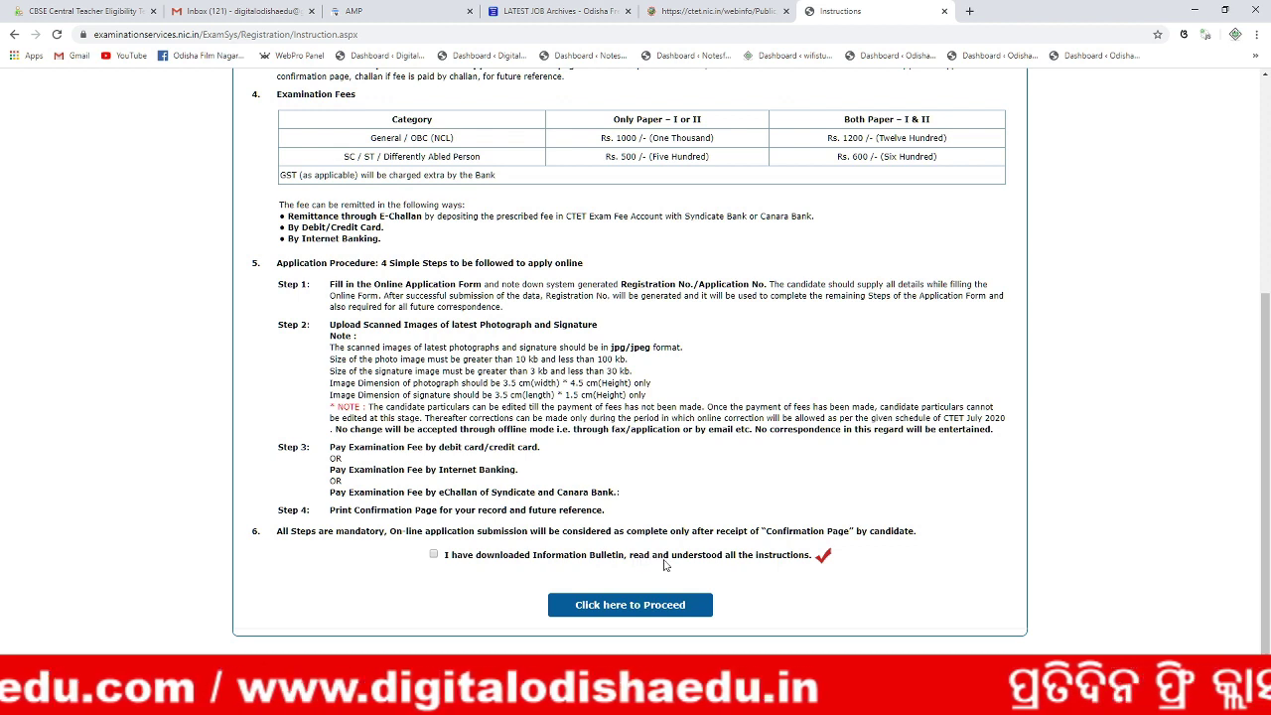
click(434, 555)
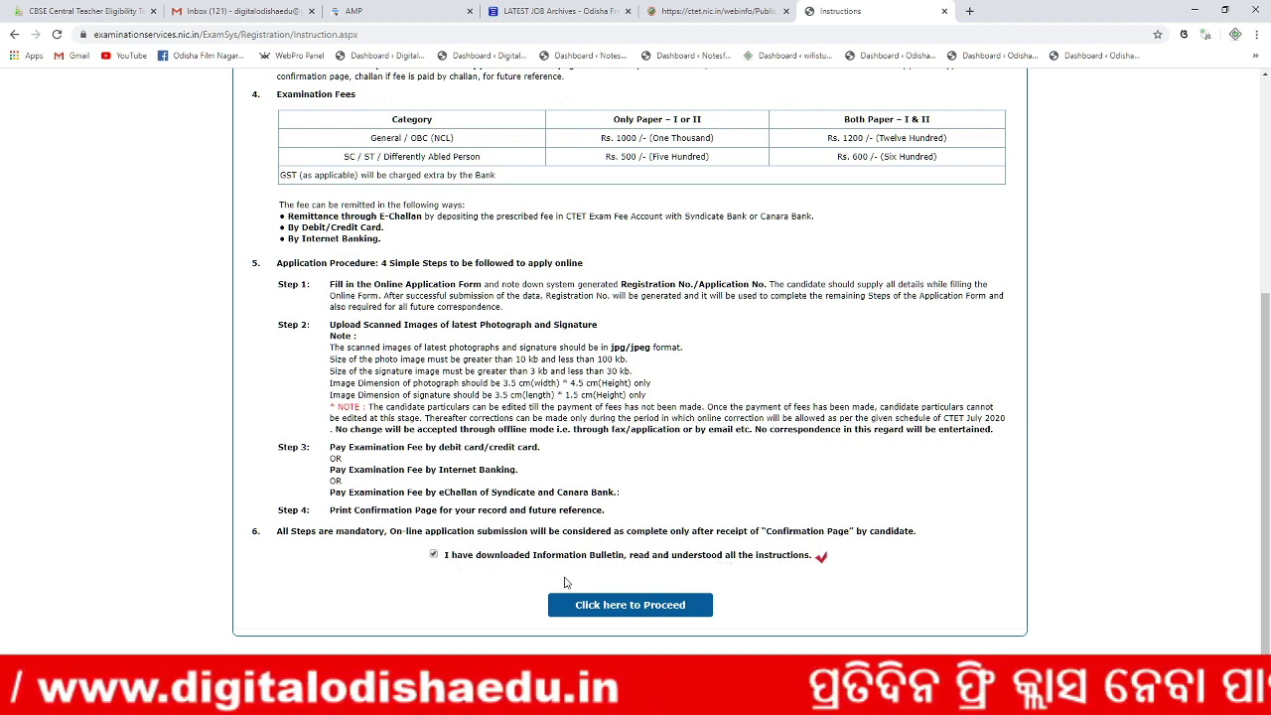
Step: Proceed to the registration form and enter the candidate's name, correcting its capitalisation
click(620, 609)
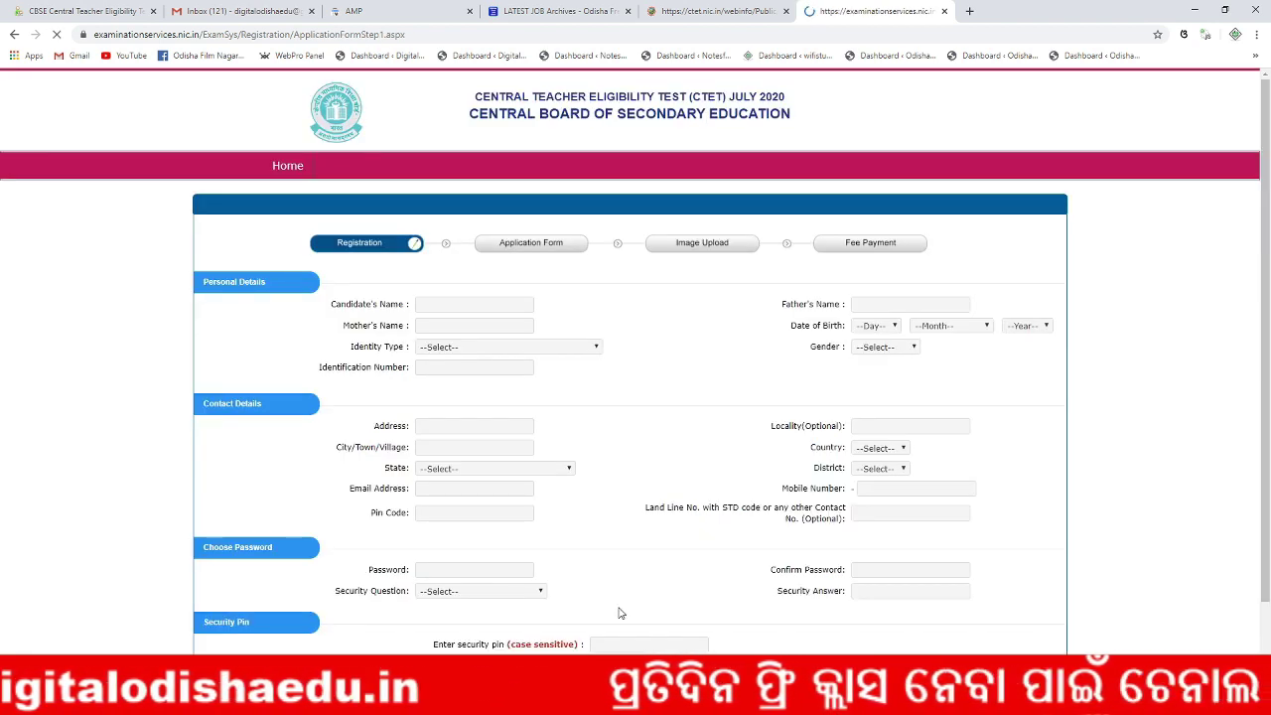
click(431, 303)
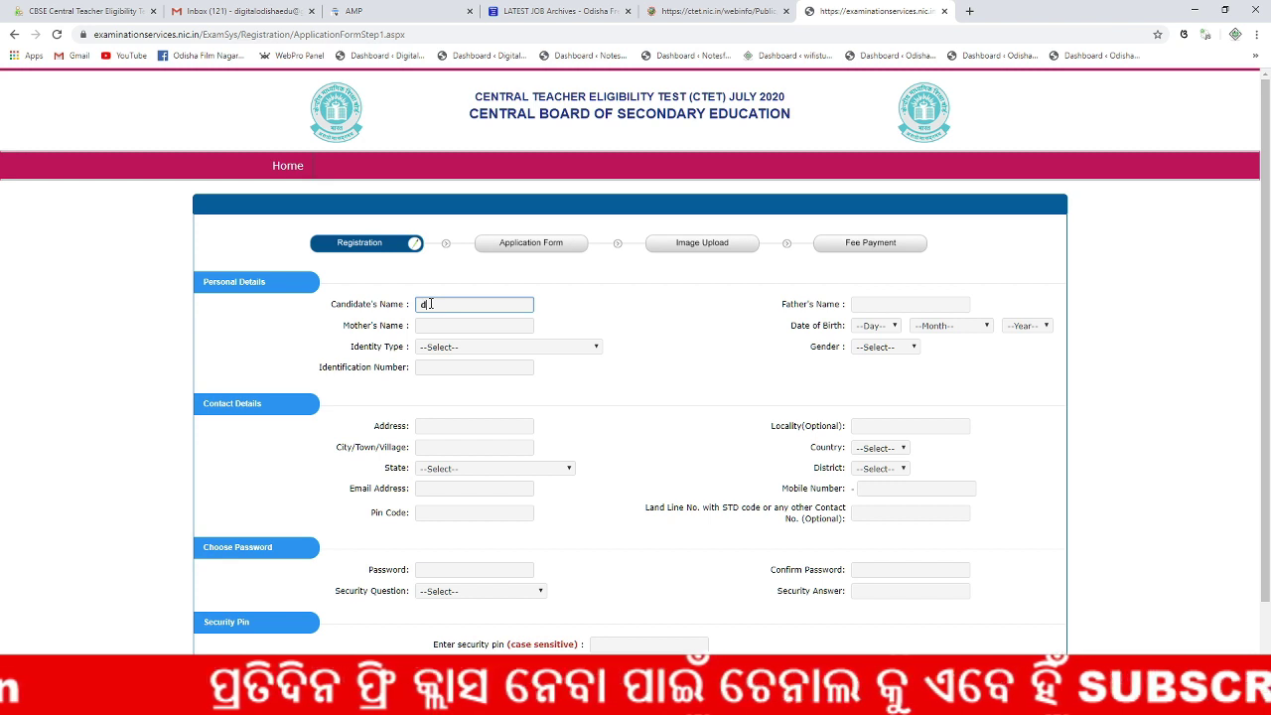
text(DILIP)
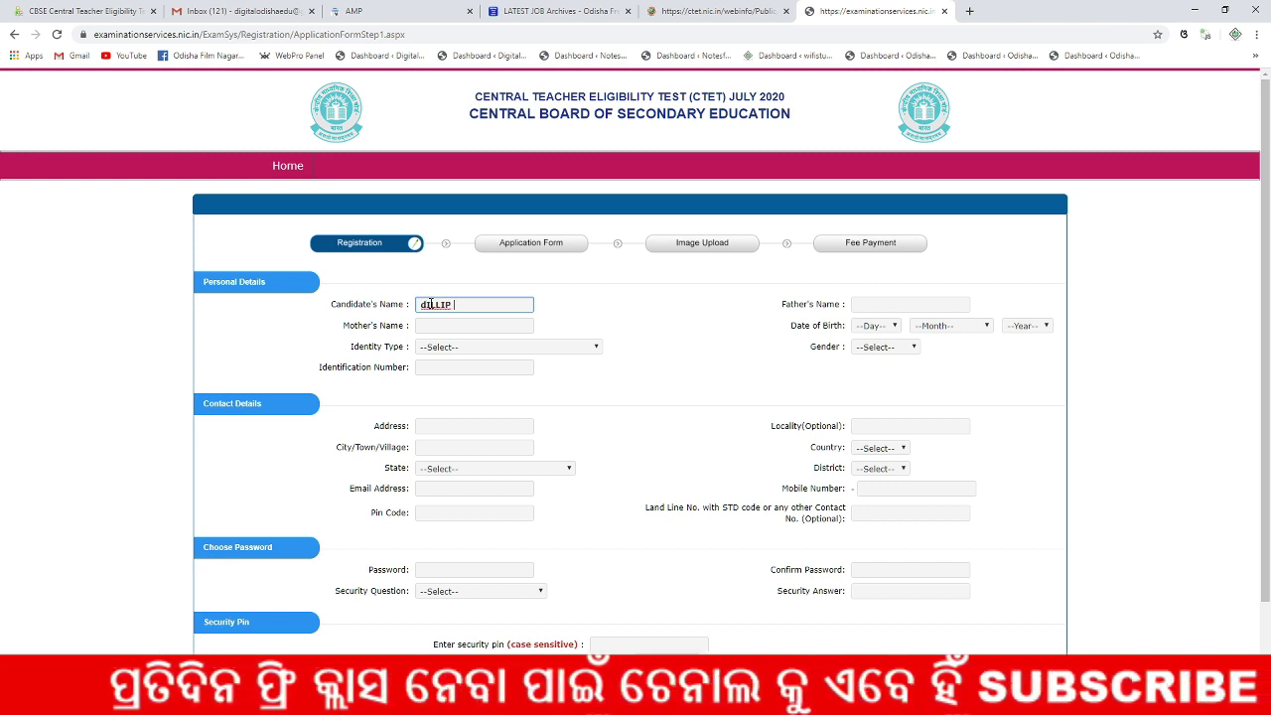
key(ctrl+a)
key(BackSpace)
text(D)
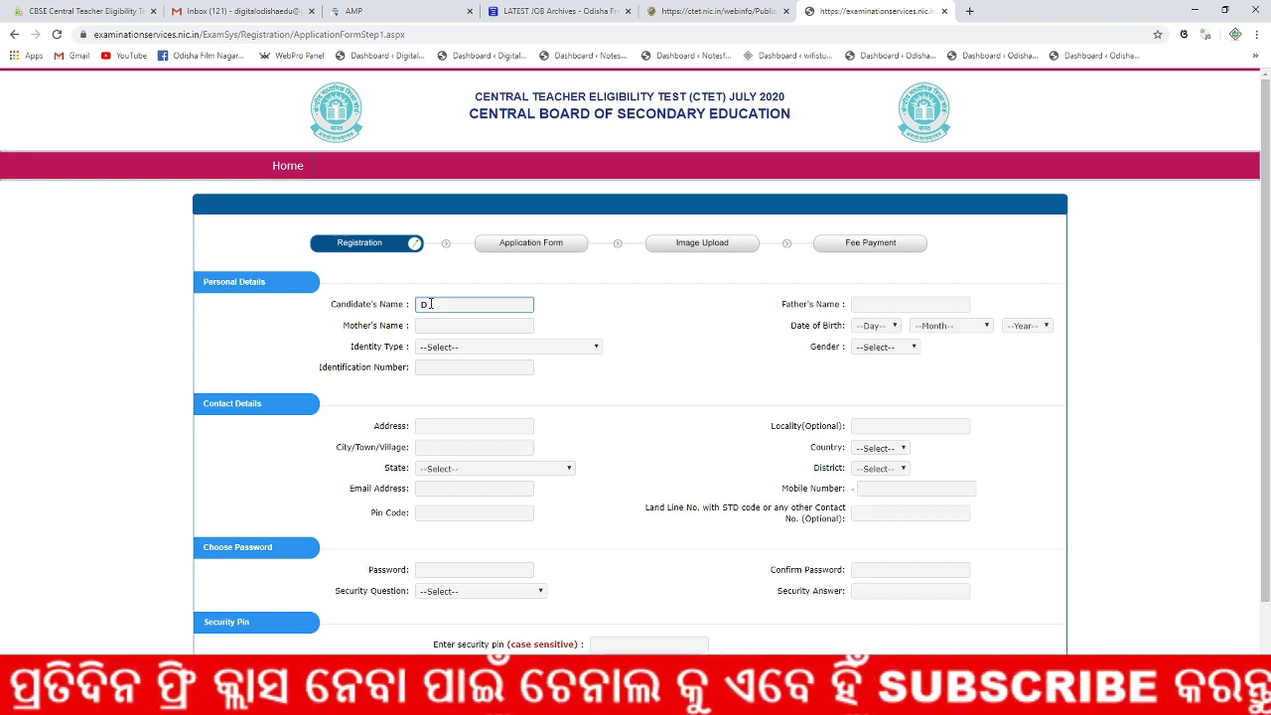
text(ilip)
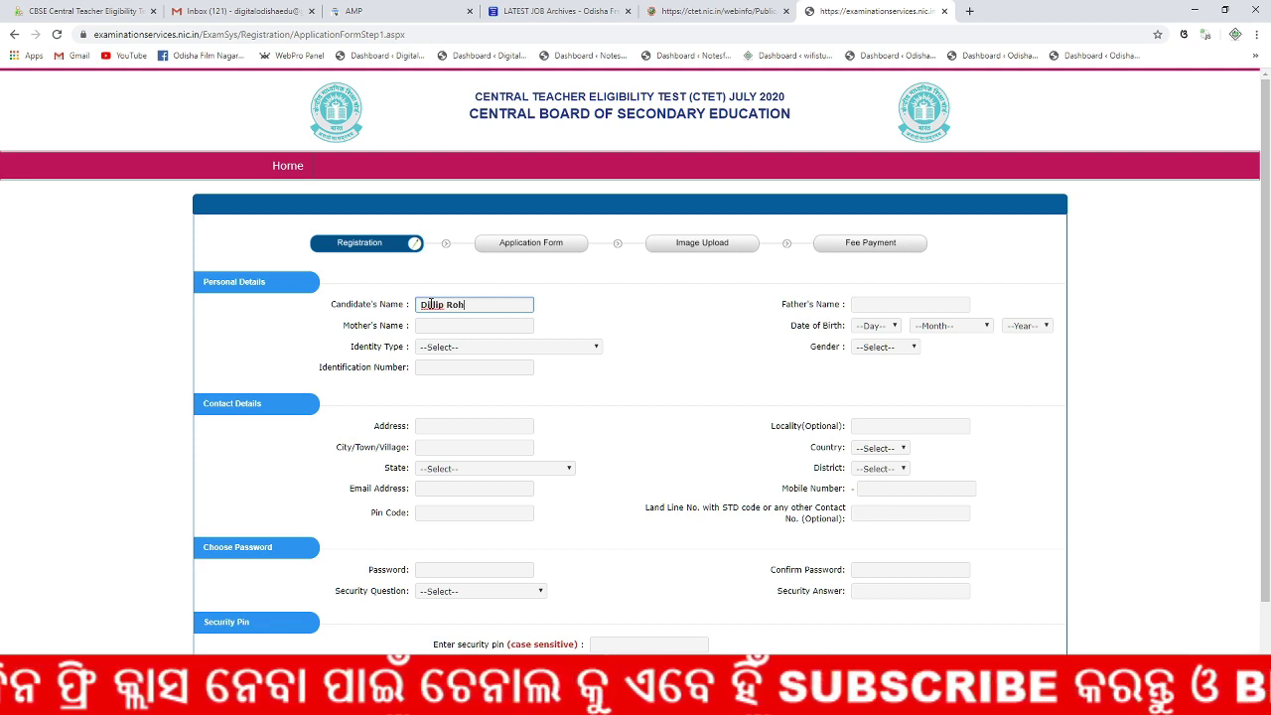
Step: Fill in the father's name and the mother's name fields
click(884, 304)
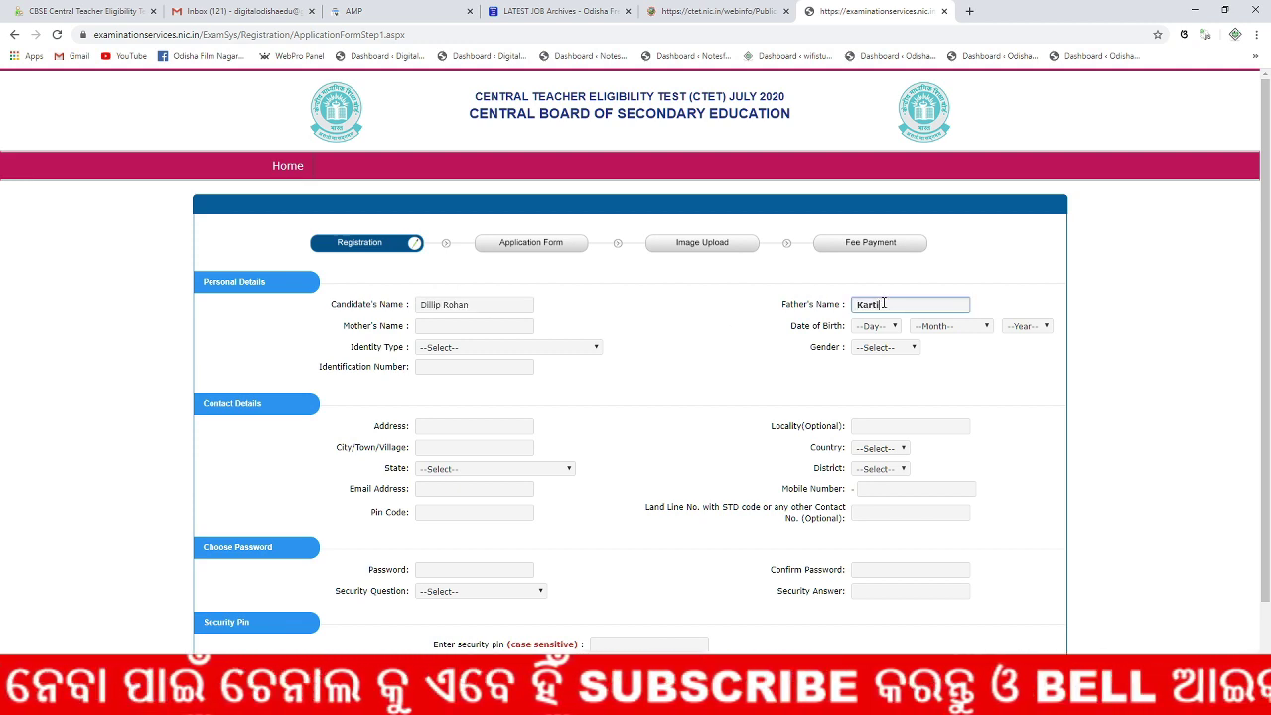
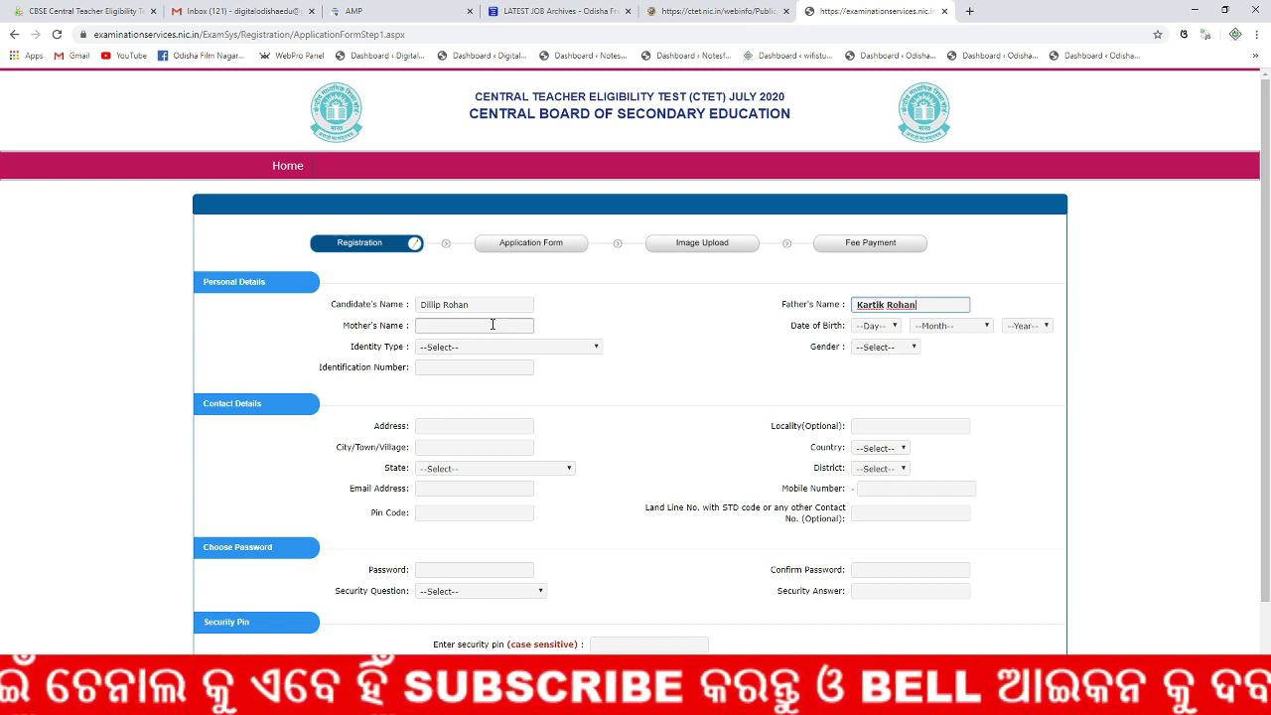
click(491, 325)
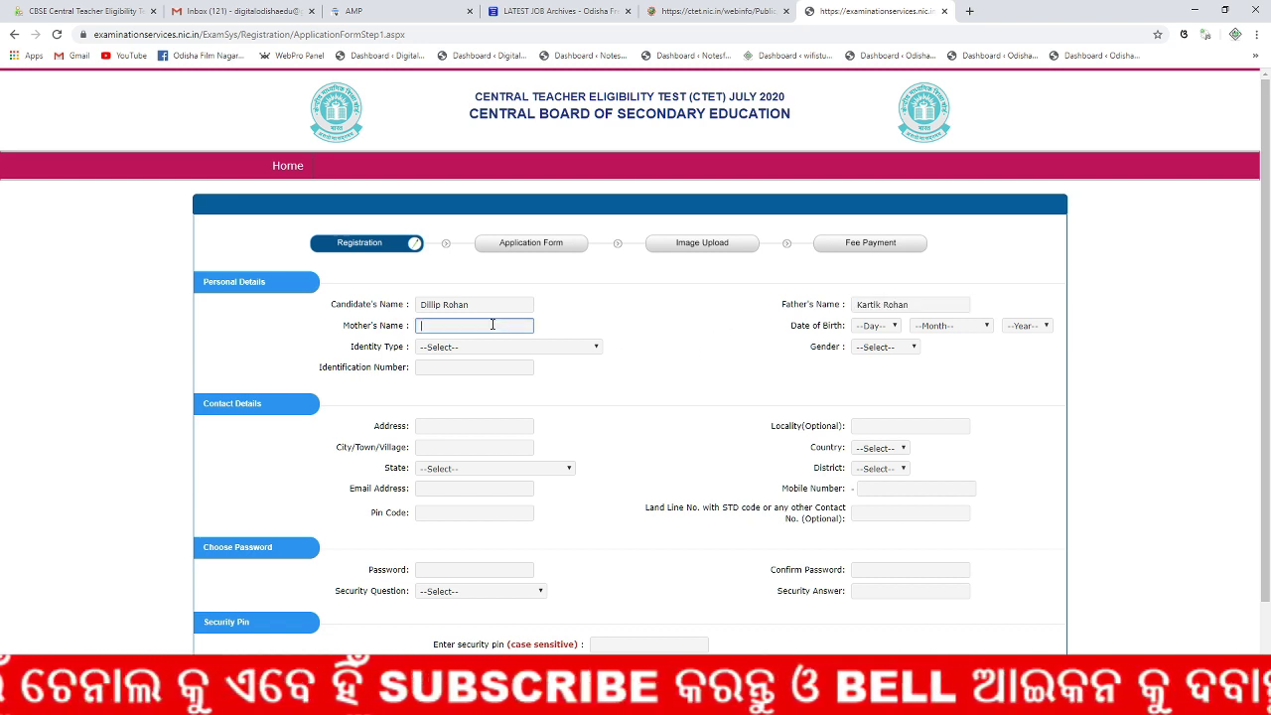
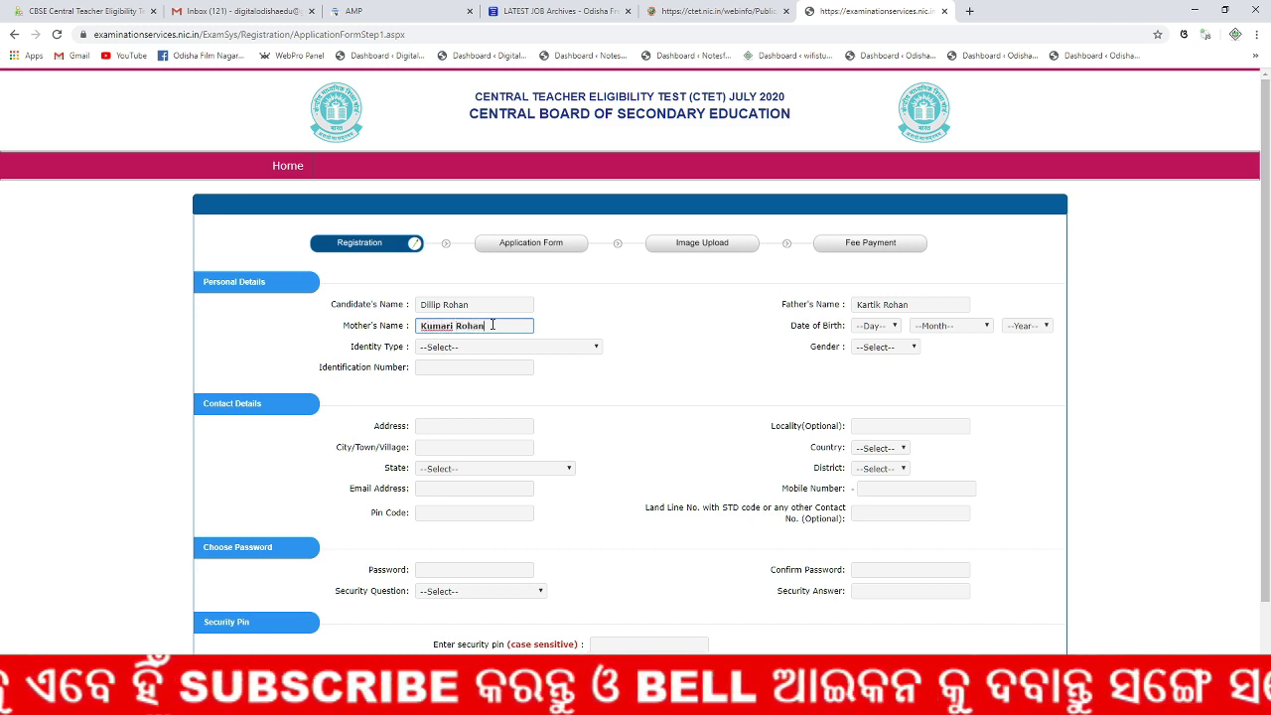
click(894, 328)
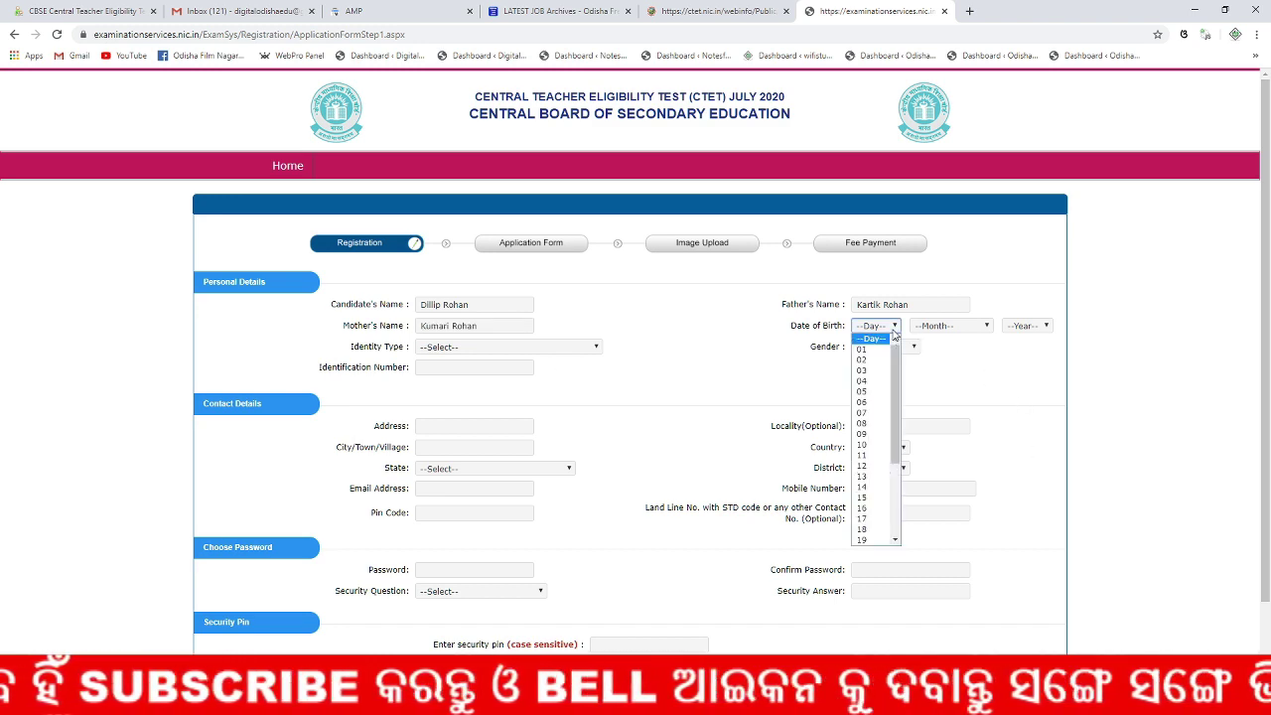
scroll(876, 417, down, 2)
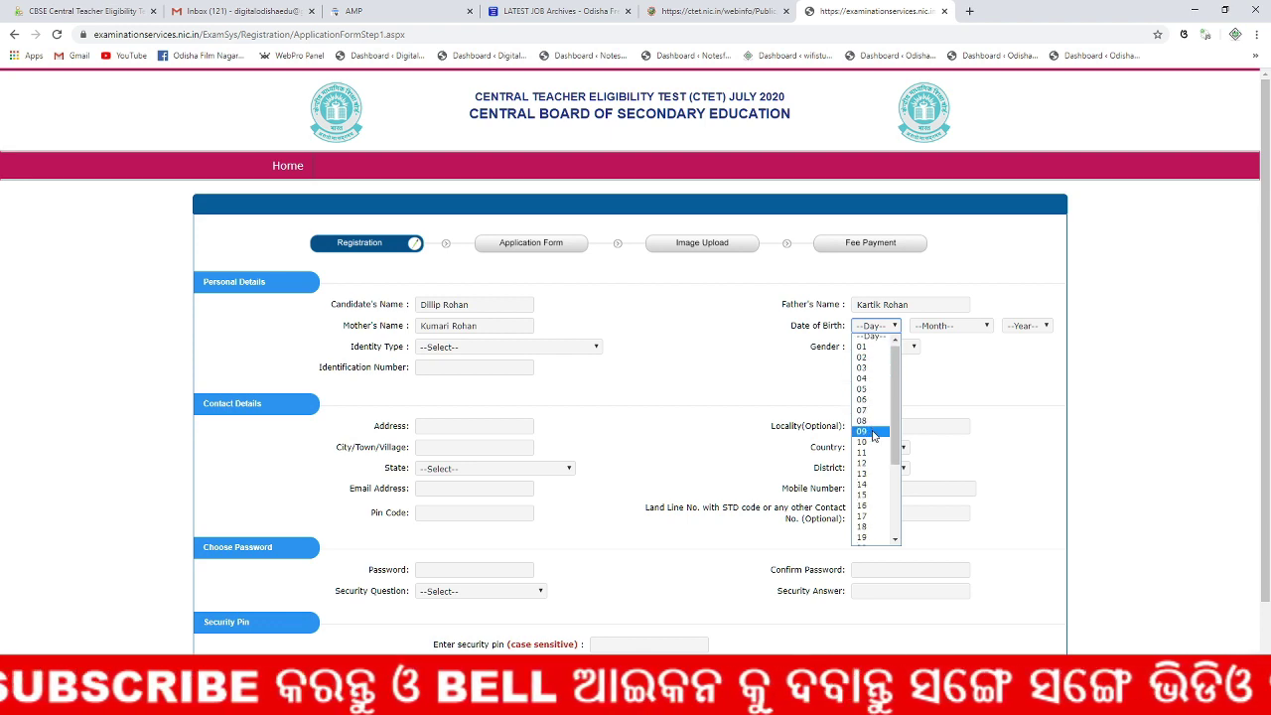
click(866, 402)
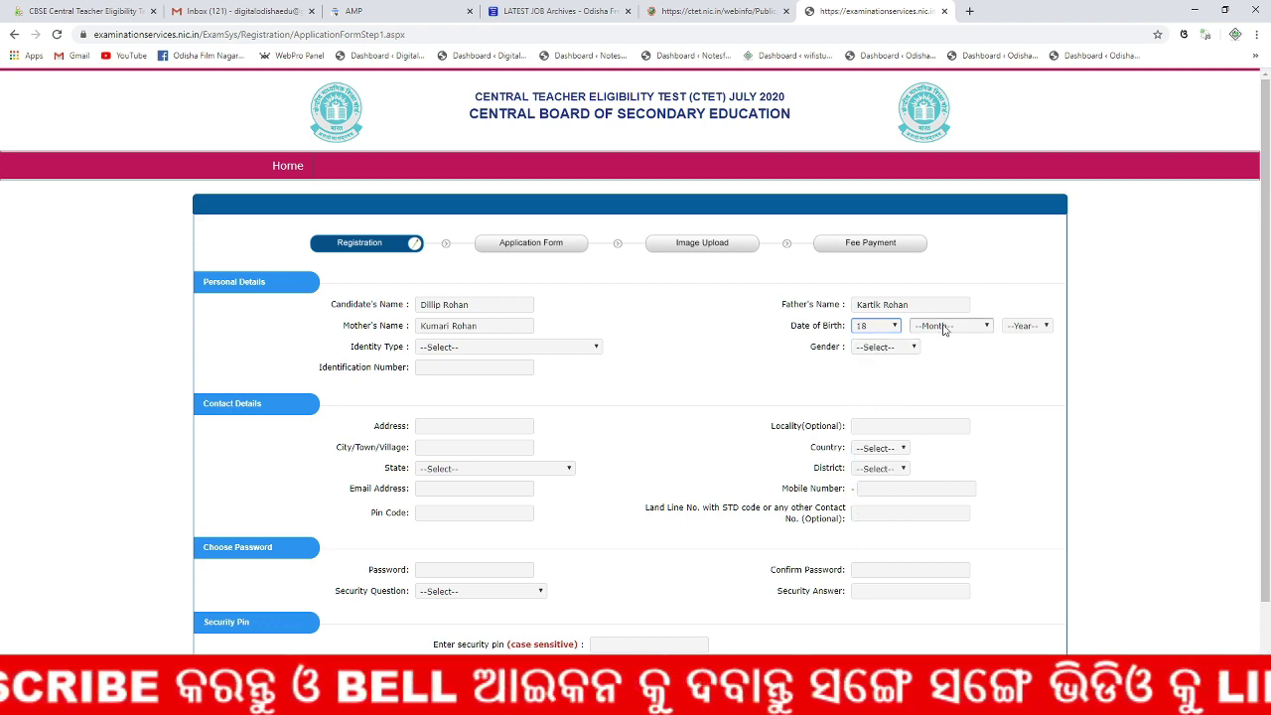
click(949, 326)
click(939, 370)
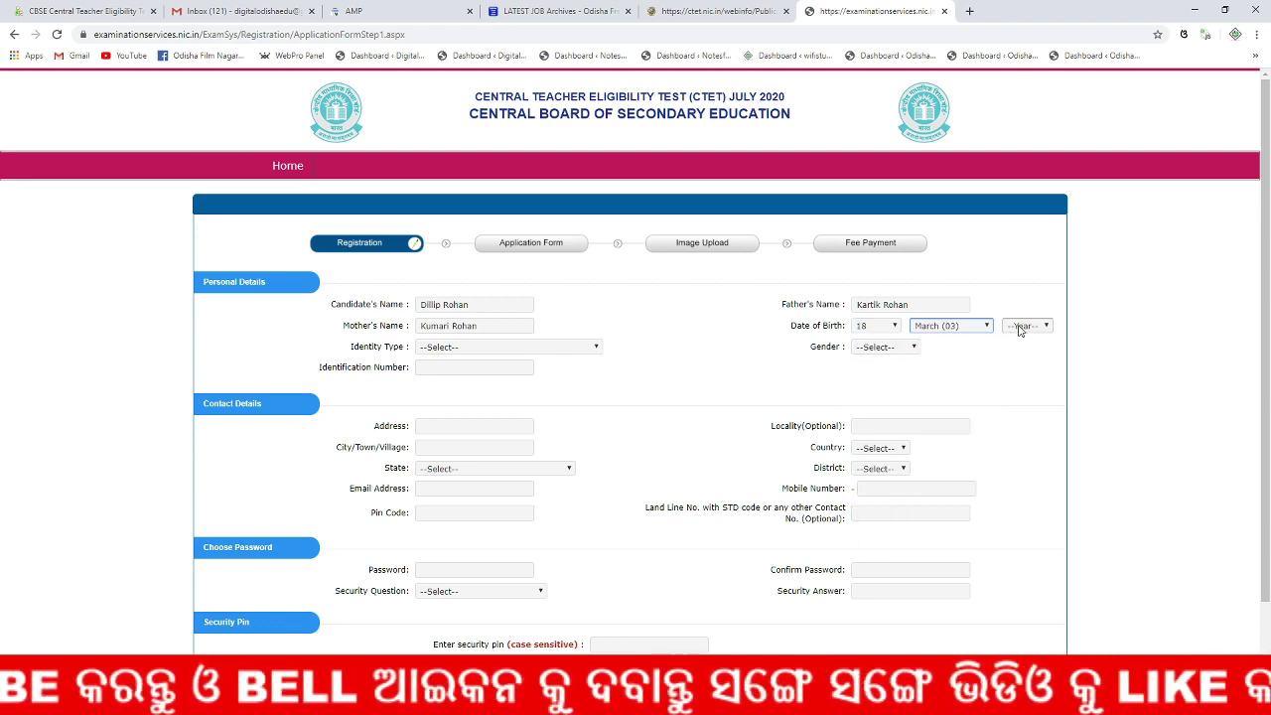
click(1023, 326)
scroll(1023, 393, down, 8)
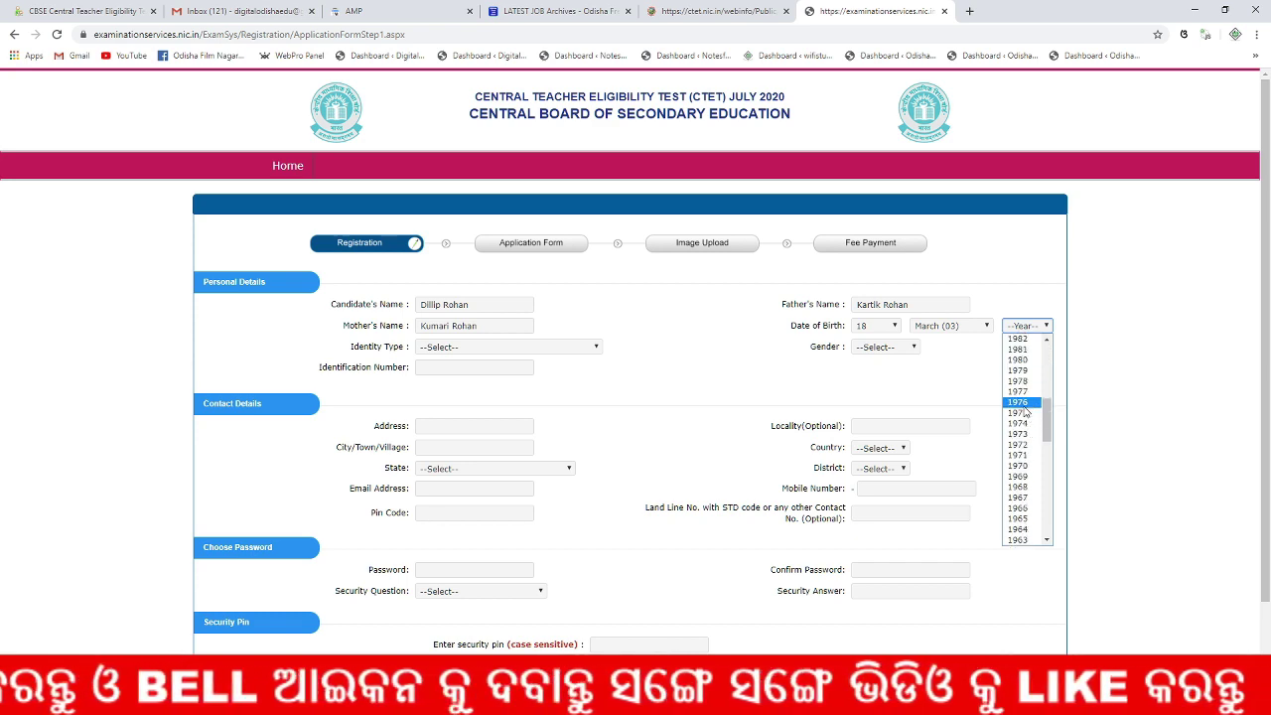
click(1025, 405)
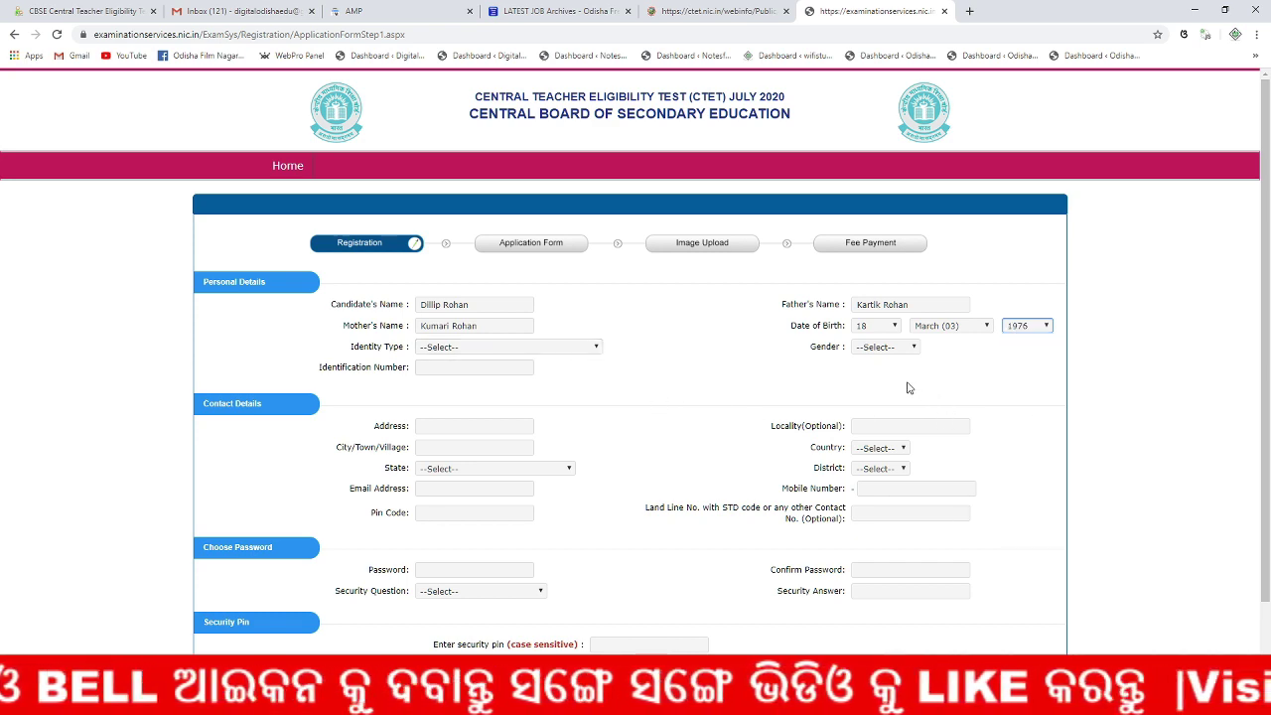
Step: Choose Other Valid Govt Identity with photograph, gender Male, and enter the identity number
click(500, 347)
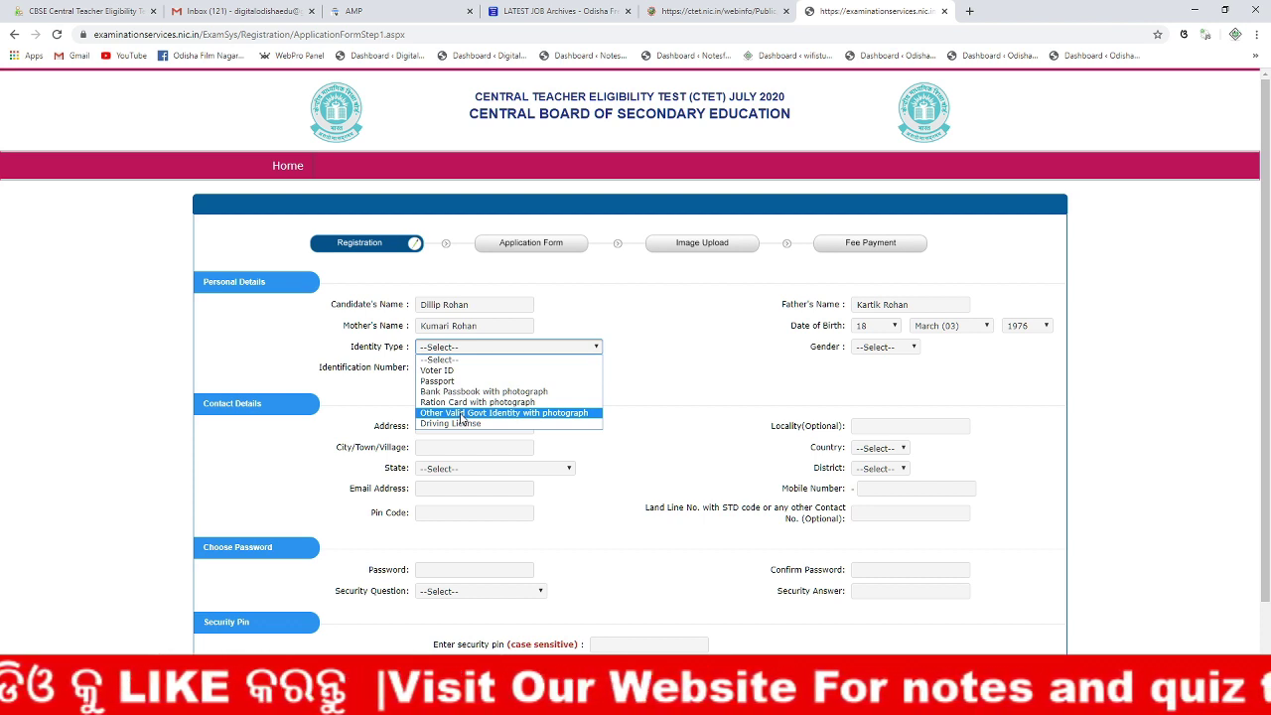
click(462, 414)
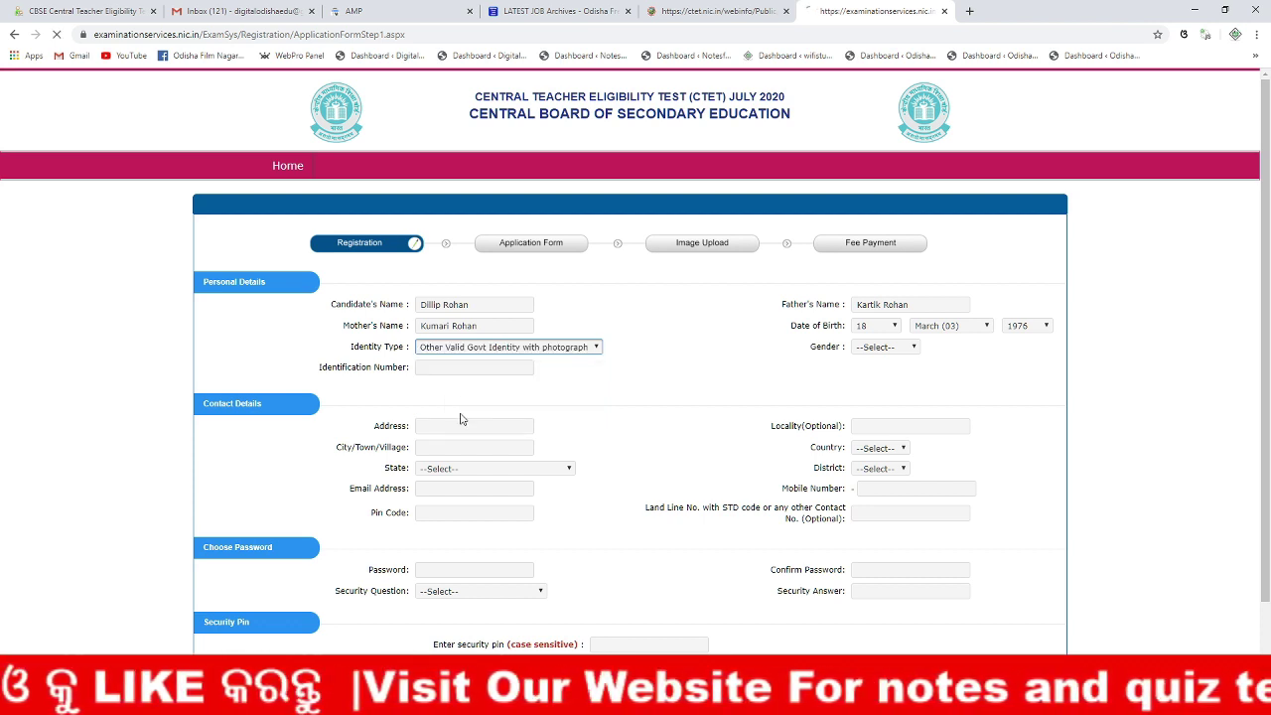
click(890, 349)
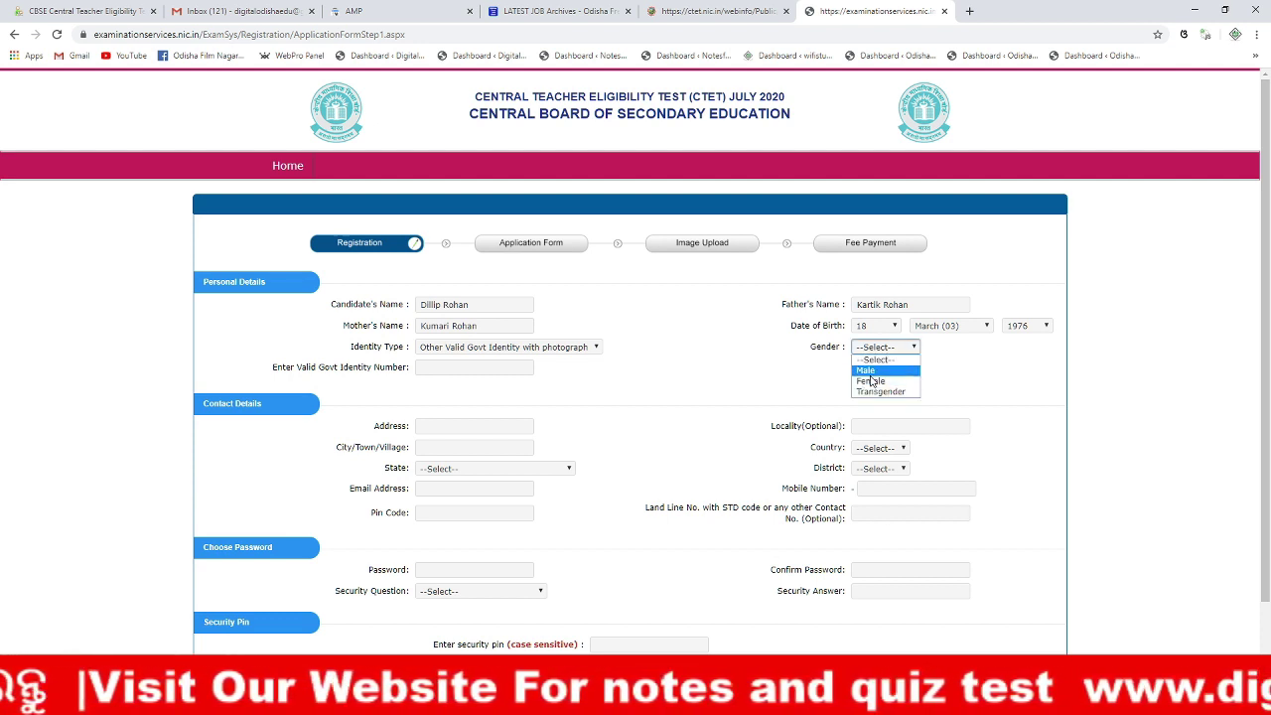
click(869, 371)
click(439, 367)
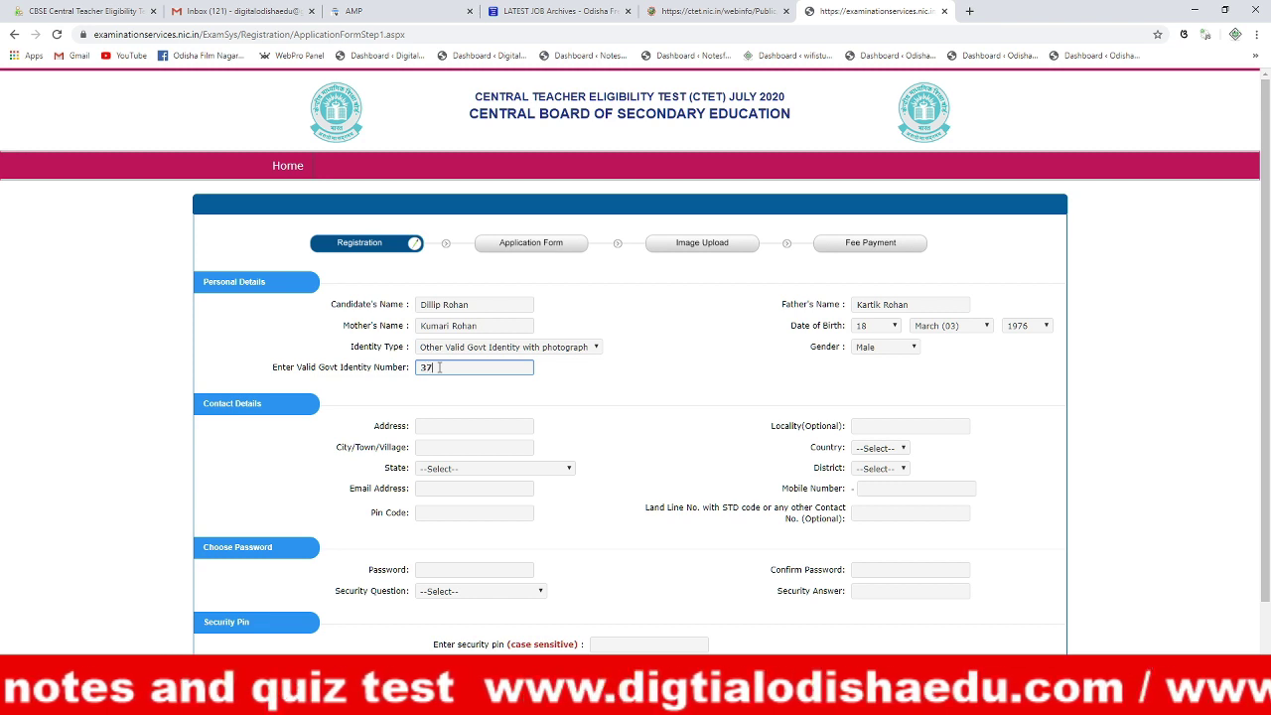
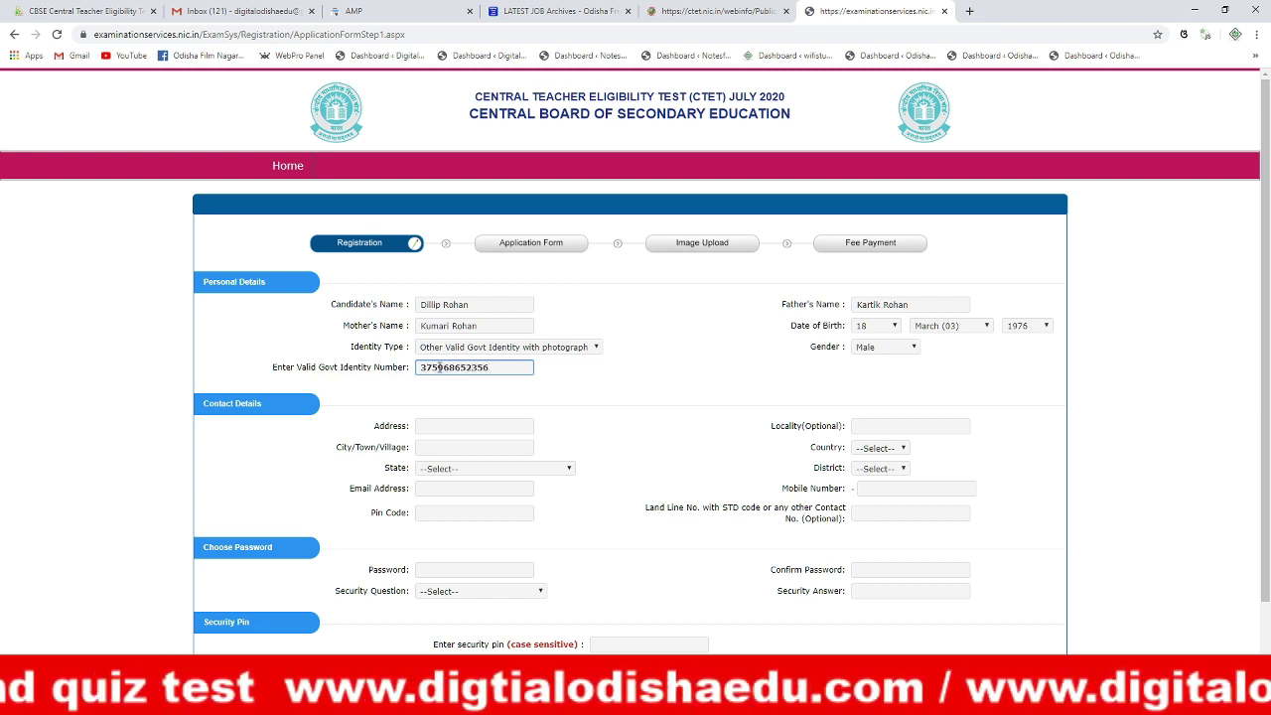
scroll(593, 448, down, 1)
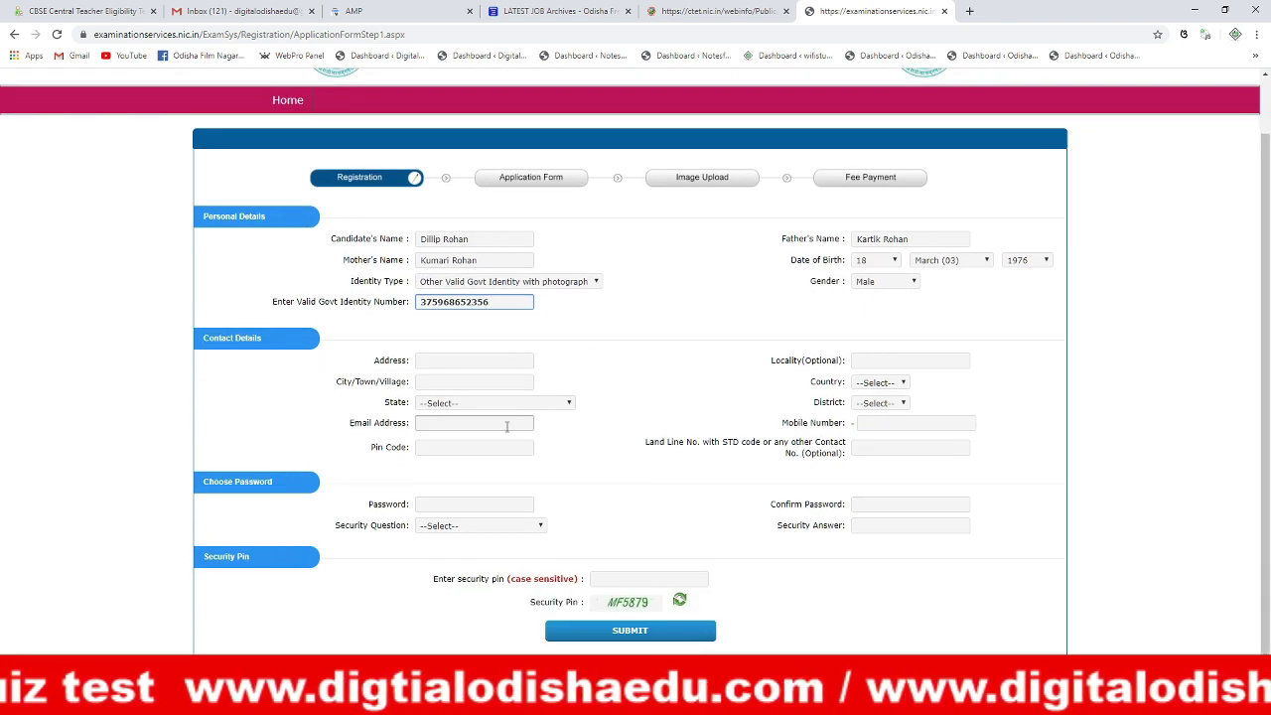
Step: Fill the address from the saved suggestion, with country India, state ODISHA, district KHORDHA
click(447, 359)
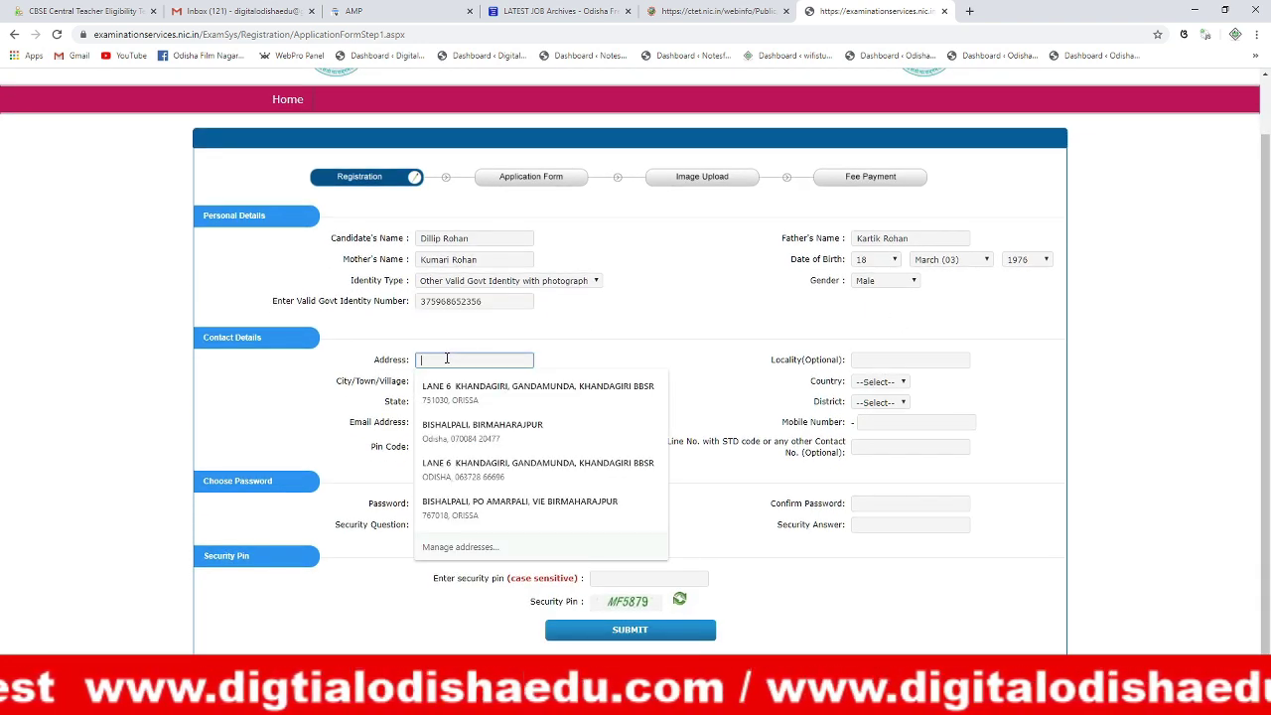
click(467, 382)
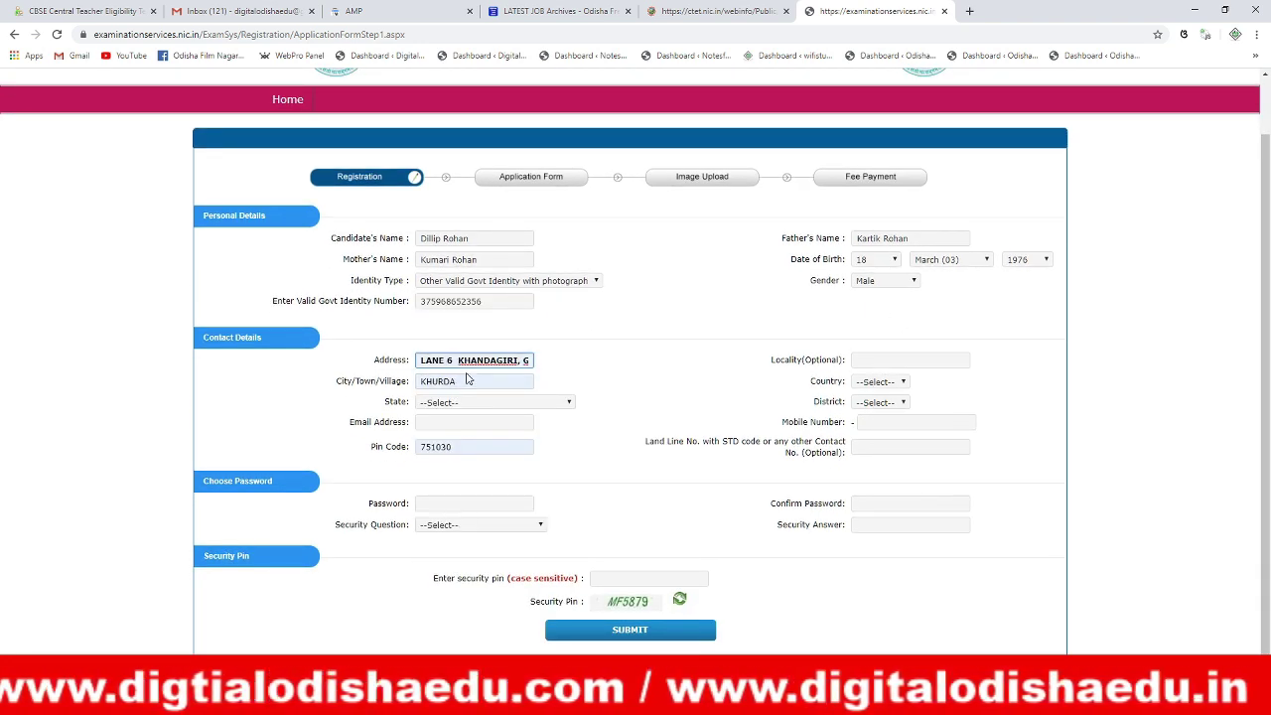
click(881, 382)
click(878, 405)
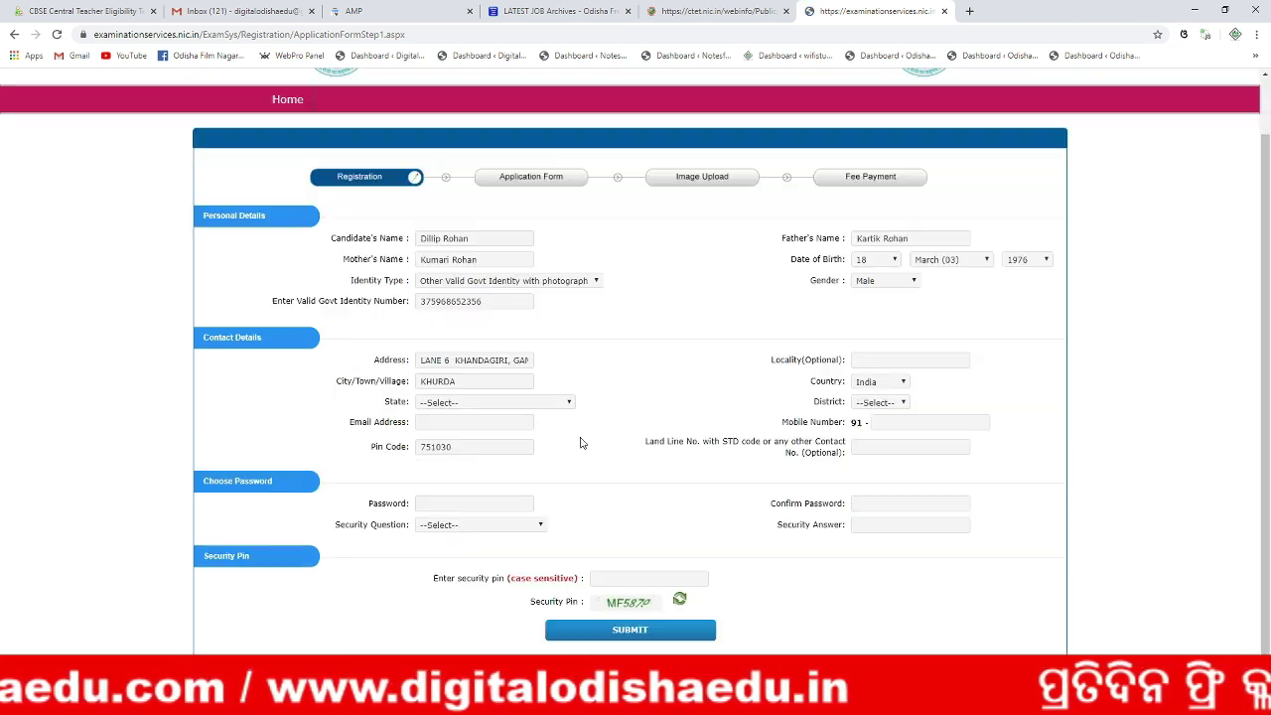
click(456, 403)
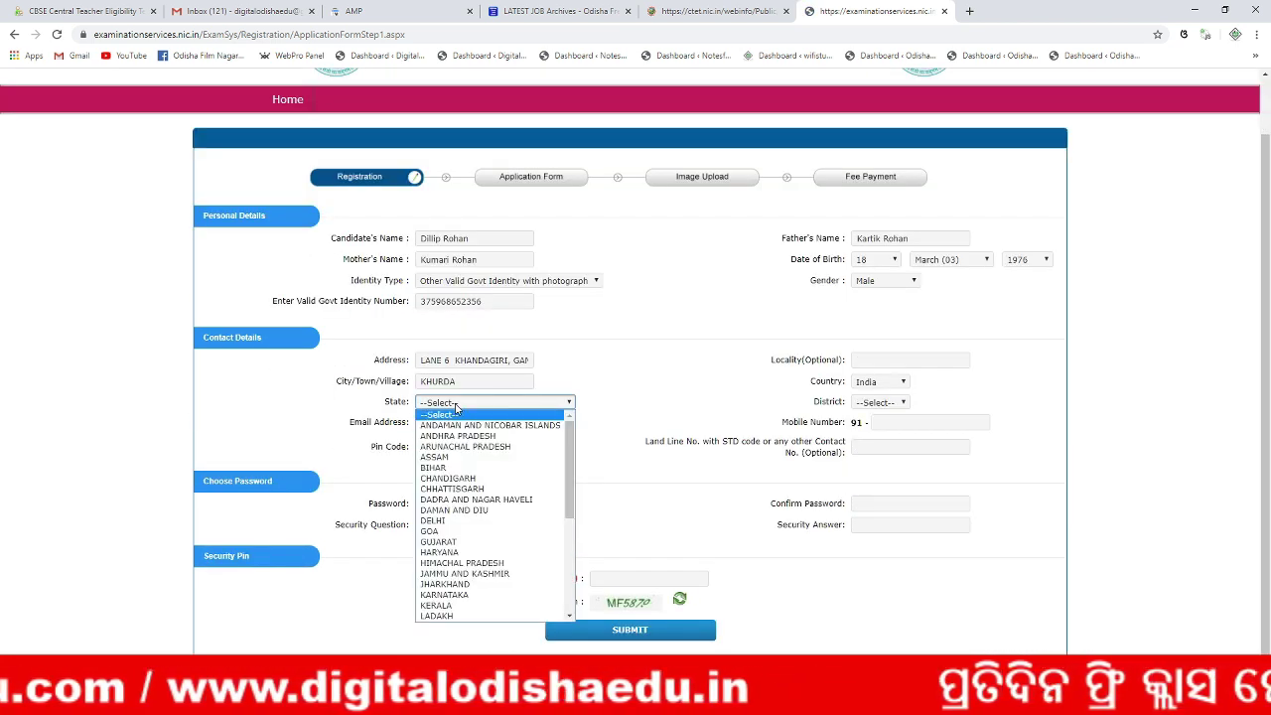
scroll(452, 466, down, 5)
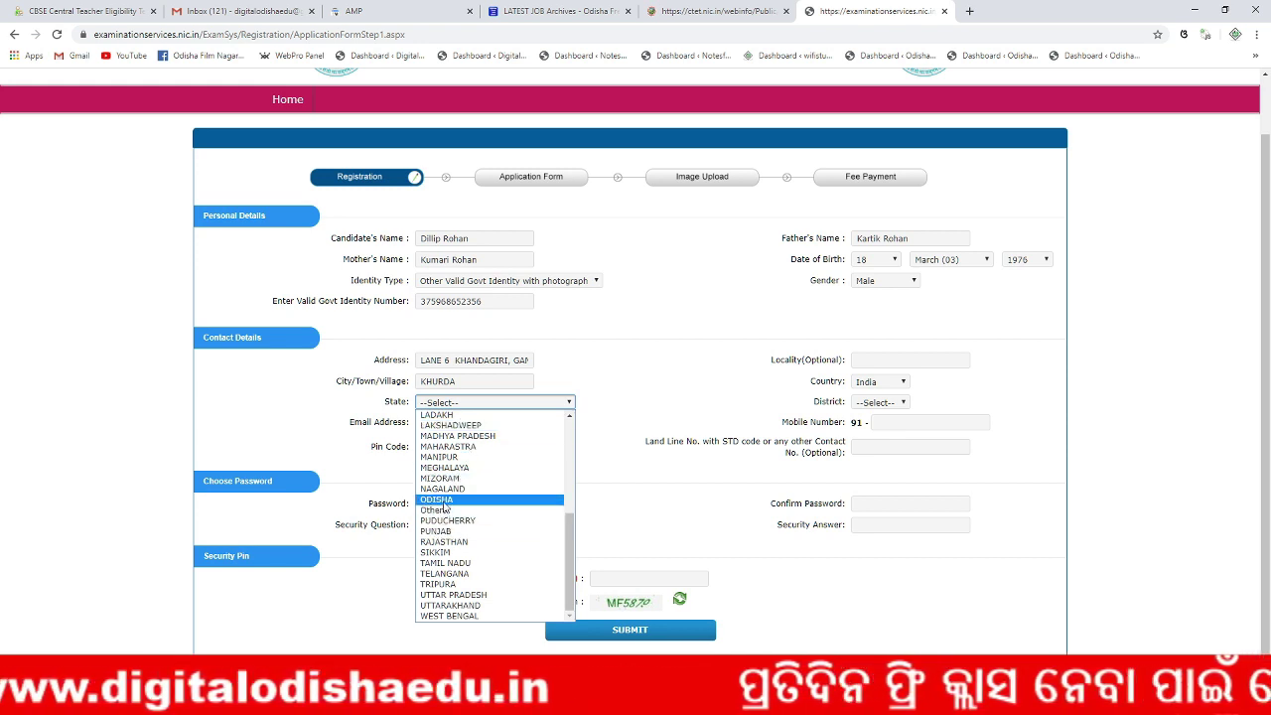
click(437, 500)
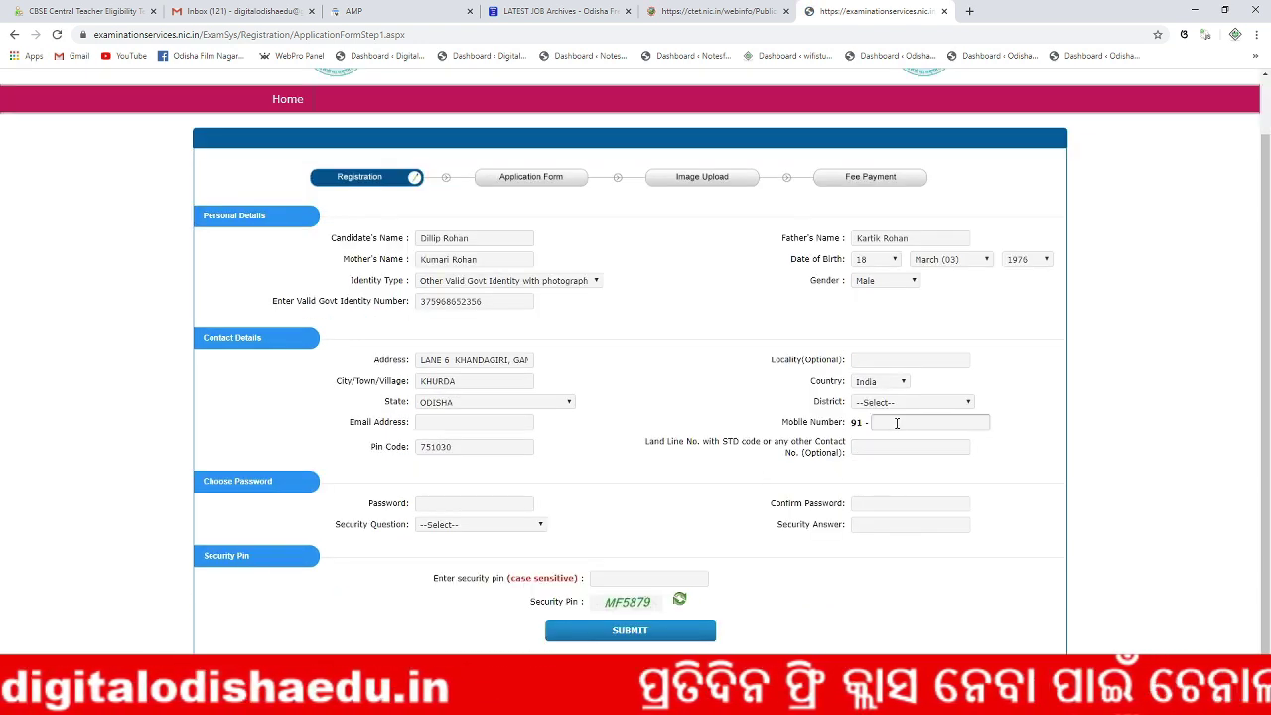
click(892, 403)
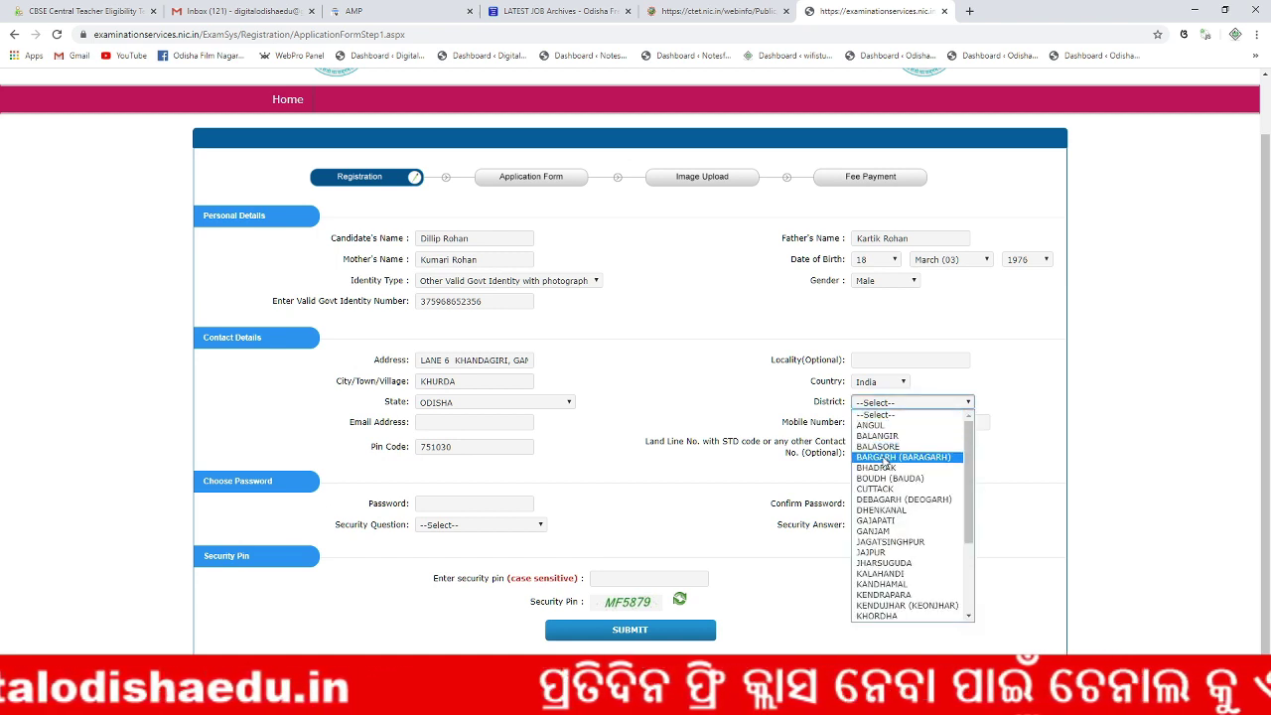
scroll(894, 467, down, 3)
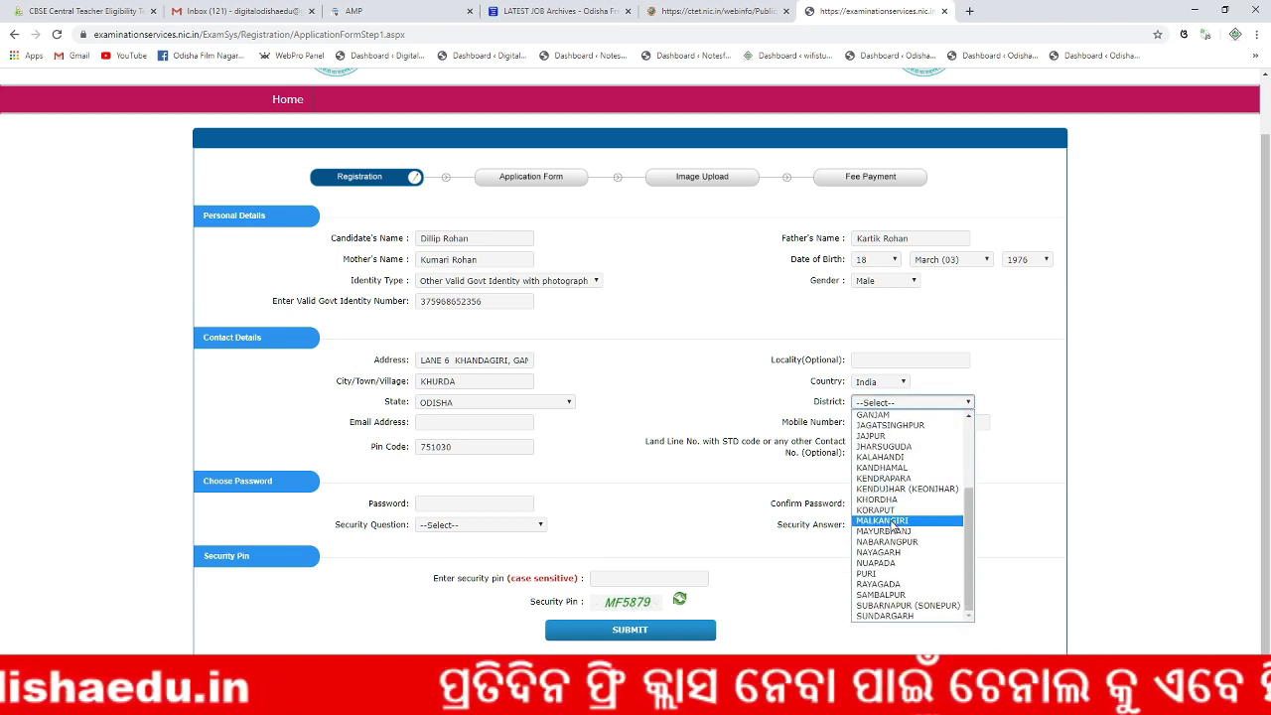
click(880, 500)
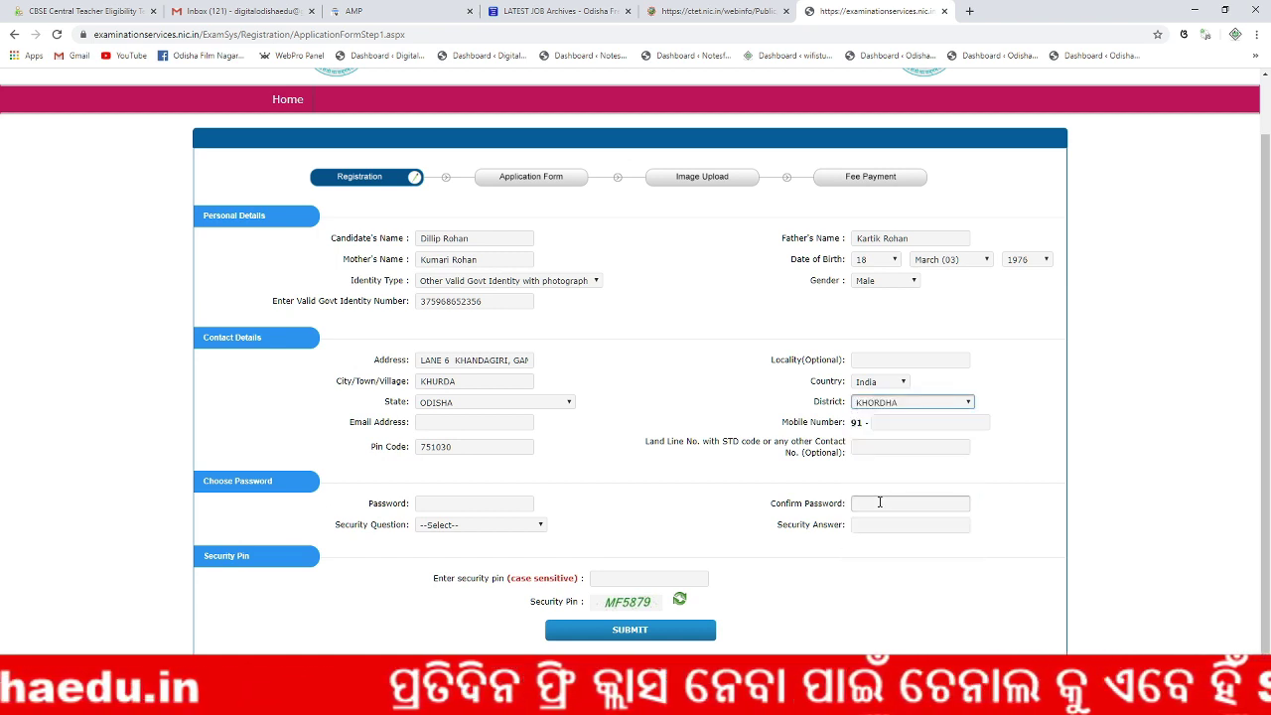
Step: Enter the candidate's e-mail address and mobile number
click(431, 421)
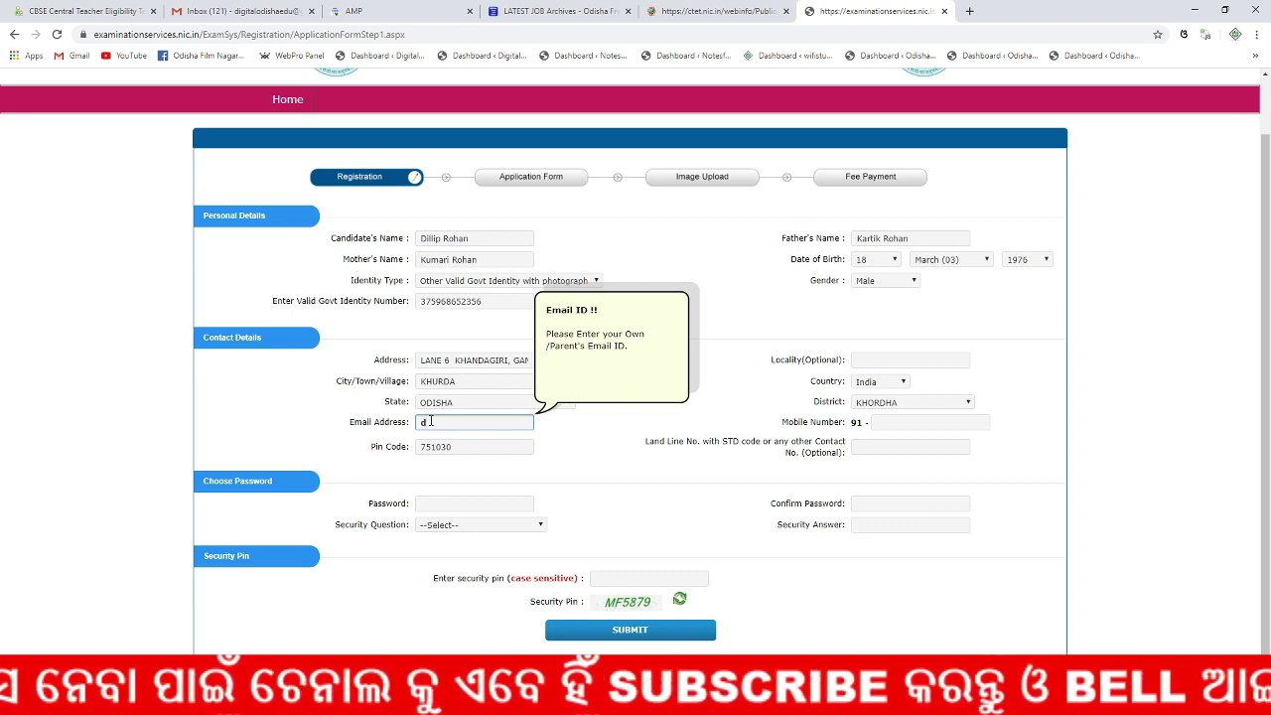
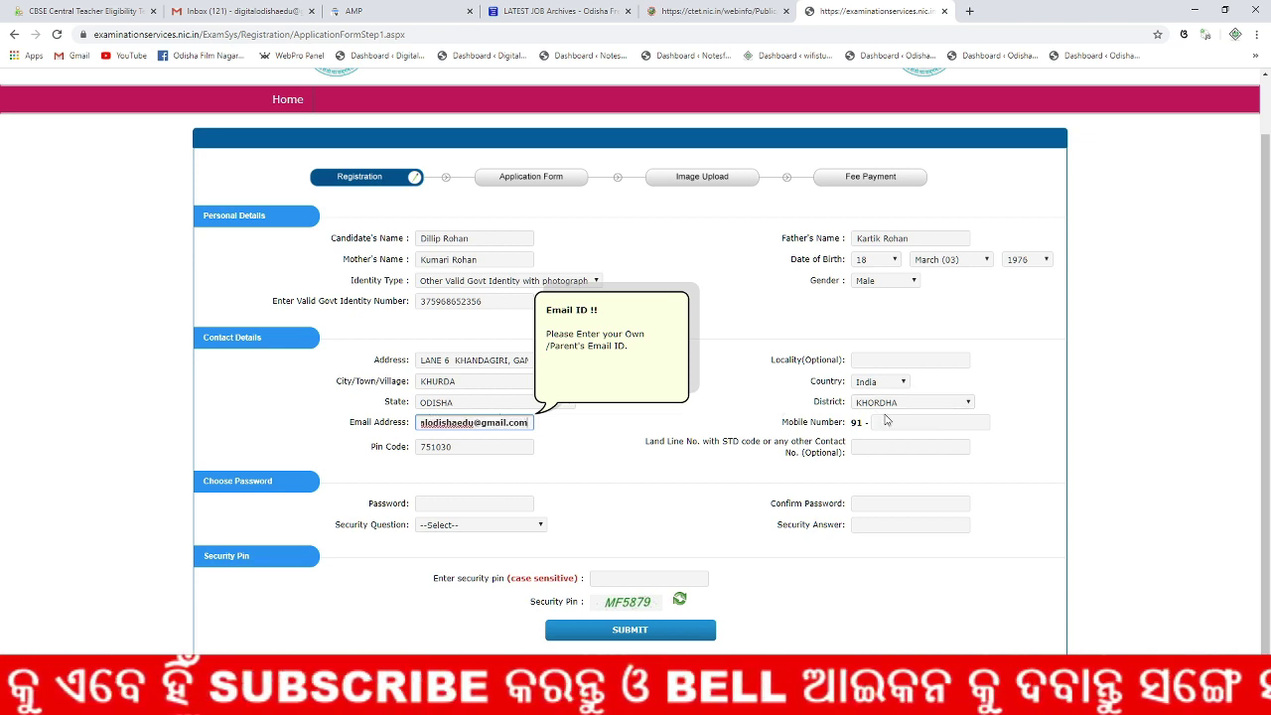
click(914, 423)
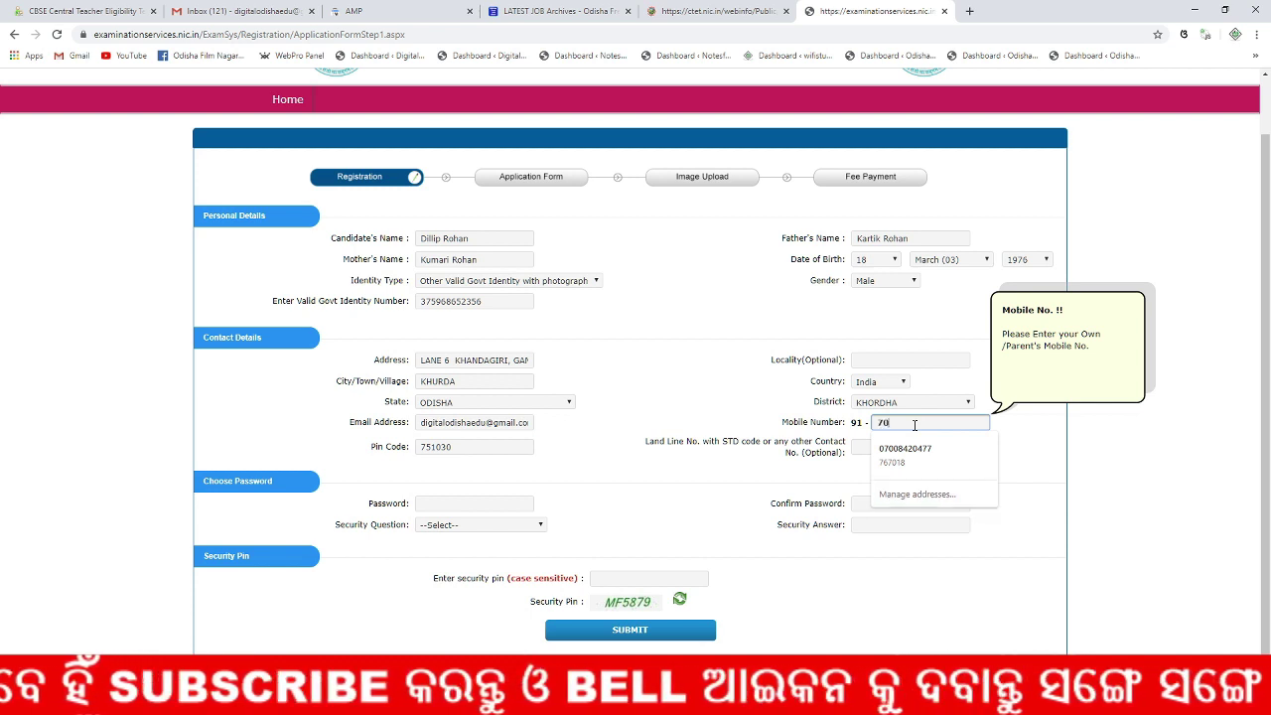
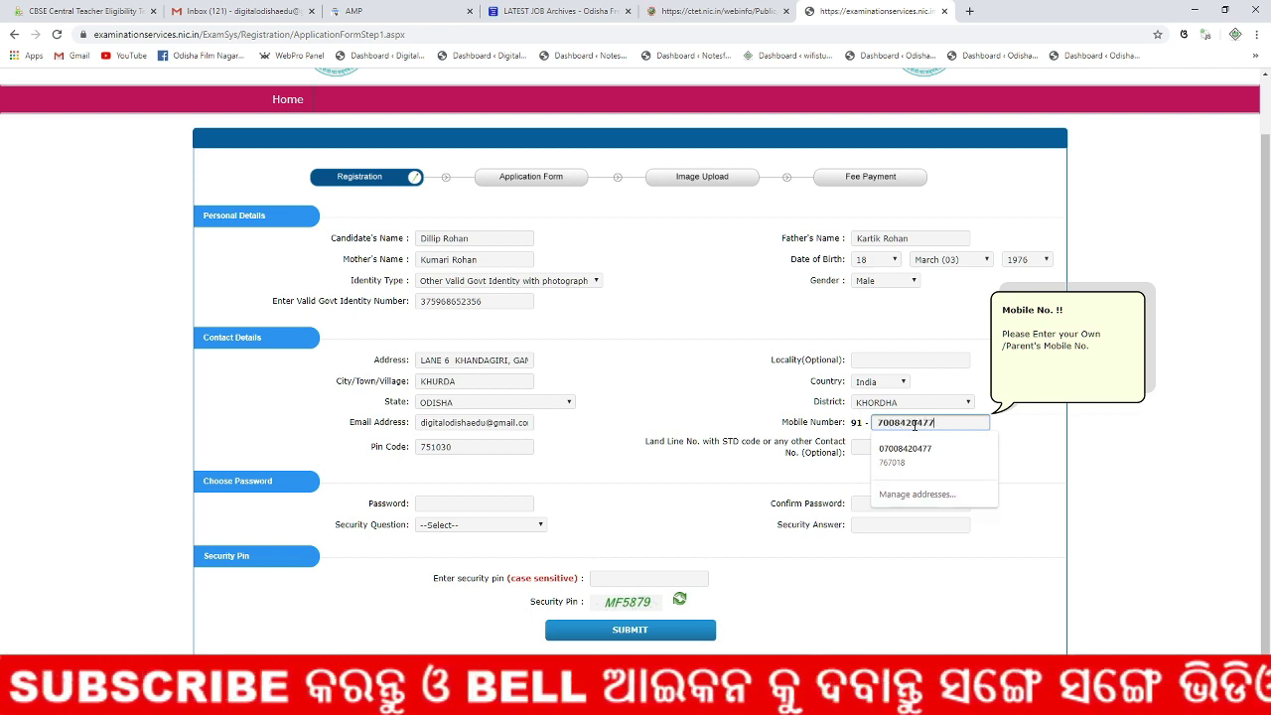
click(1030, 387)
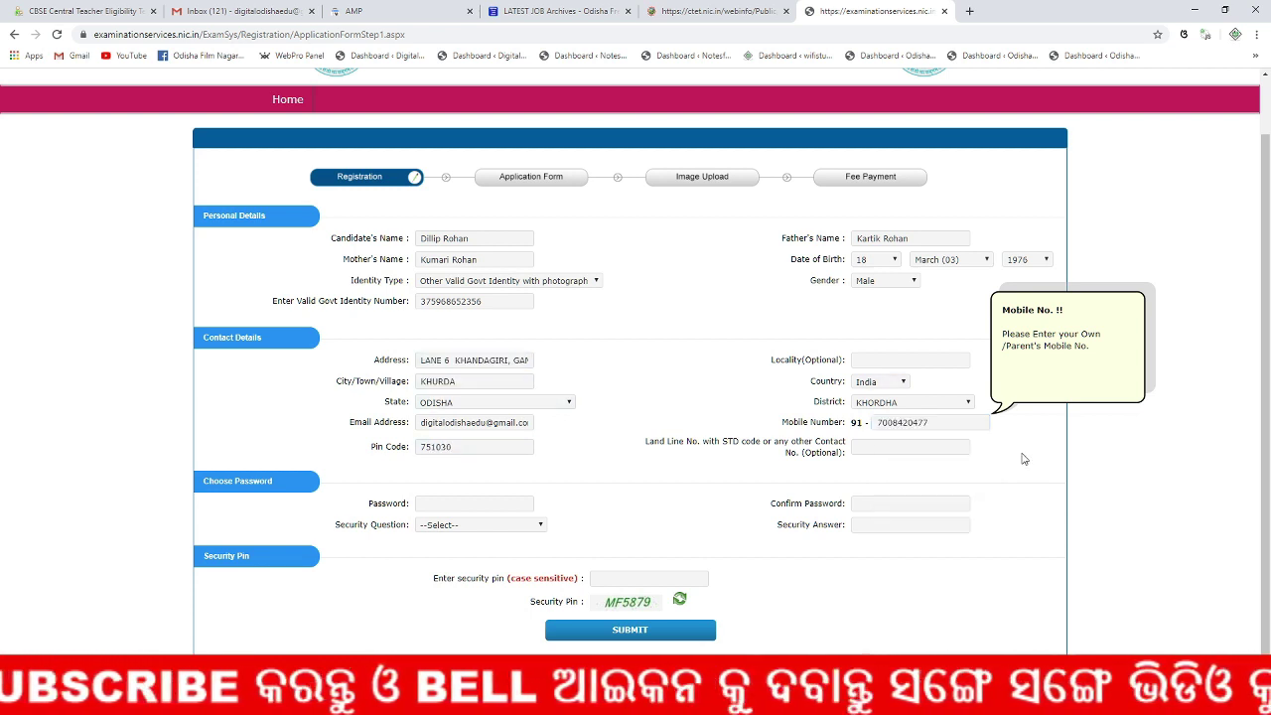
click(928, 422)
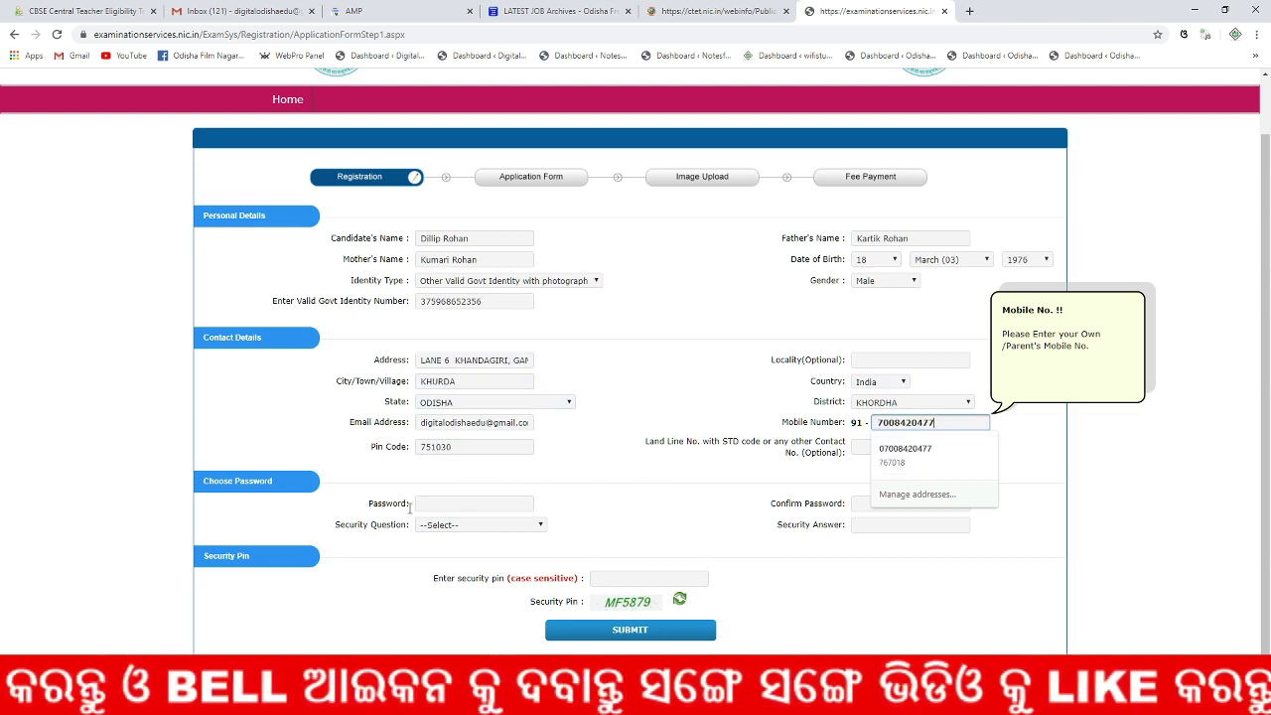
click(688, 463)
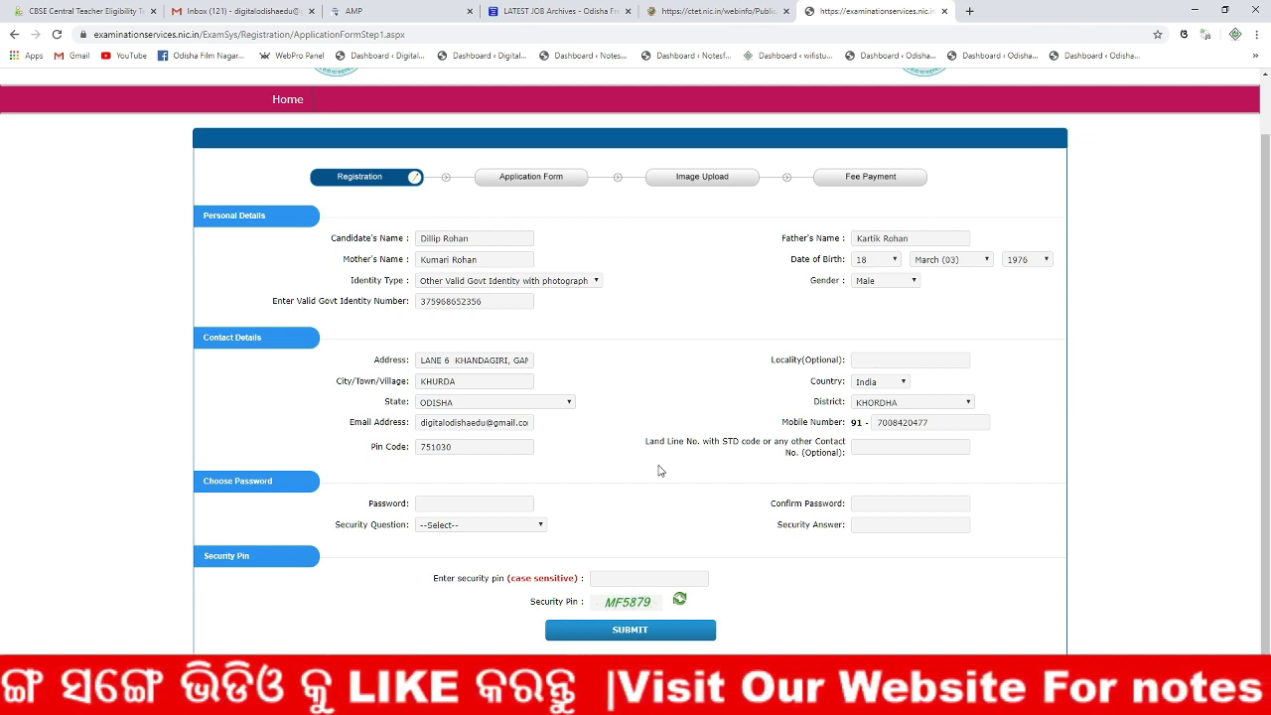
Step: Enter and confirm the account password, and choose 'Which is the website you rarely visit ?'
click(465, 505)
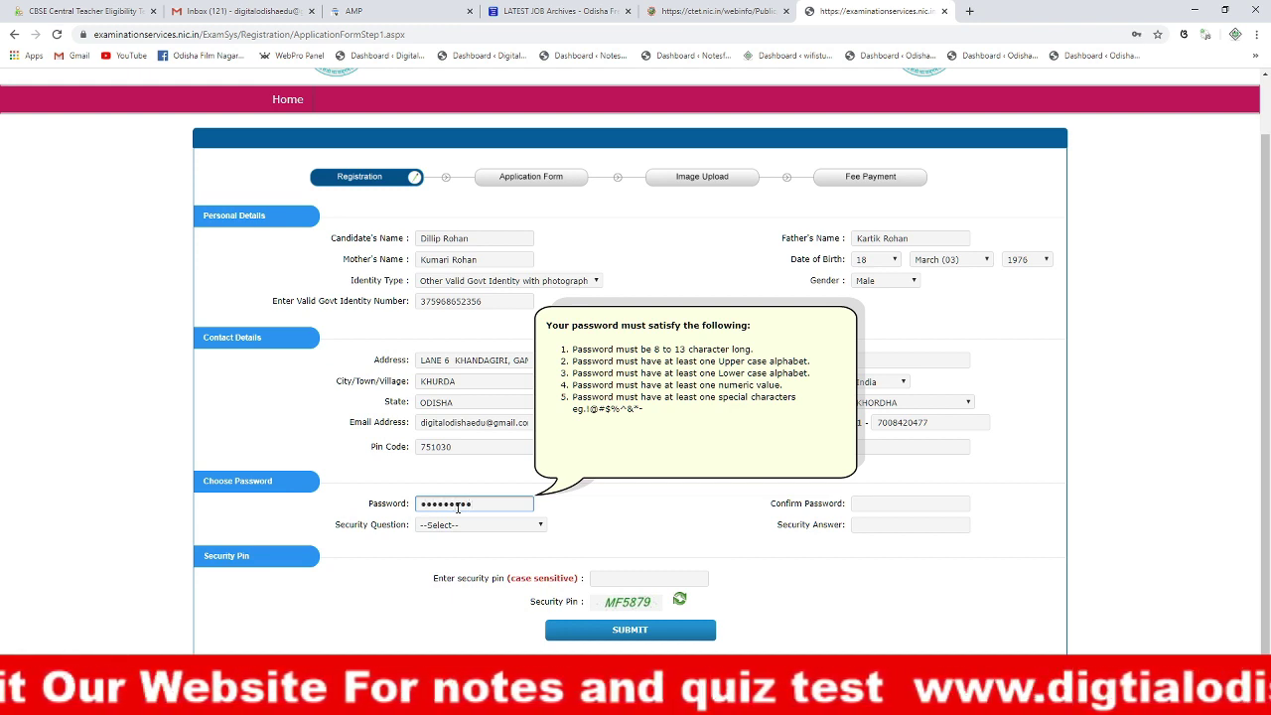
click(907, 504)
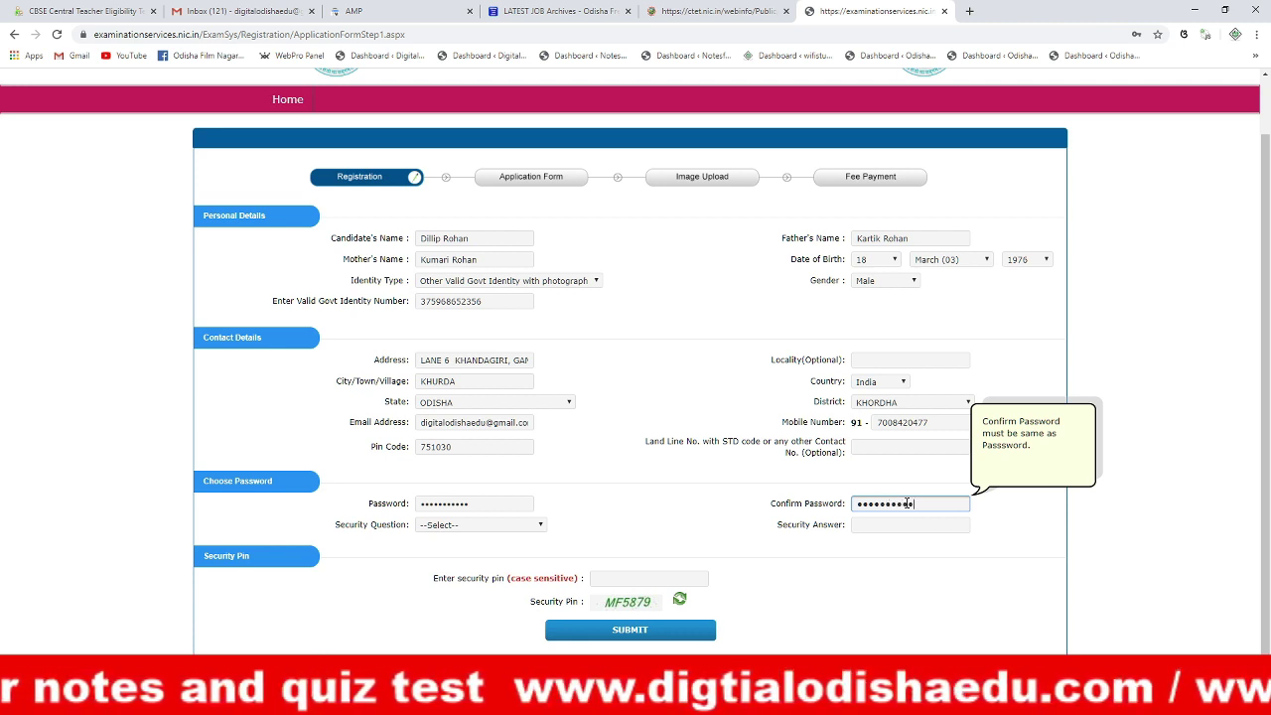
click(462, 525)
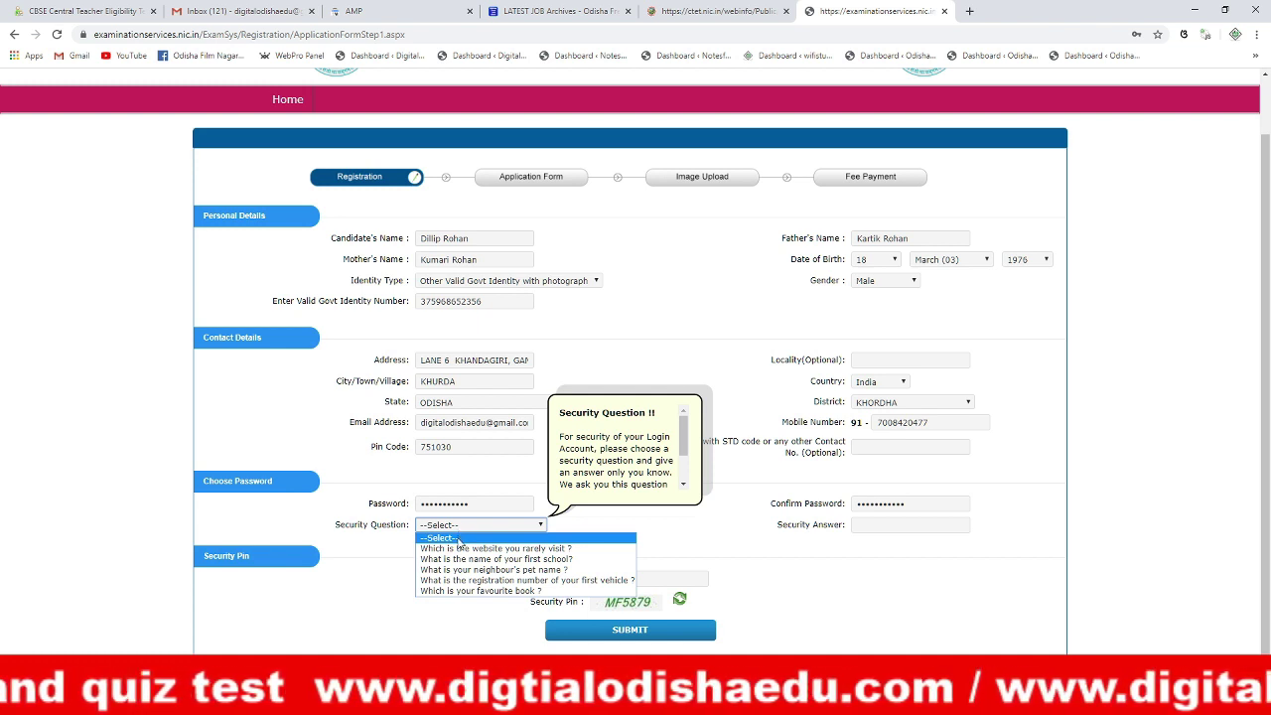
click(465, 551)
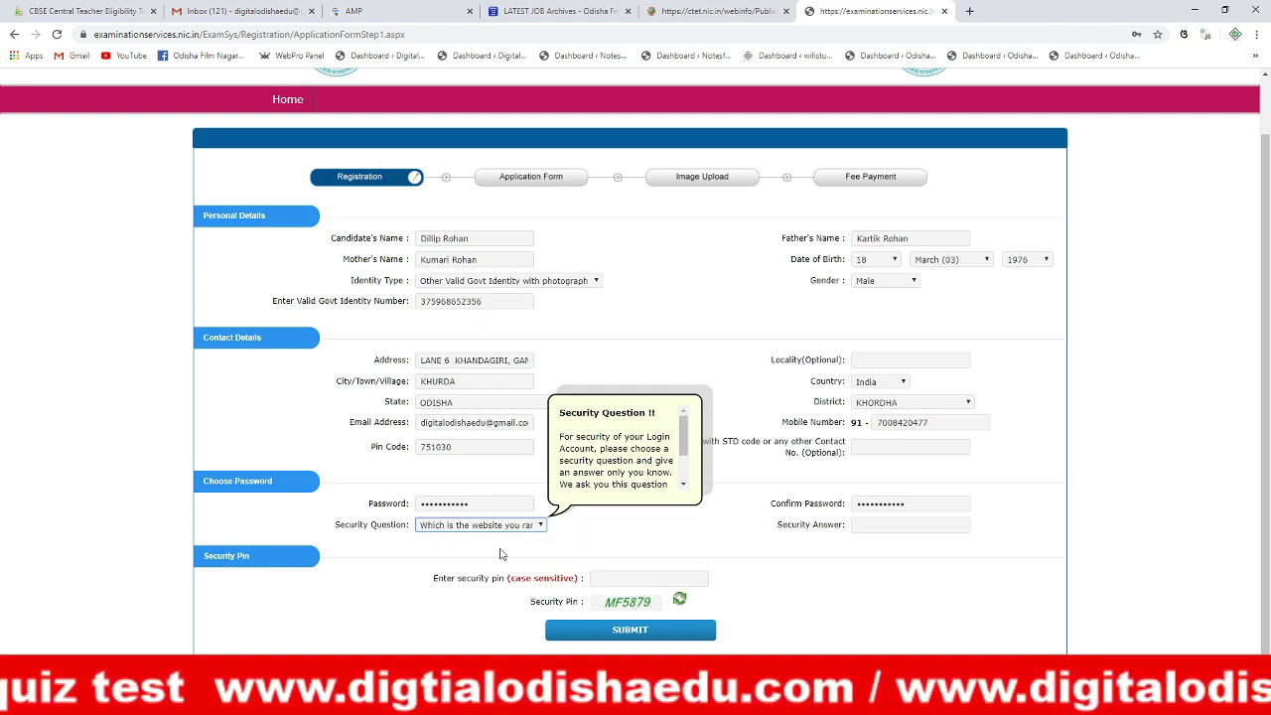
click(868, 524)
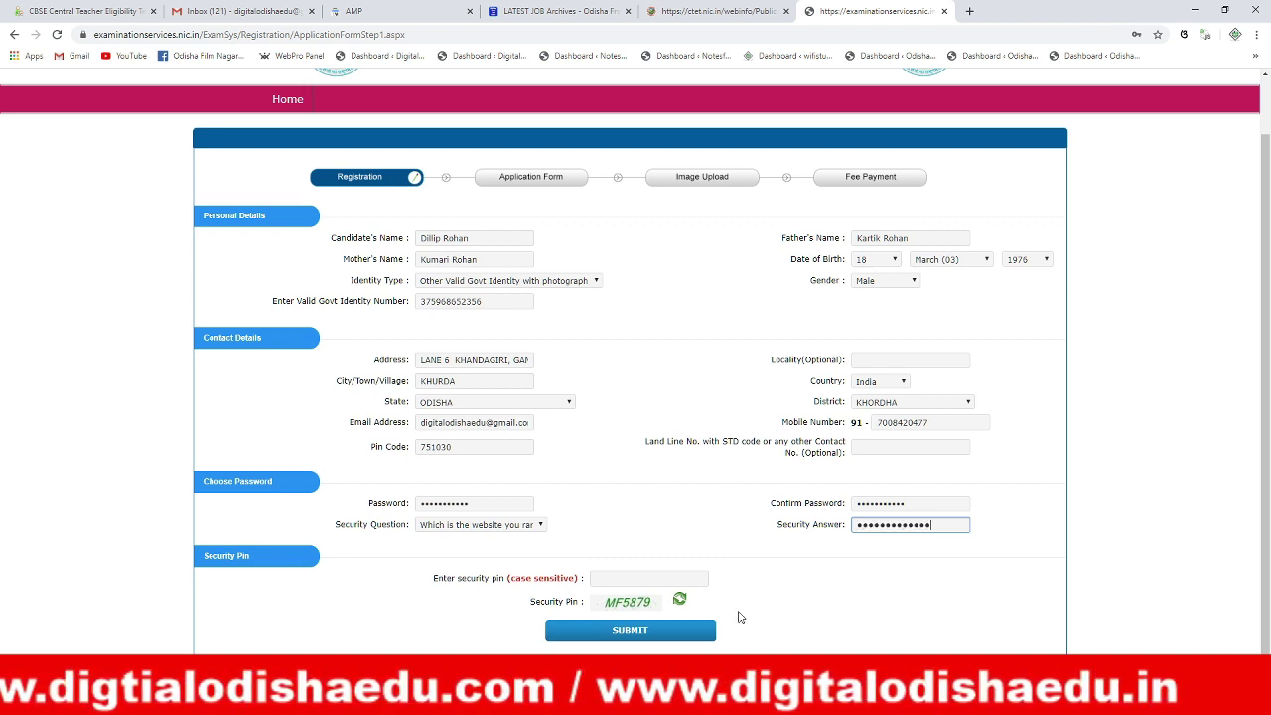
Step: Enter the case-sensitive code shown in the Security Pin image
click(601, 578)
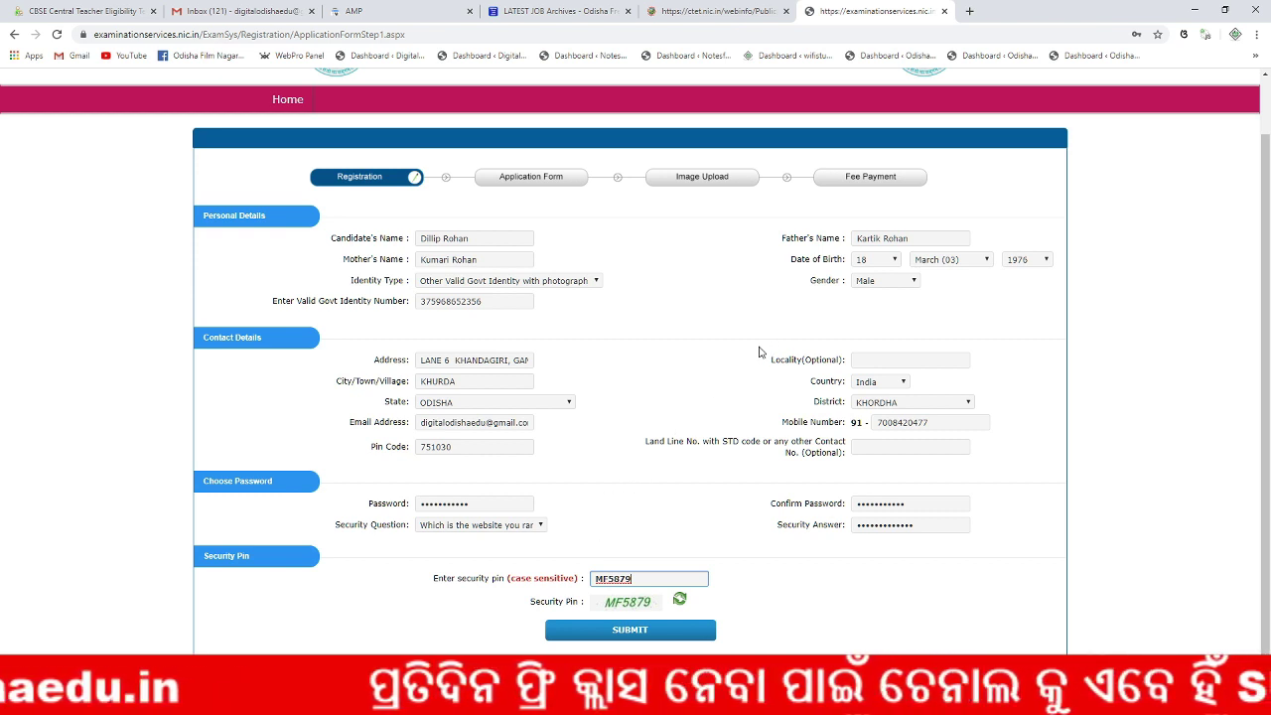
click(970, 11)
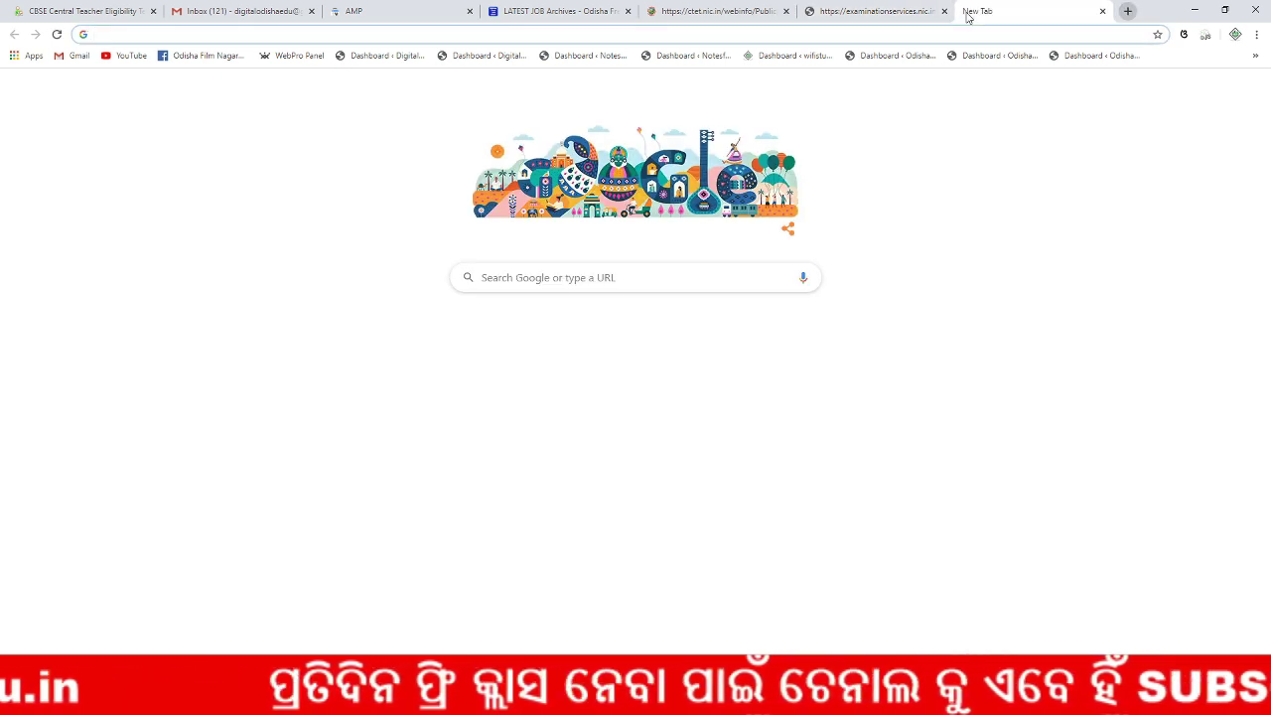
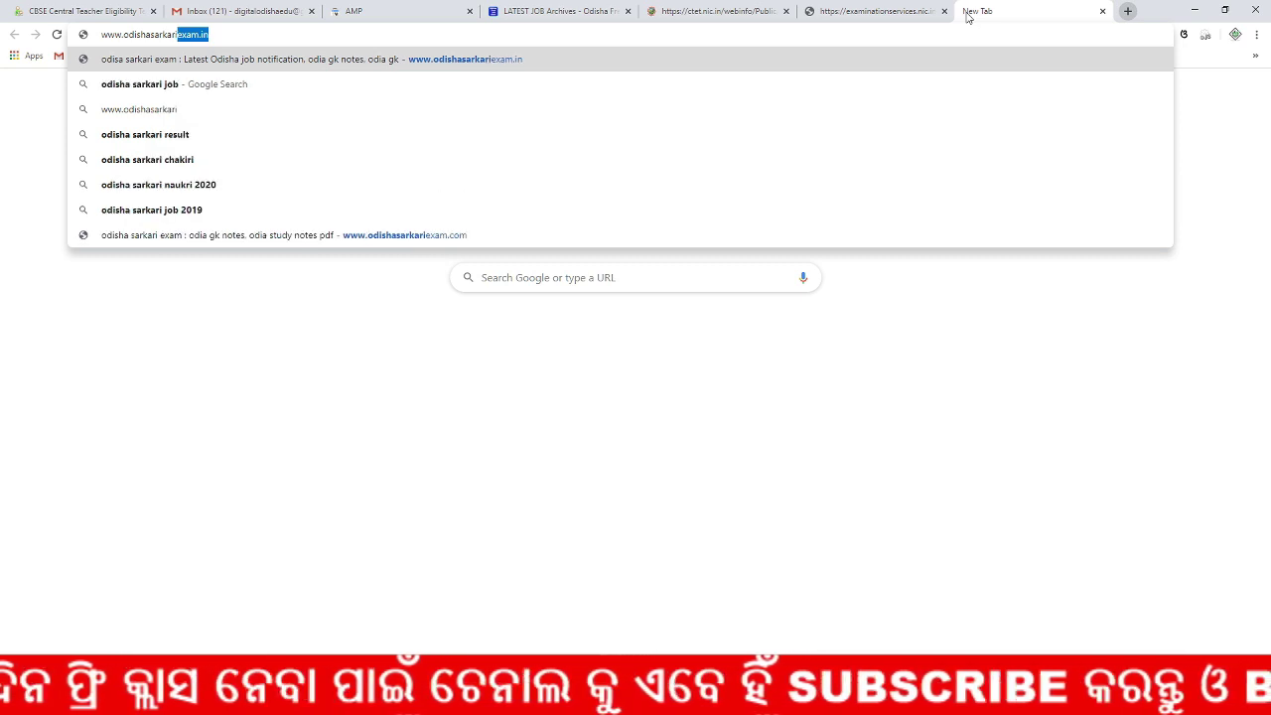
key(Return)
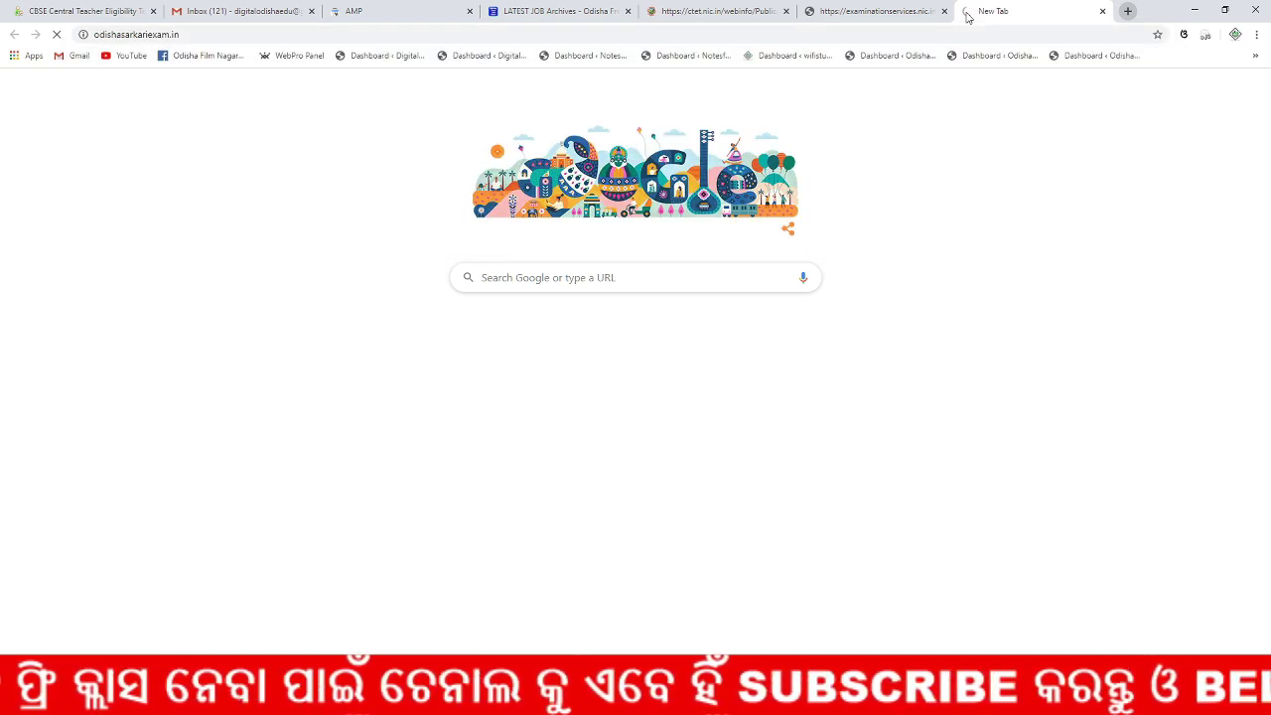
click(877, 14)
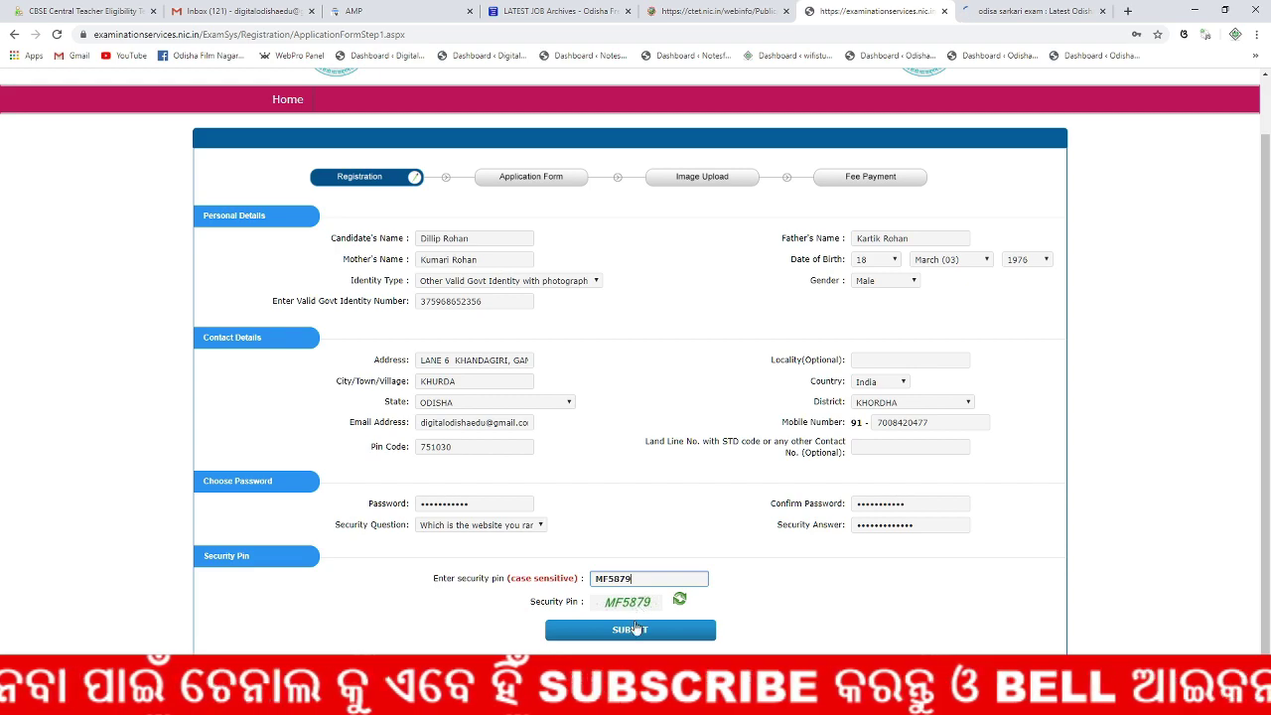
Step: Browse the Odisha Sarkari Exam homepage posts, then go back to the CTET registration form
click(1033, 11)
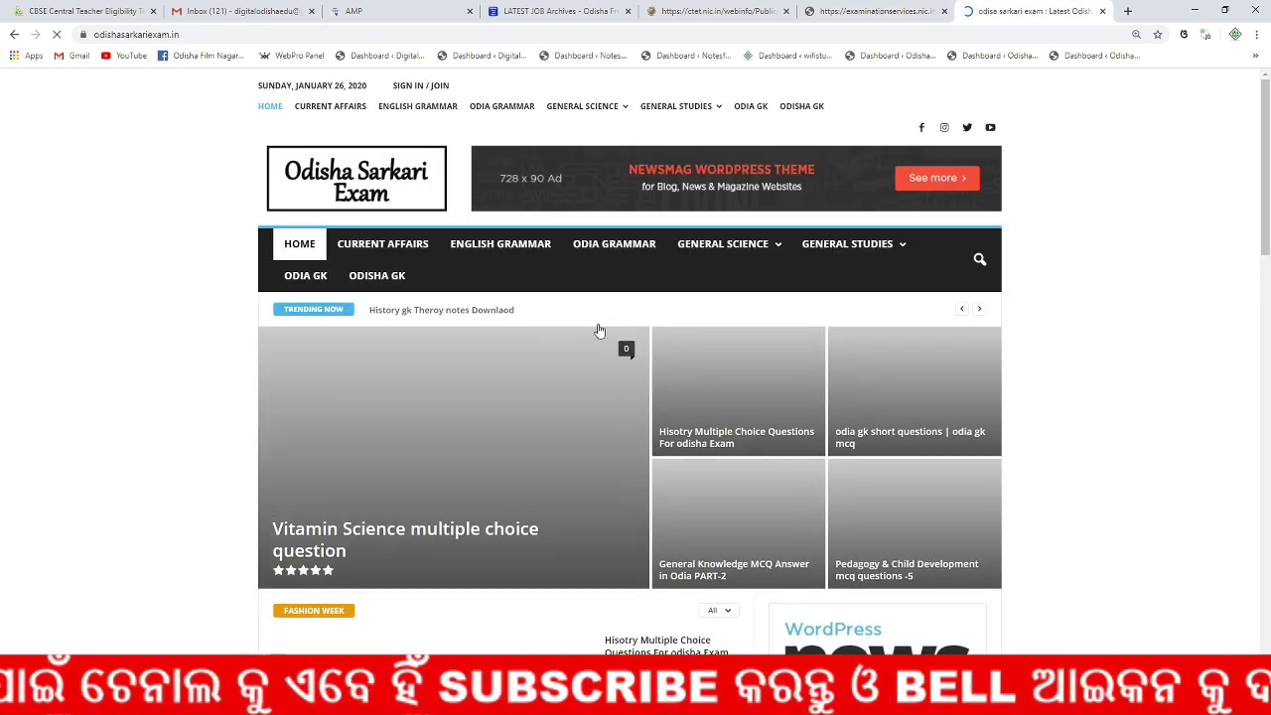
scroll(596, 338, down, 6)
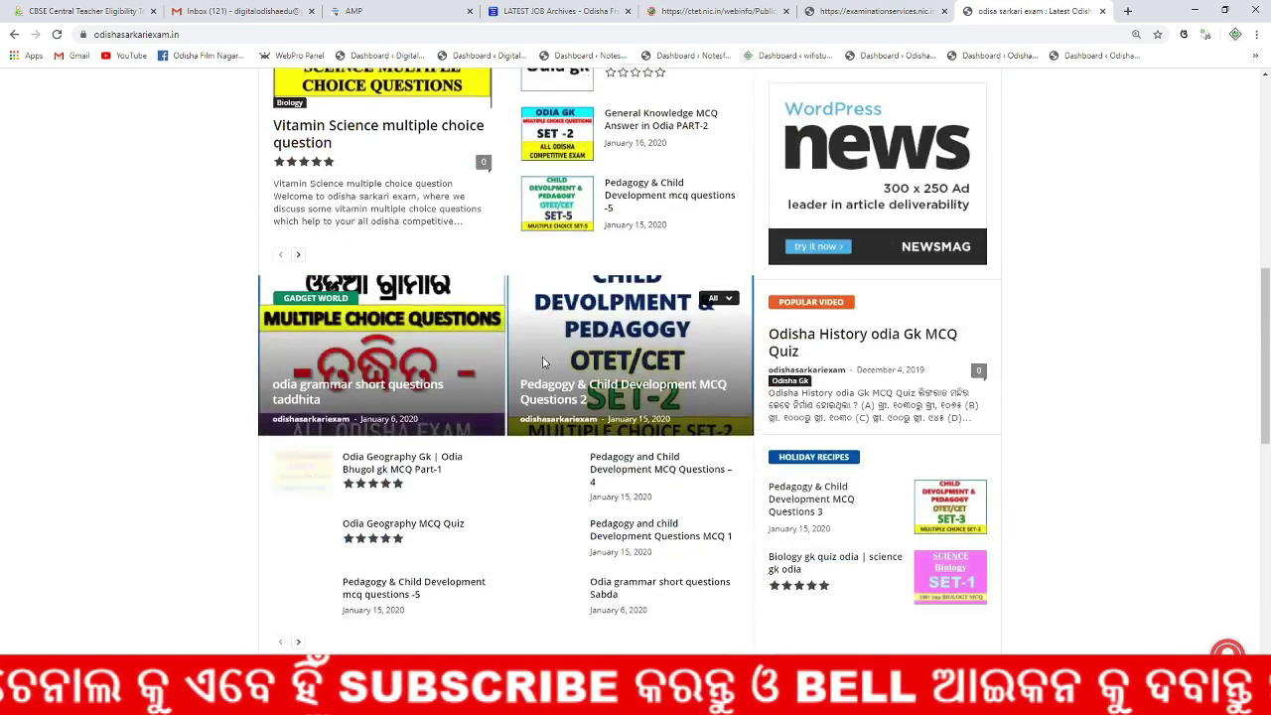
scroll(543, 361, down, 3)
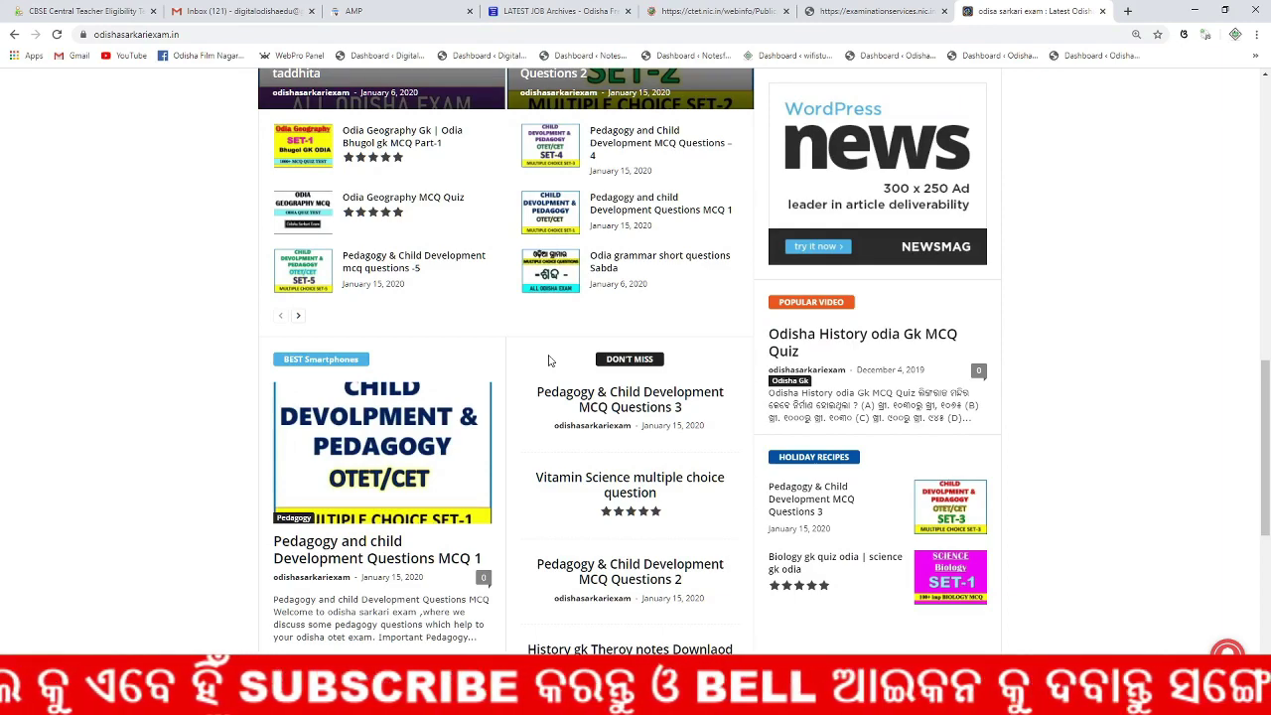
scroll(549, 357, up, 3)
scroll(434, 335, up, 3)
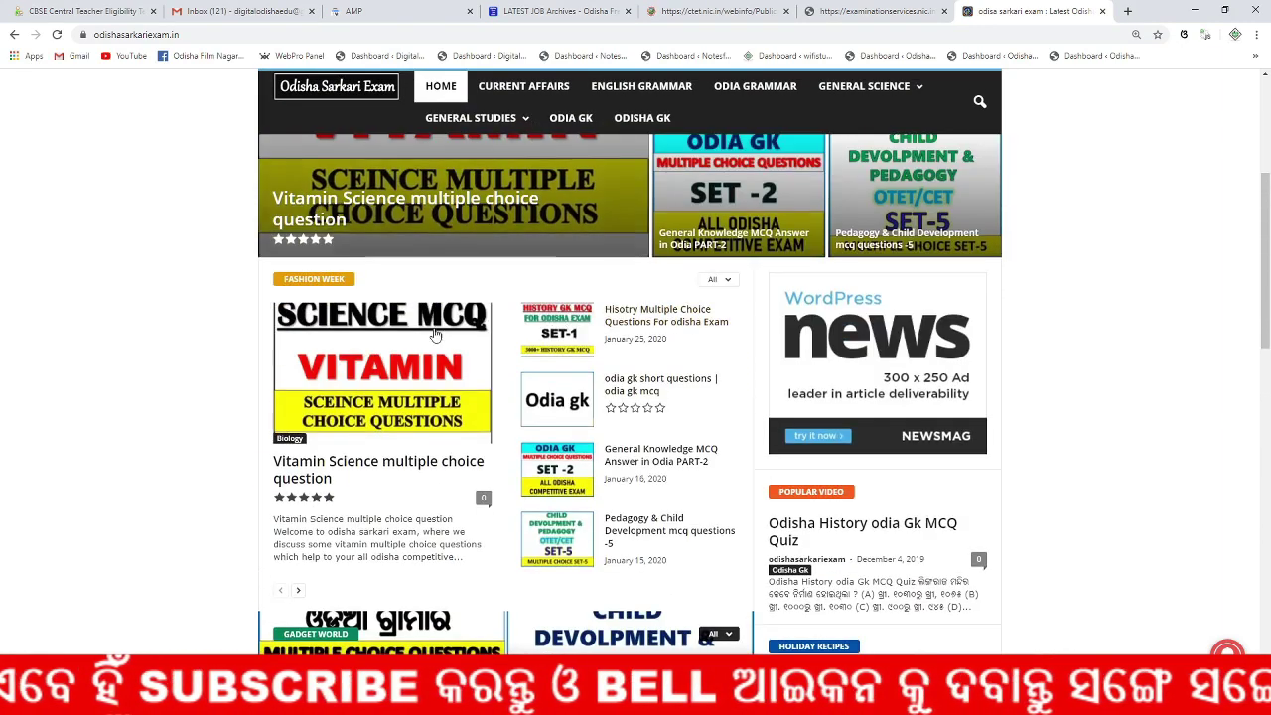
scroll(434, 335, up, 3)
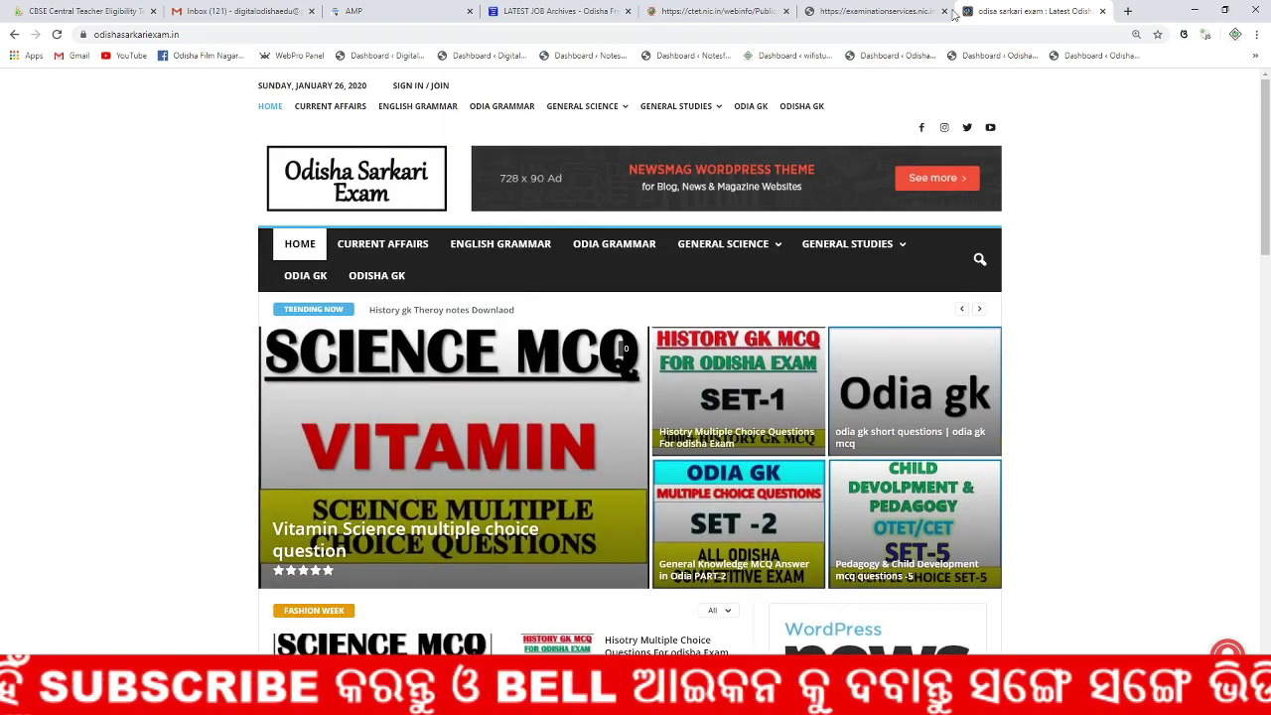
click(952, 12)
Step: Submit for review and verify name, parents' names, birth date, gender, address, mobile and e-mail
click(651, 631)
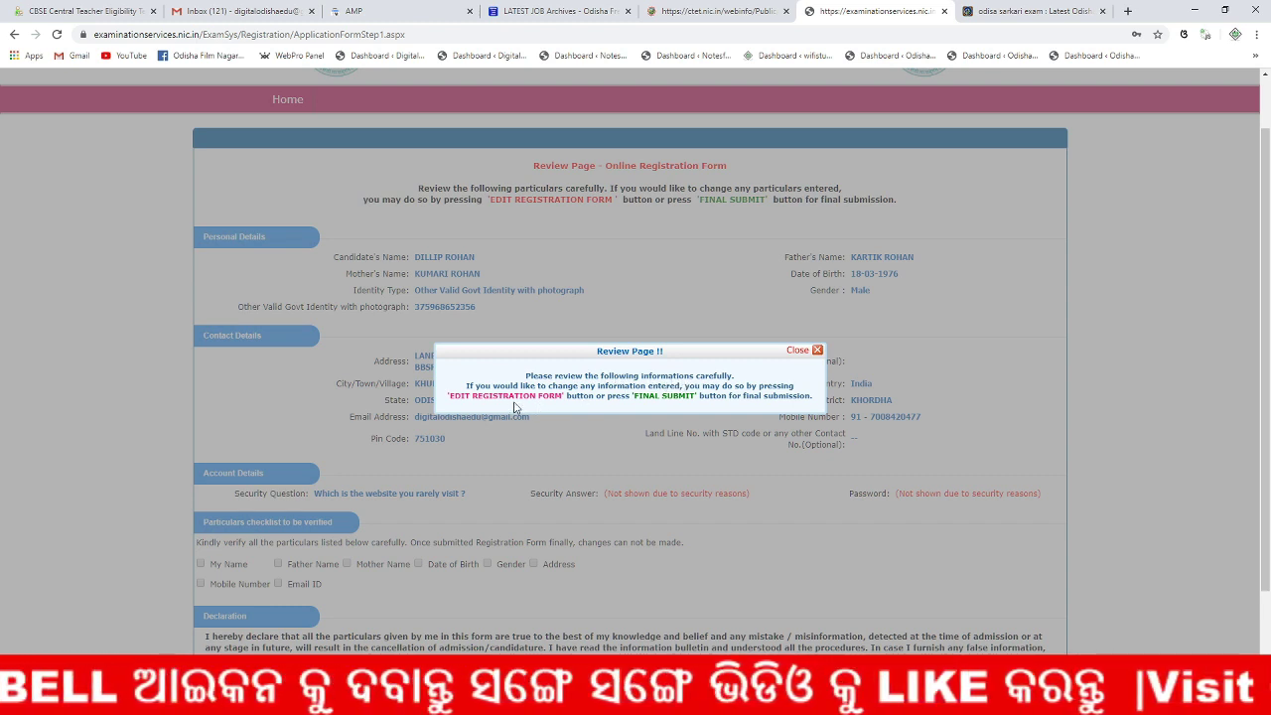
click(814, 351)
scroll(567, 458, down, 1)
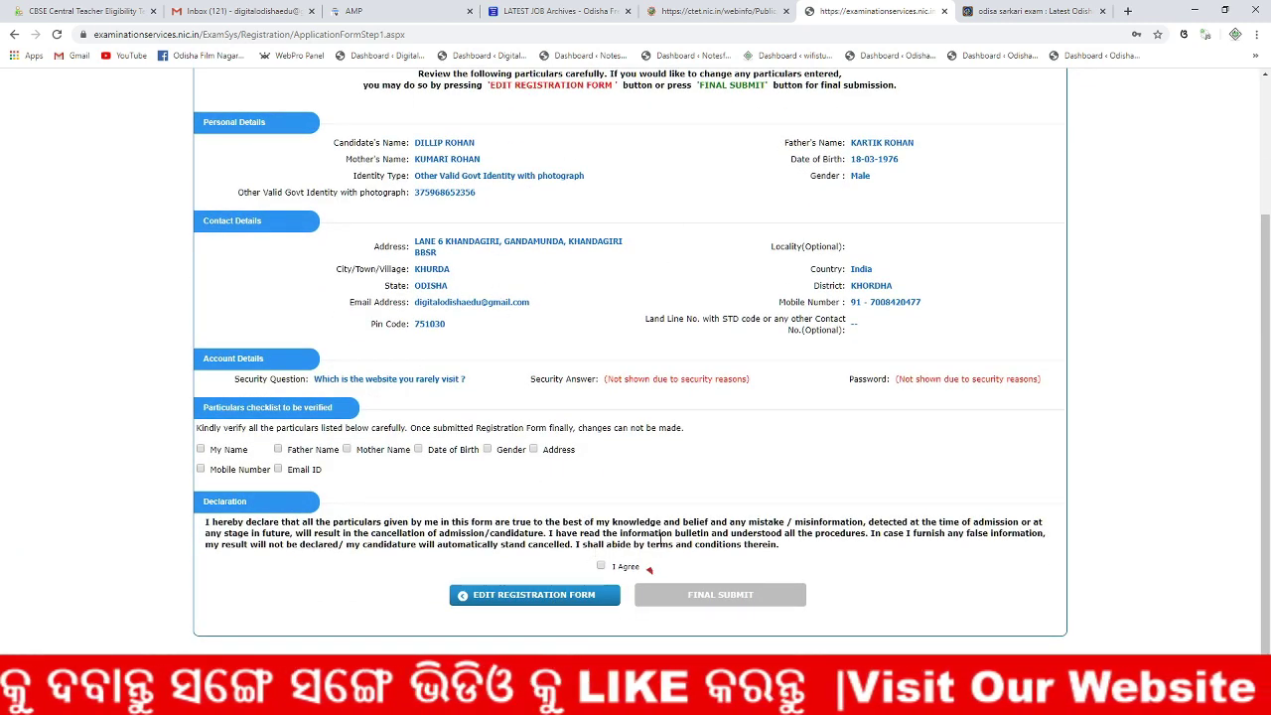
click(201, 449)
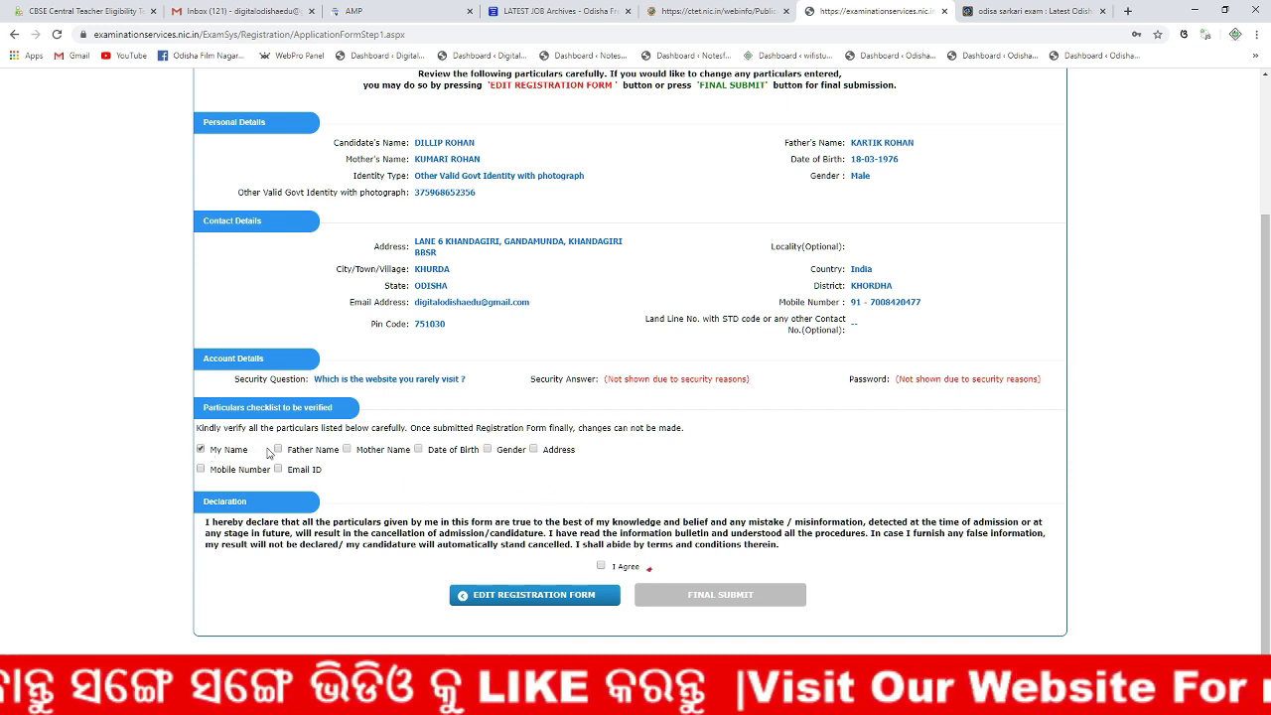
click(346, 449)
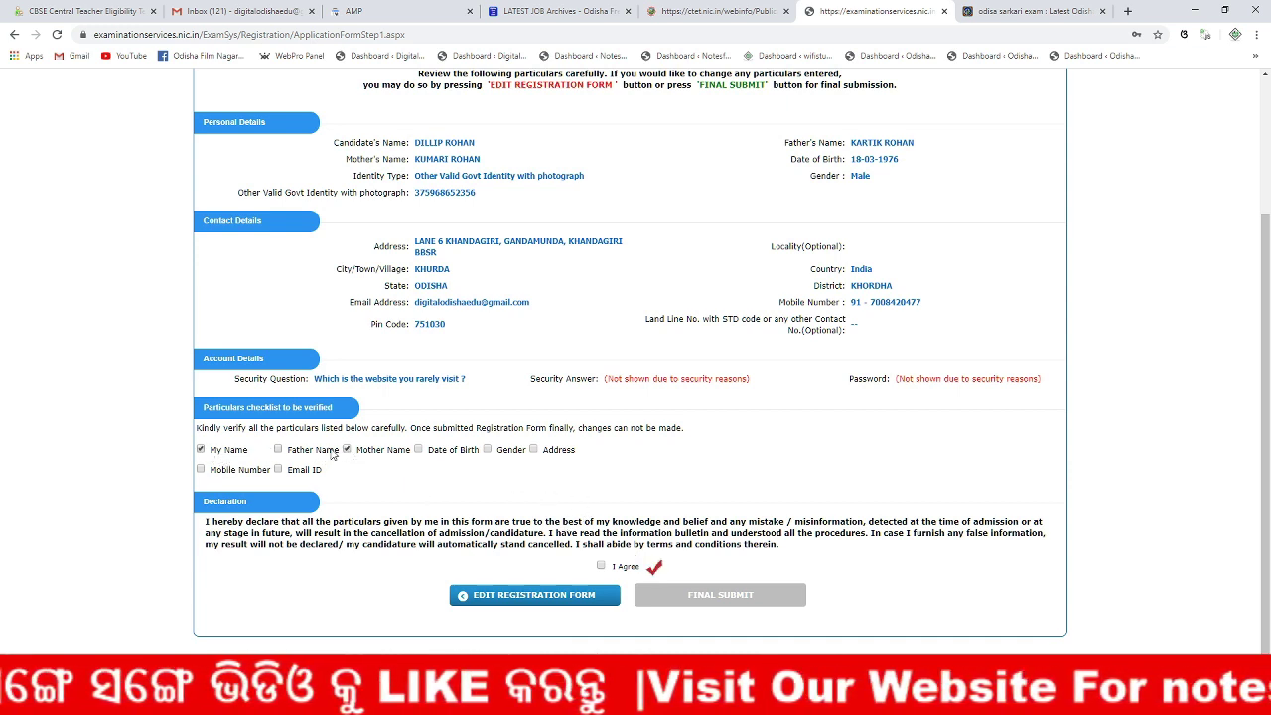
click(278, 449)
click(419, 448)
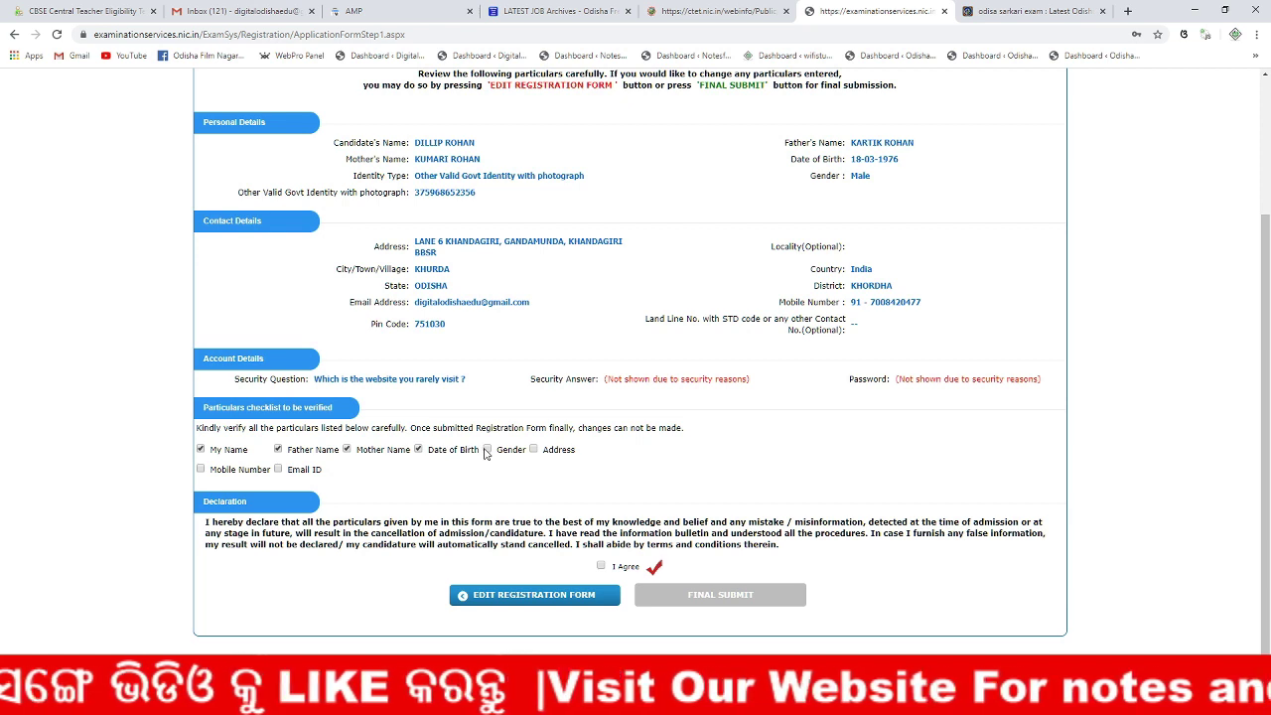
click(487, 449)
click(533, 449)
click(201, 469)
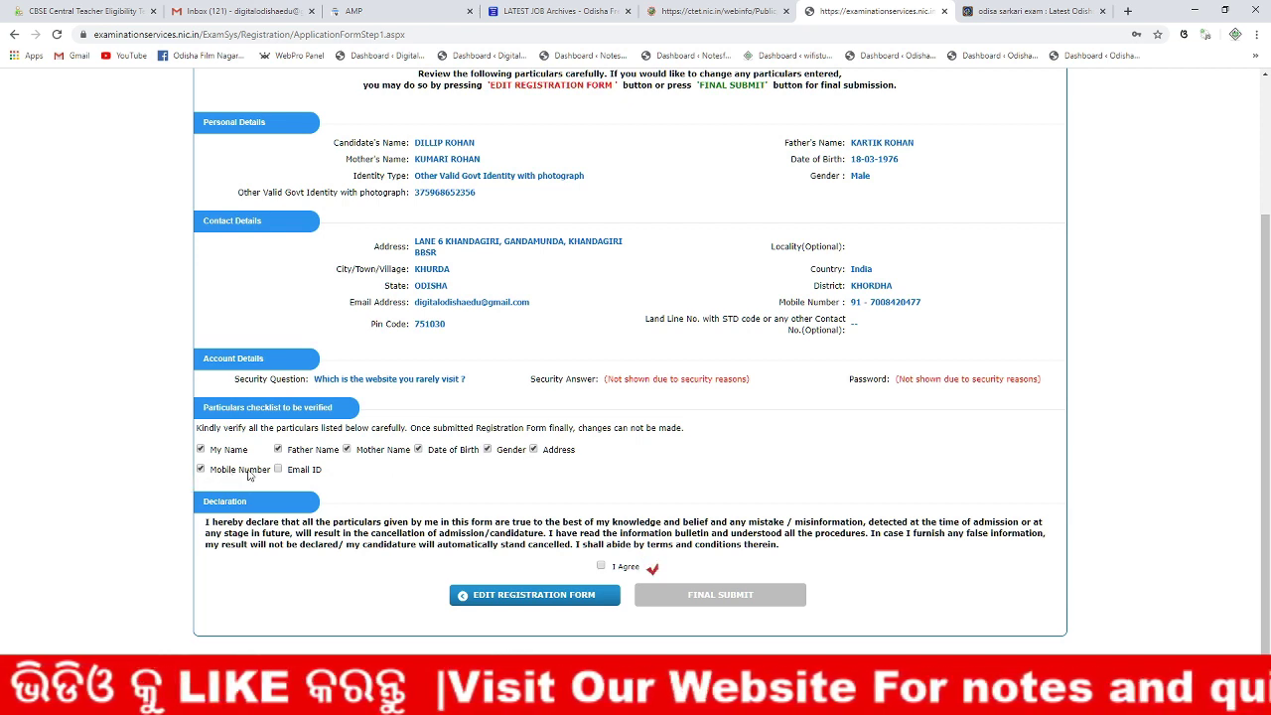
click(280, 469)
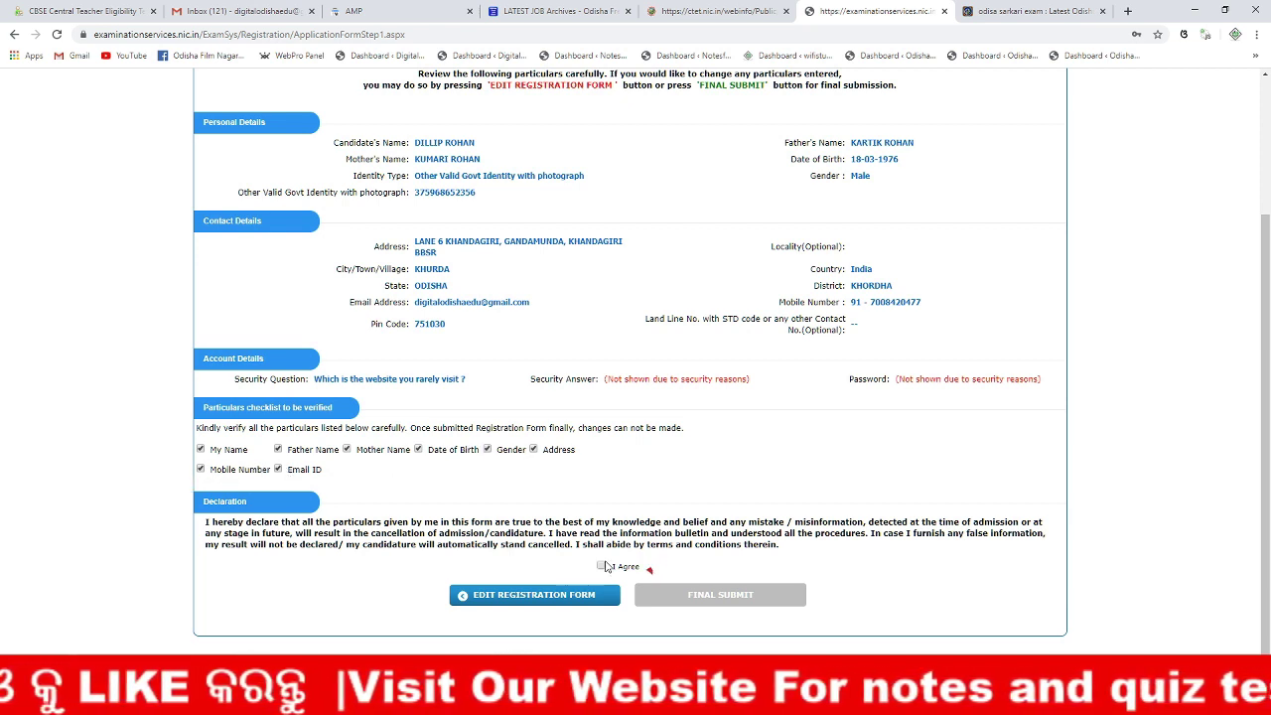
Step: Accept the declaration, make the final submission, and confirm with YES
click(603, 566)
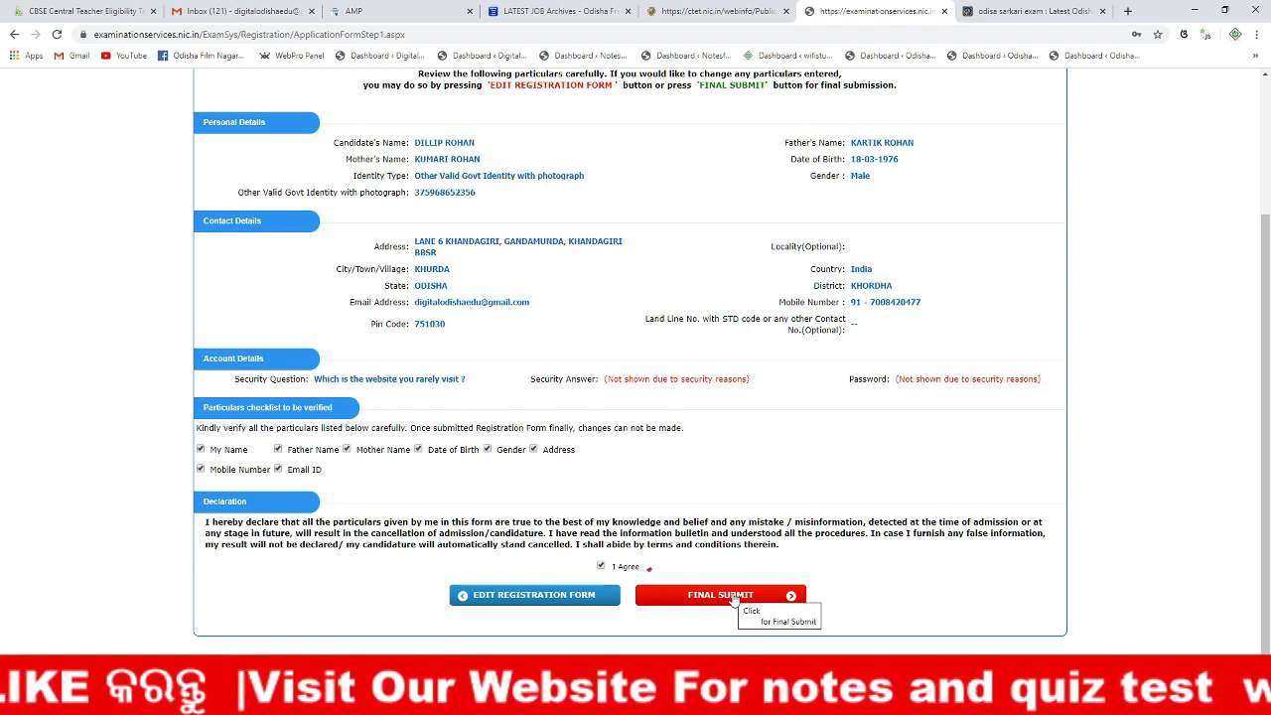
click(732, 597)
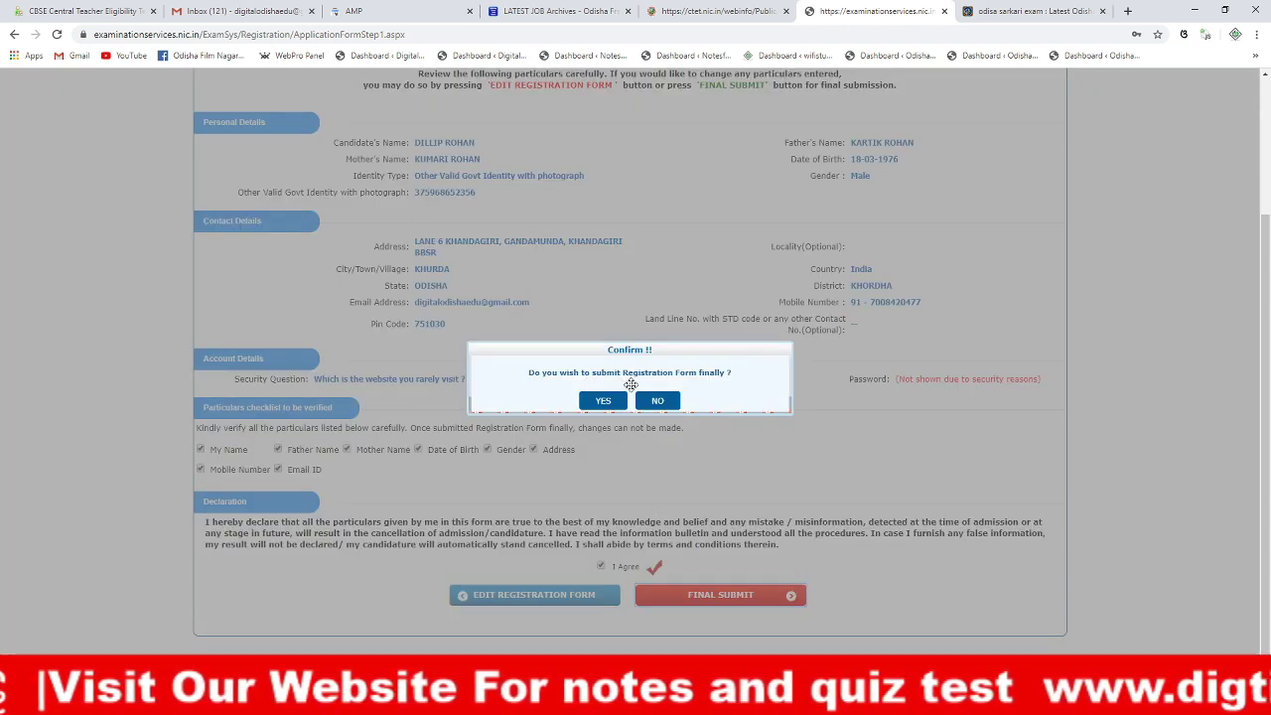
click(606, 402)
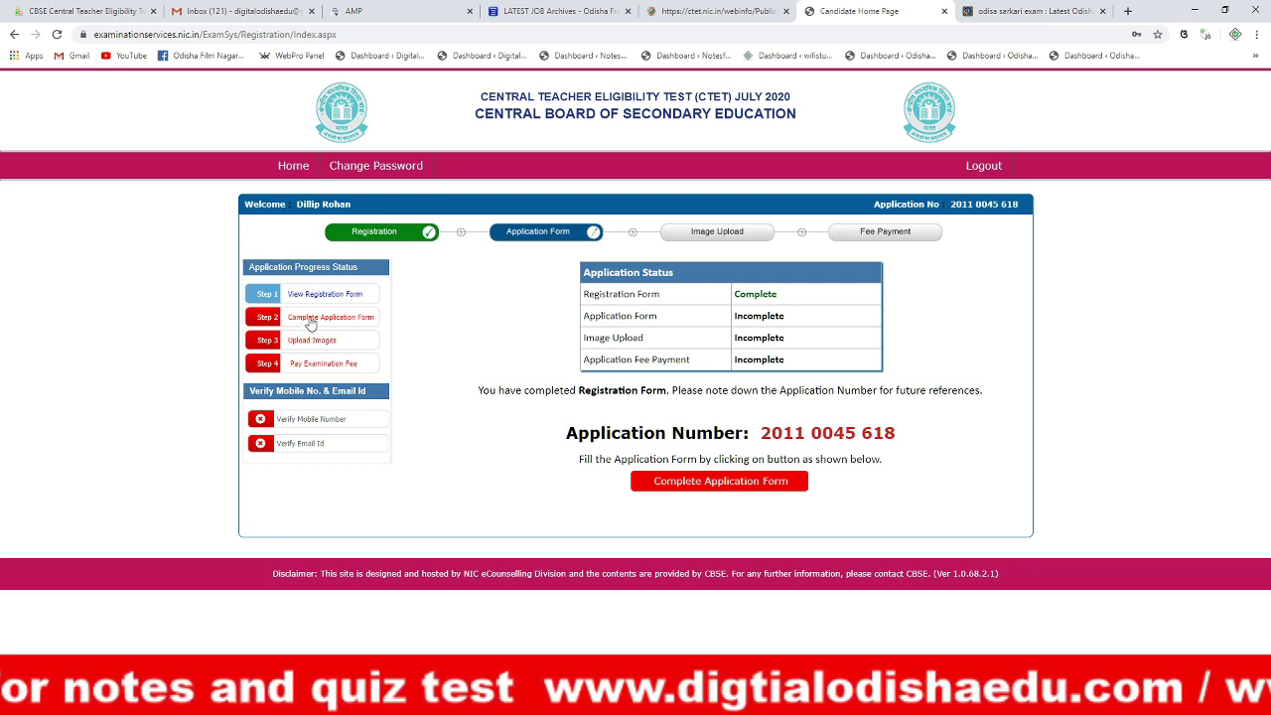
Step: Open the Step 2 Complete Application Form page, then a blank new browser tab
click(311, 322)
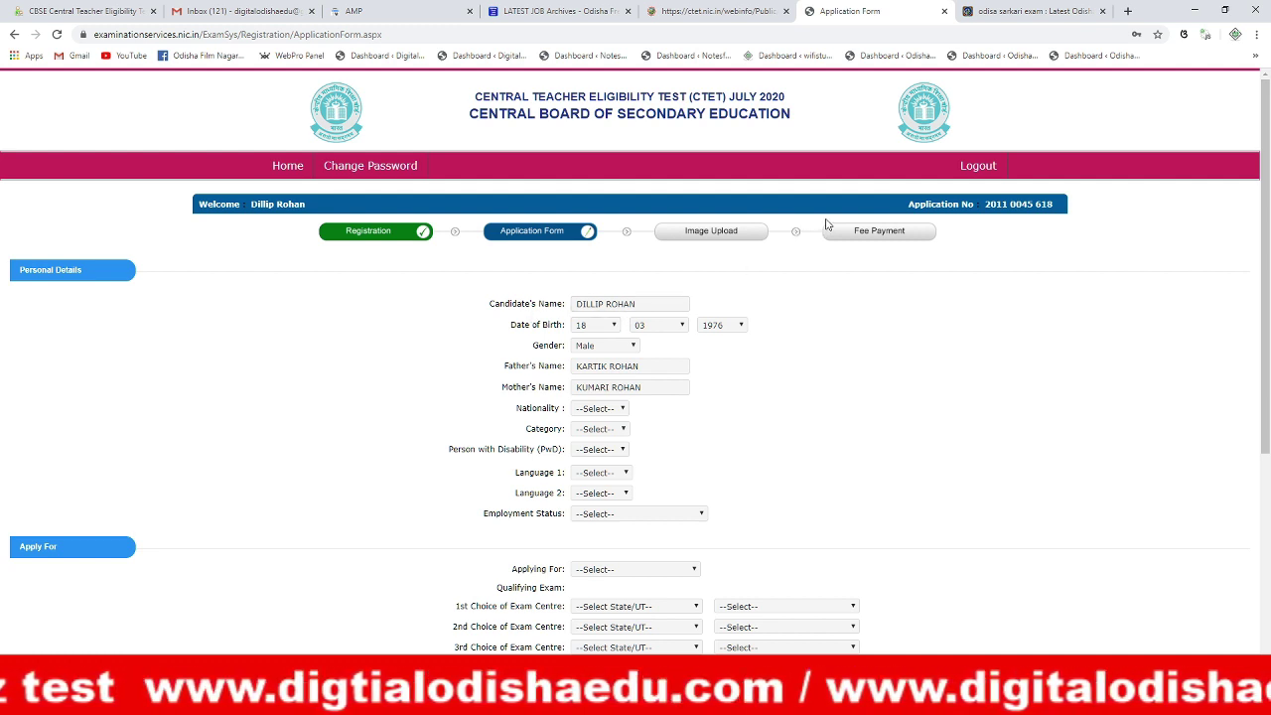
click(1129, 12)
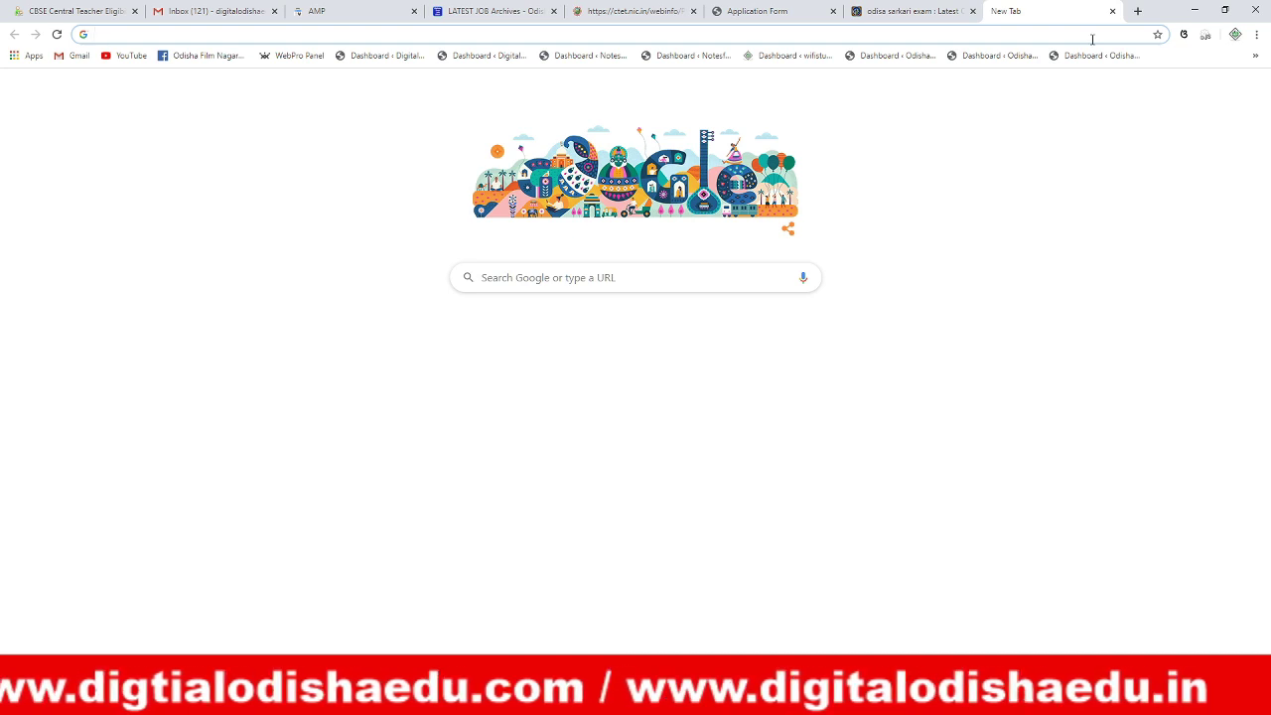
Step: Open digitalodishaedu.com and browse its Online Book Store page
text(digitalodishaedu.com)
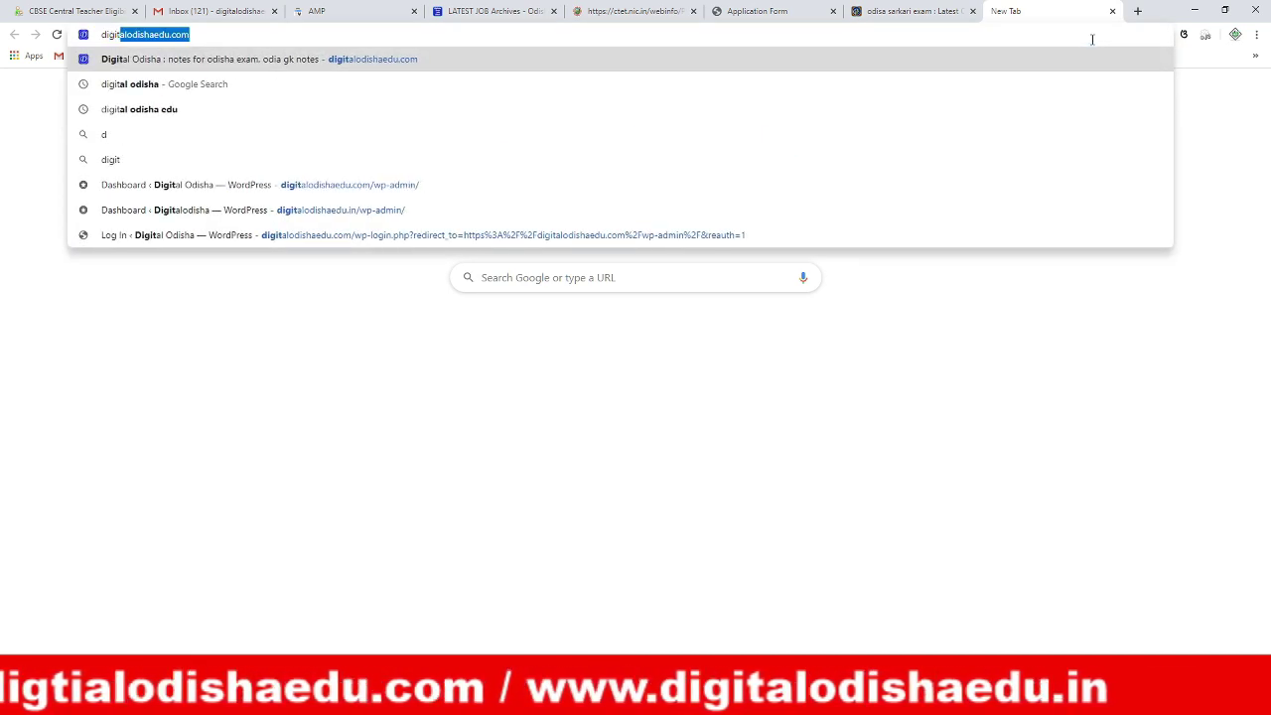
click(252, 62)
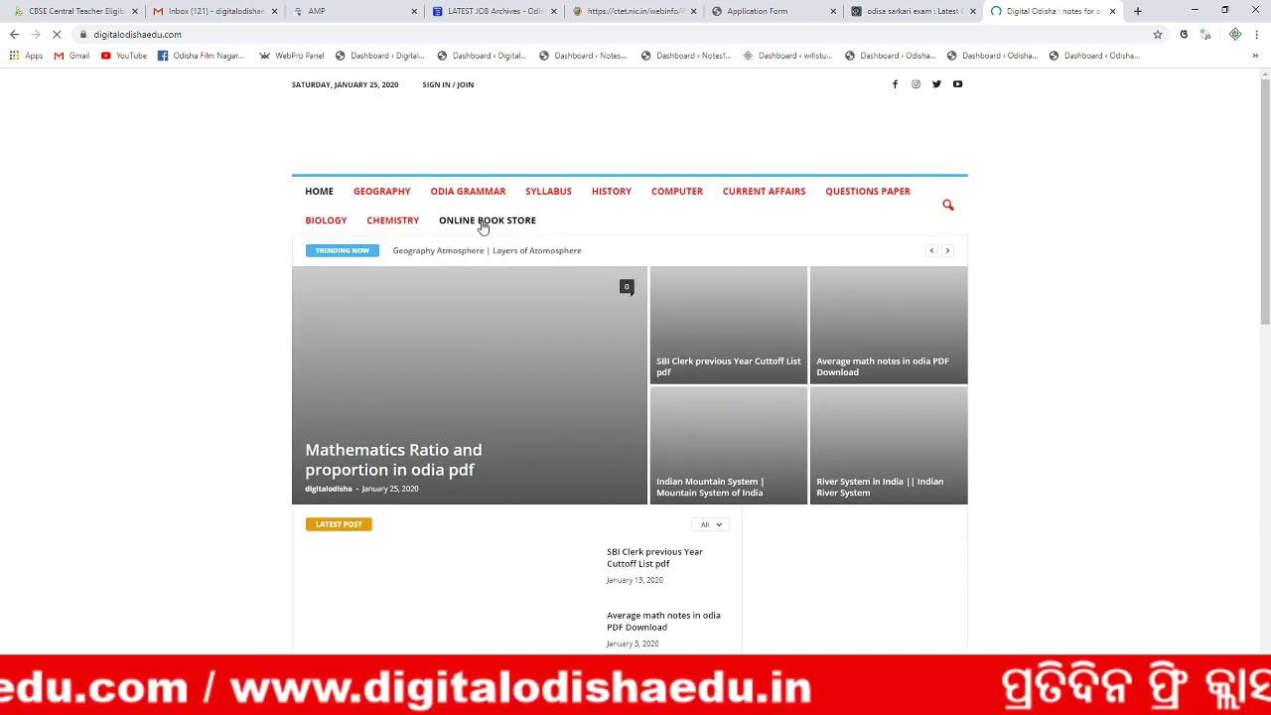
click(484, 223)
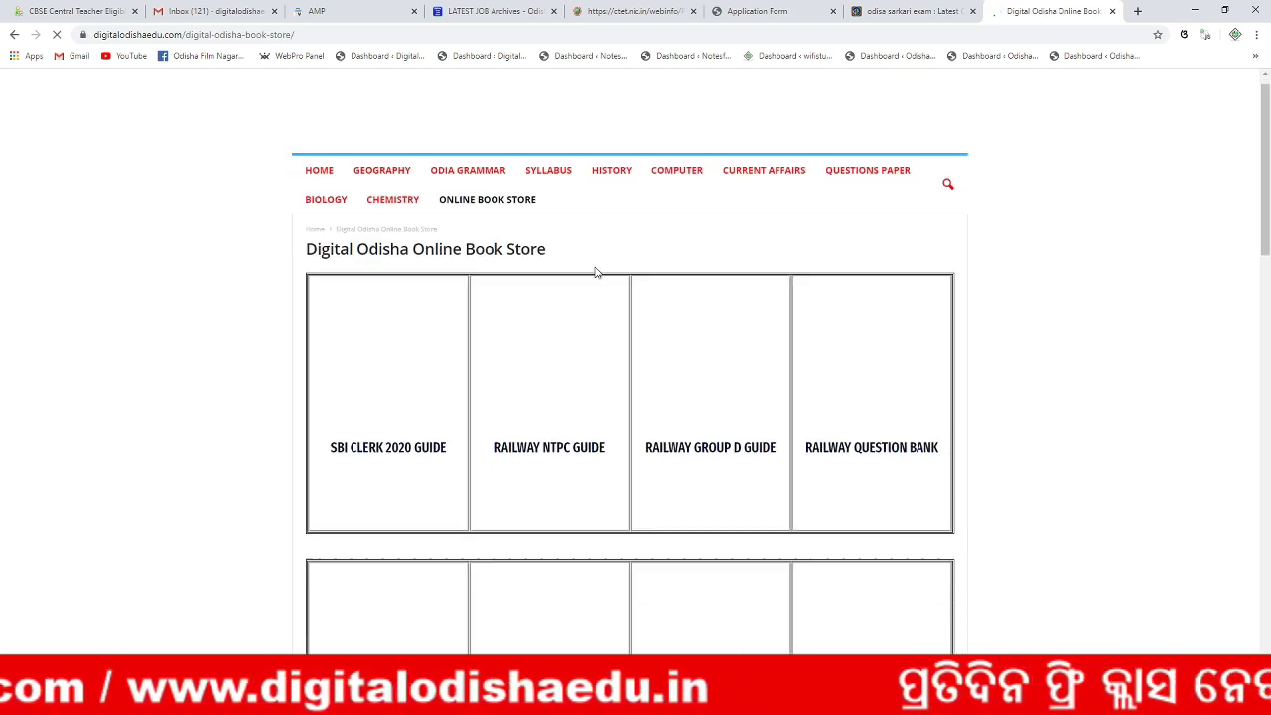
scroll(596, 270, down, 3)
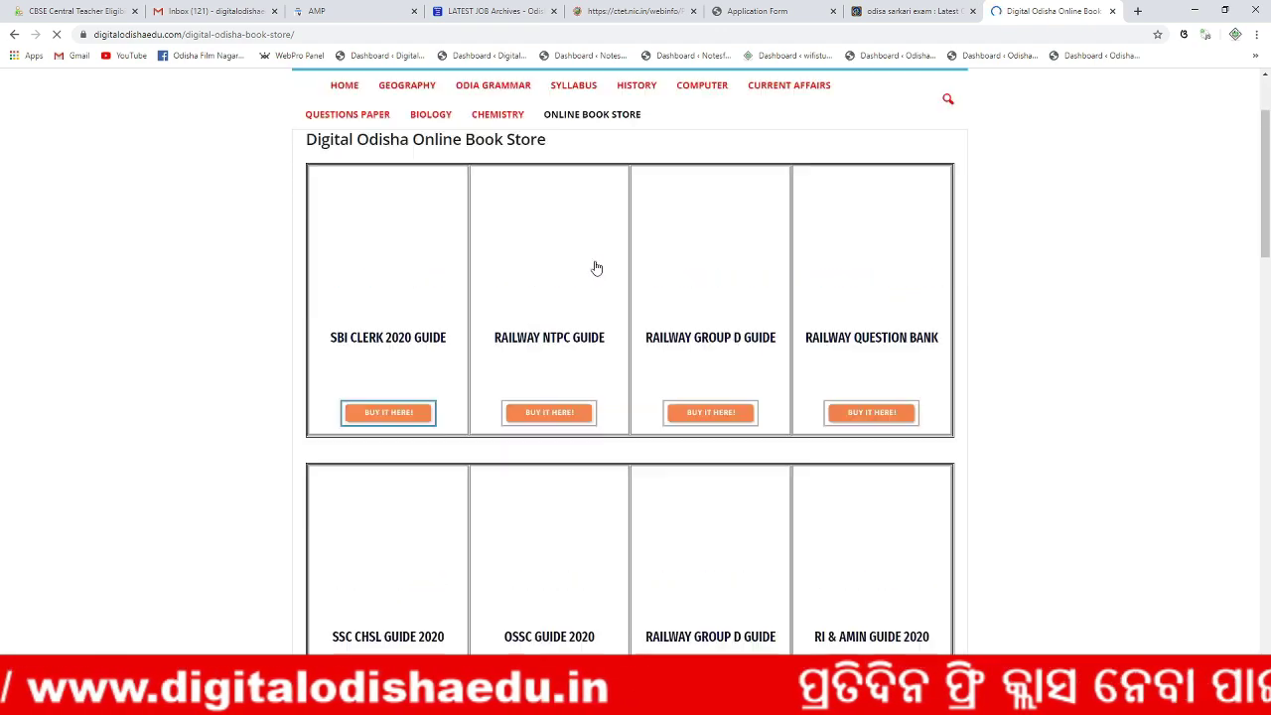
scroll(596, 268, down, 7)
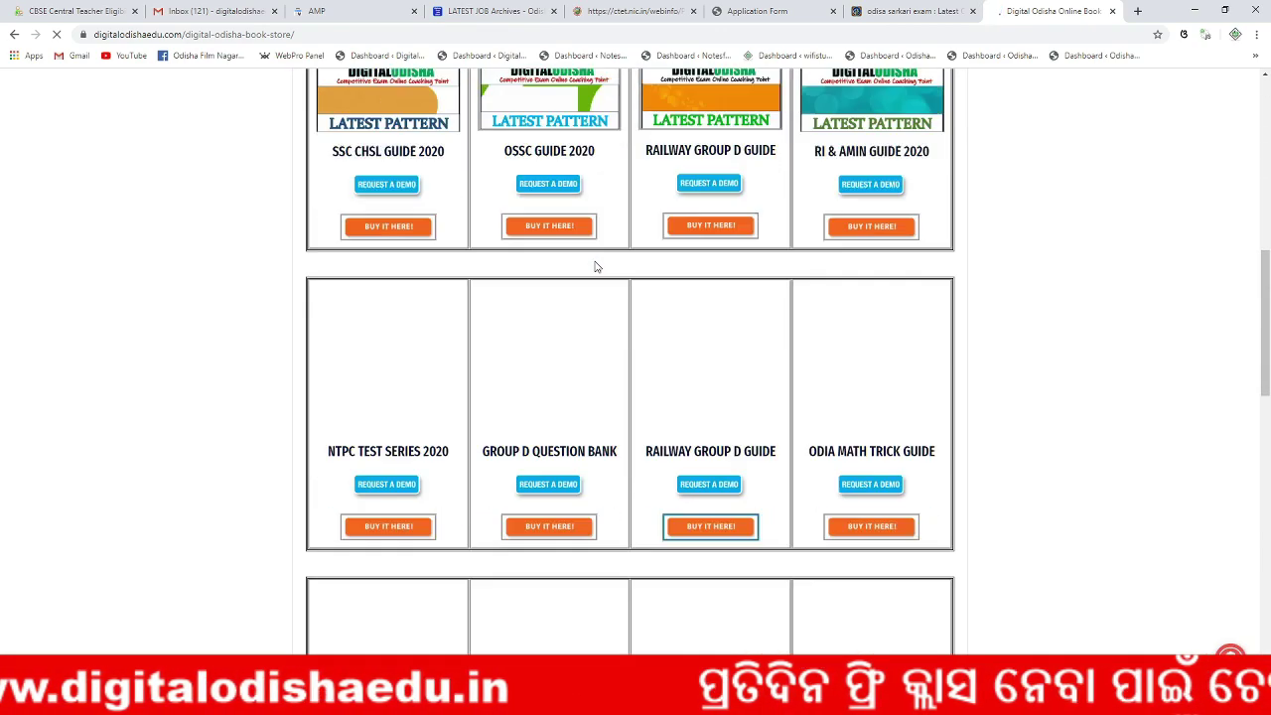
scroll(596, 266, down, 10)
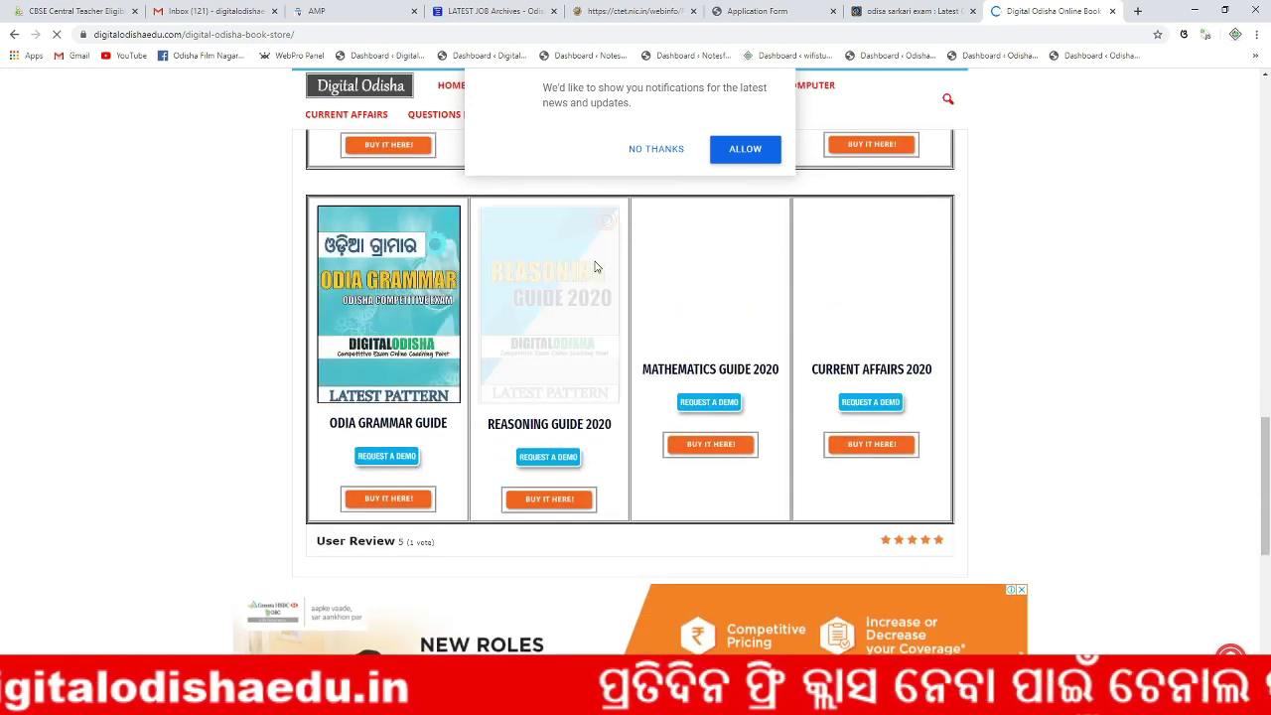
Step: Decline the site's notification request and return to the CTET Application Form tab
click(657, 149)
scroll(661, 206, up, 5)
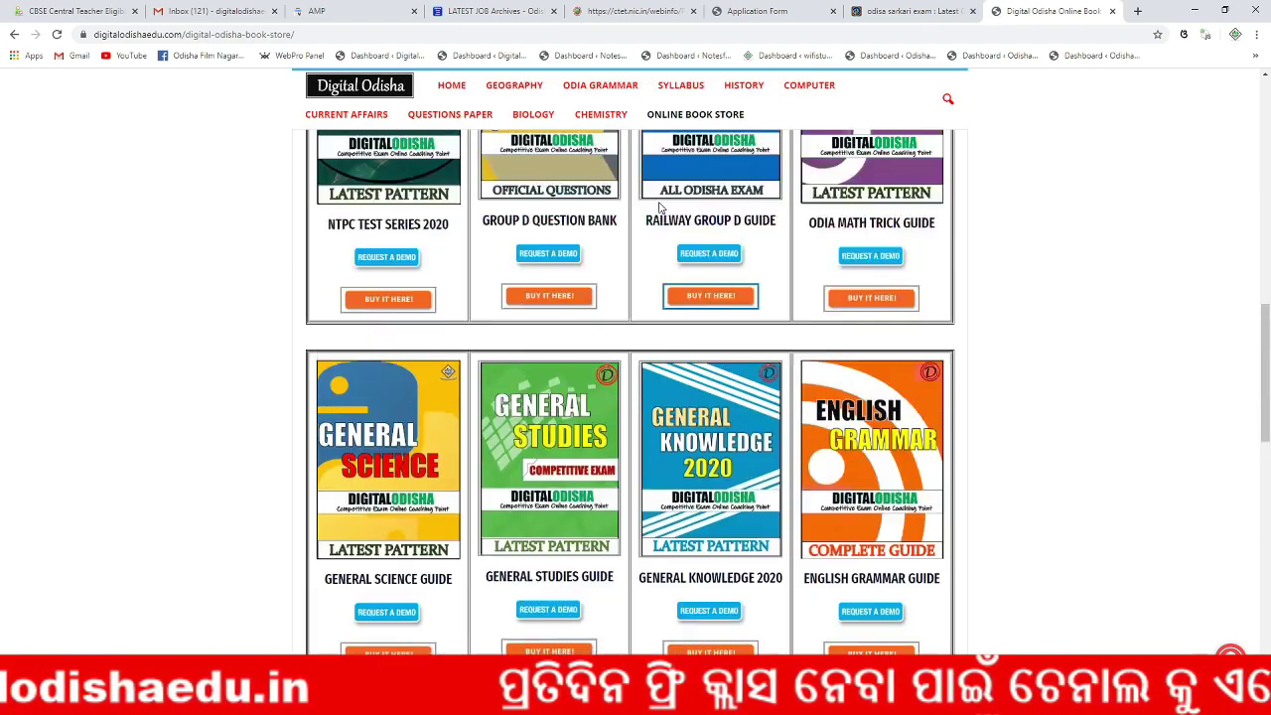
scroll(661, 206, up, 10)
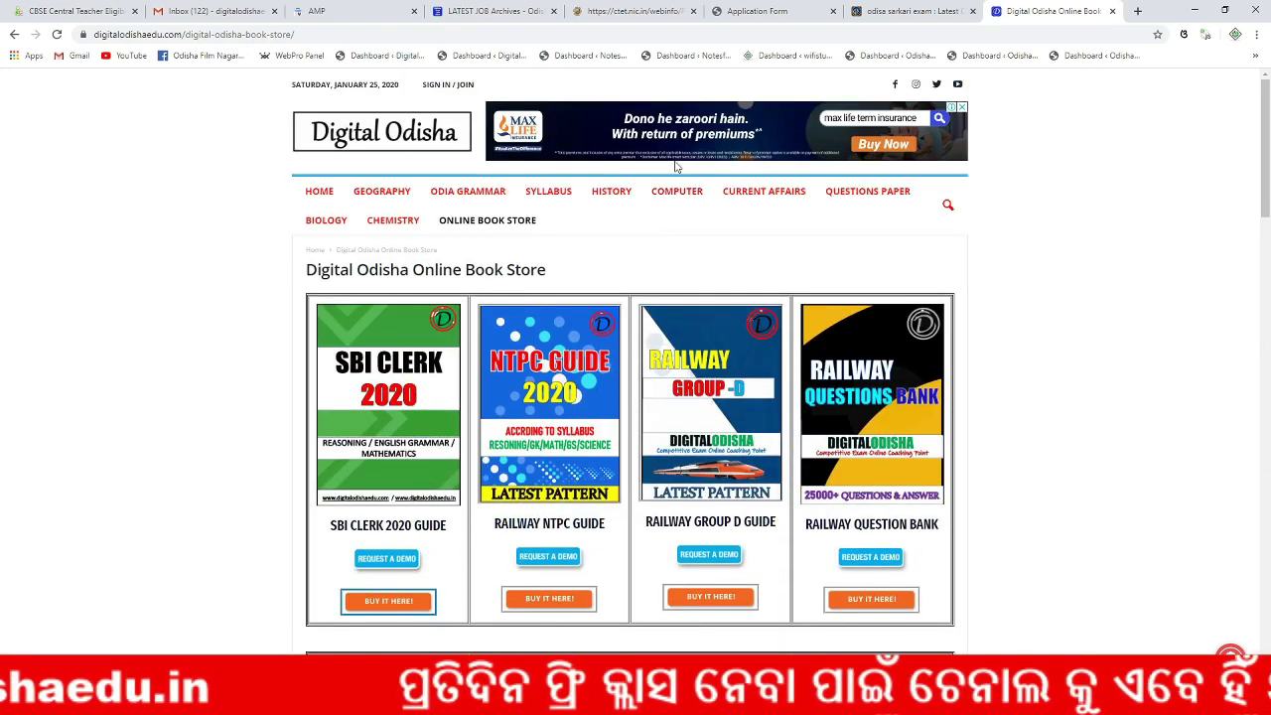
click(899, 11)
click(765, 11)
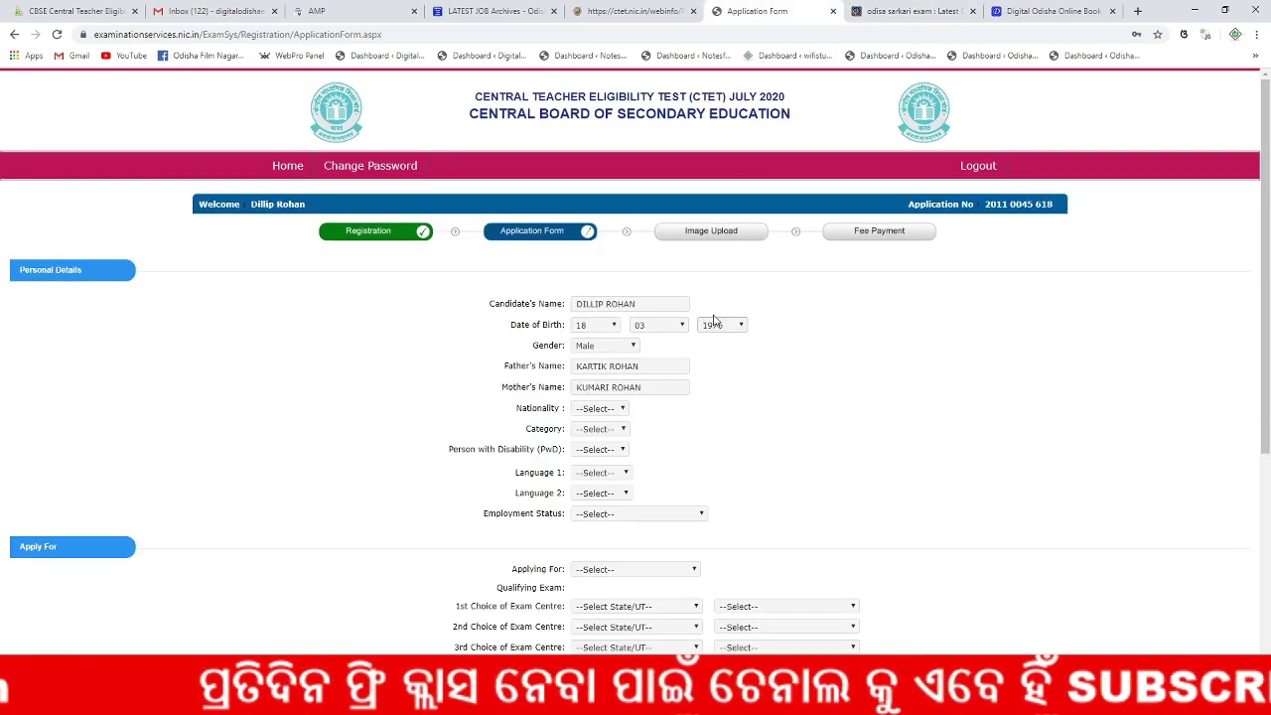
Step: Pick Indian for Nationality and General for Category in the form's dropdowns
scroll(610, 377, down, 1)
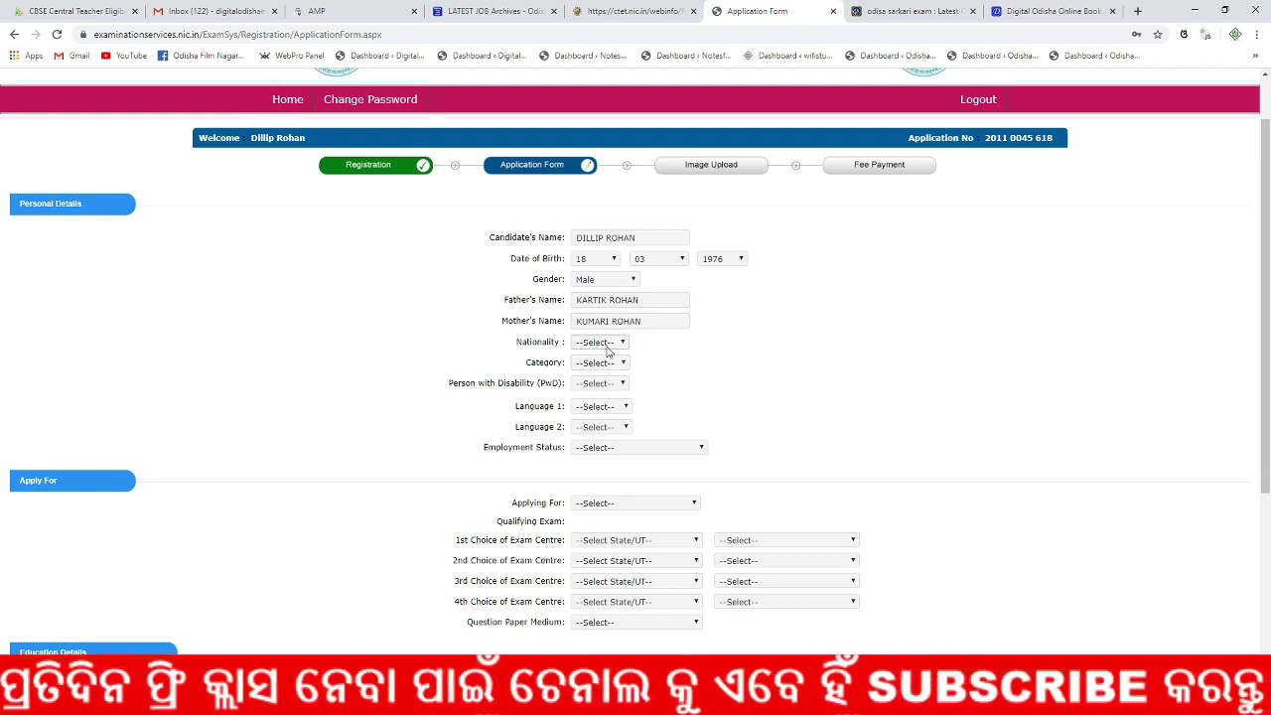
click(605, 344)
click(601, 367)
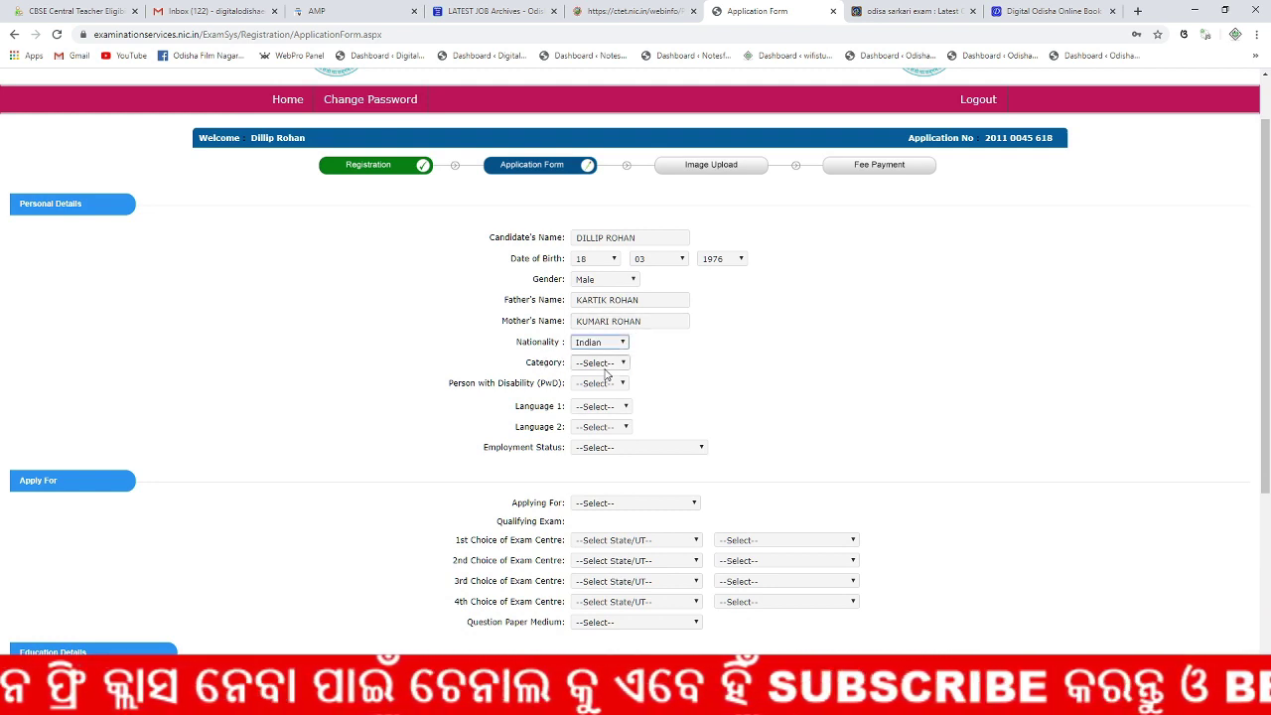
click(603, 366)
click(594, 386)
scroll(600, 347, down, 1)
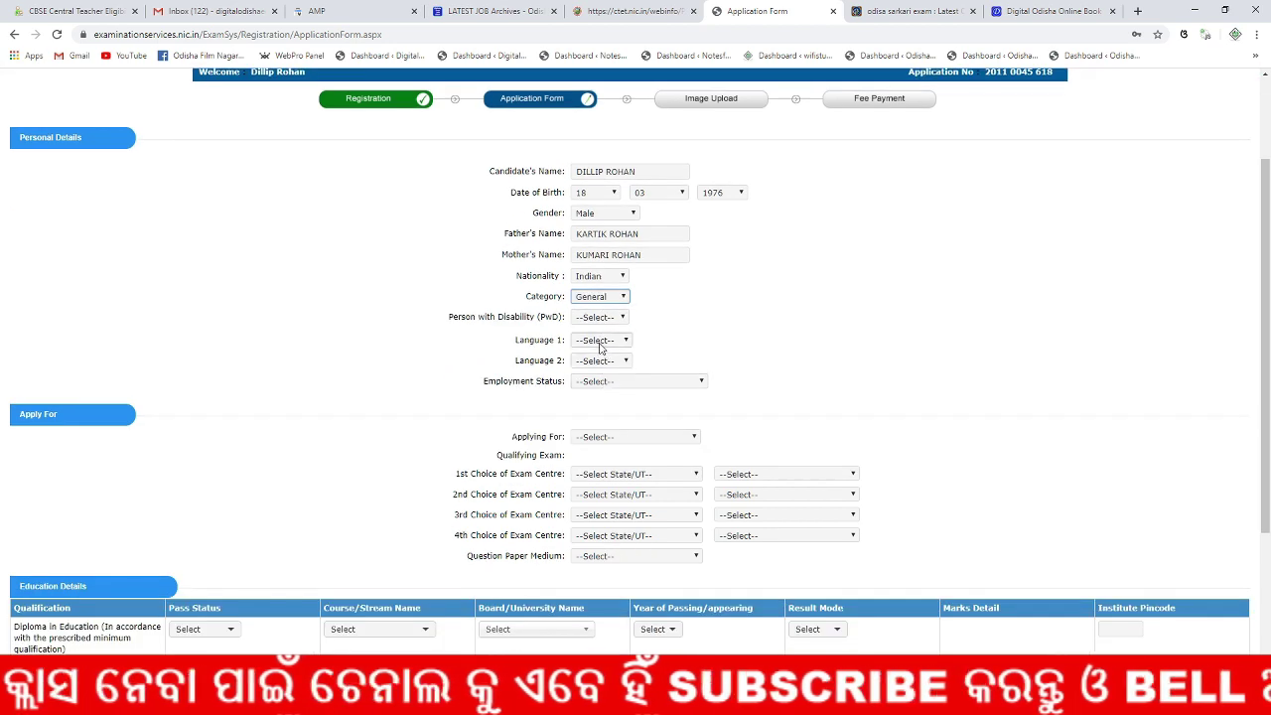
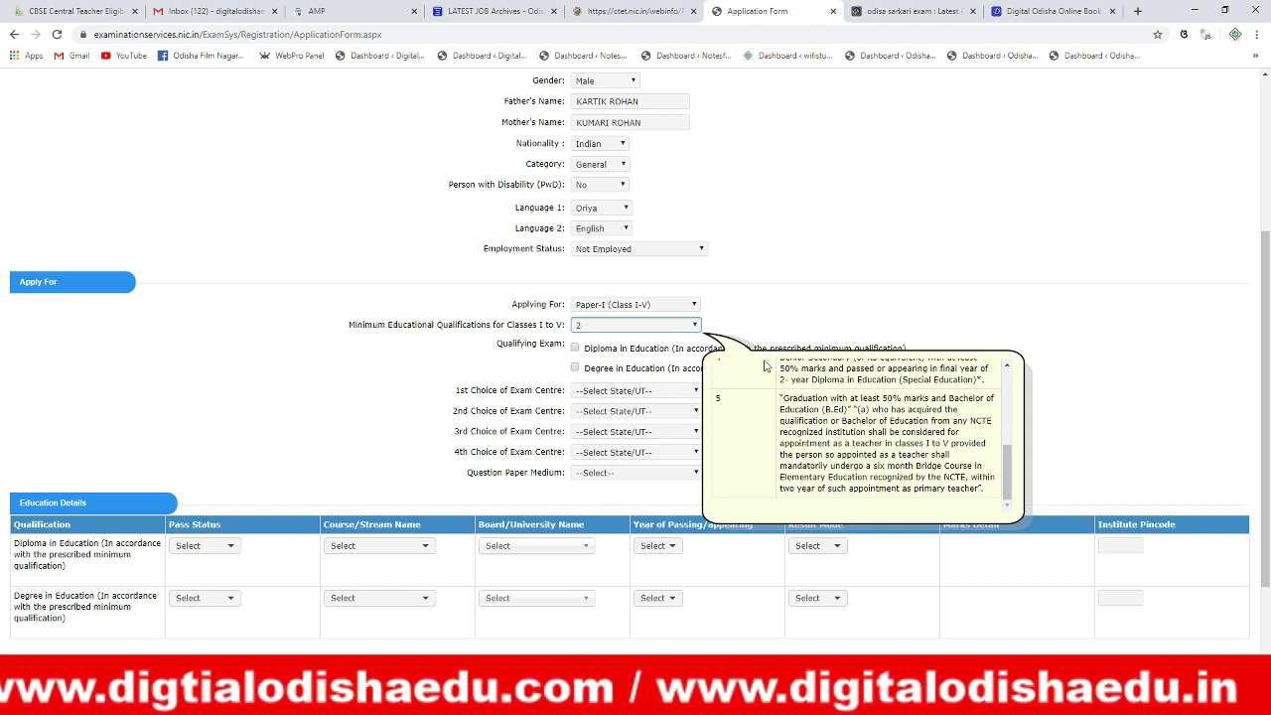
Step: Dismiss the qualification explanation tooltip to reveal the qualifying exam and exam-centre fields
scroll(813, 422, up, 5)
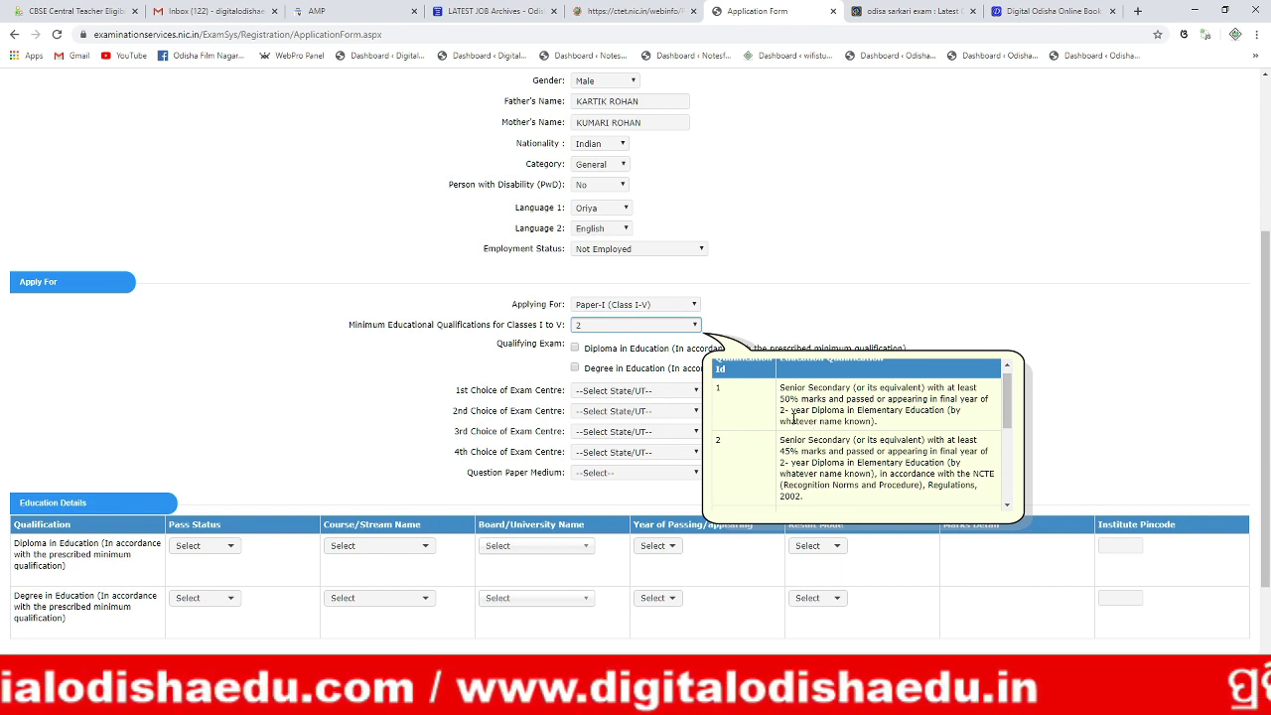
scroll(797, 459, down, 5)
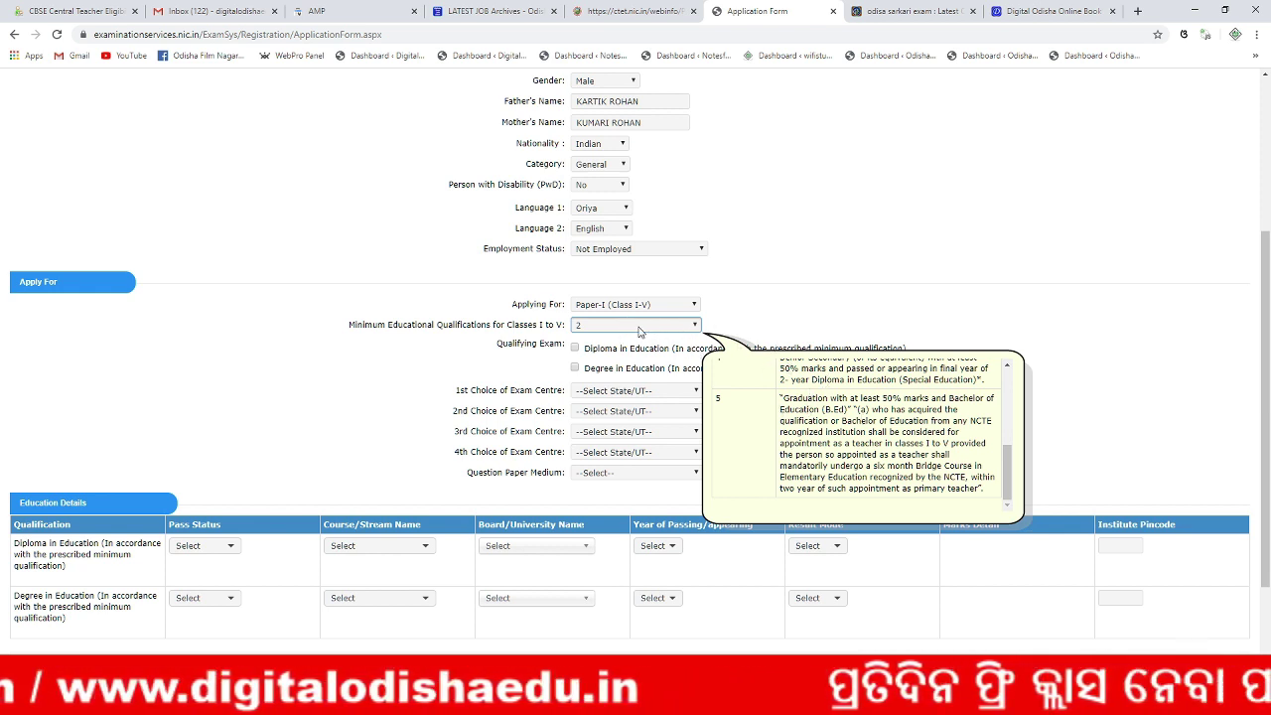
click(816, 320)
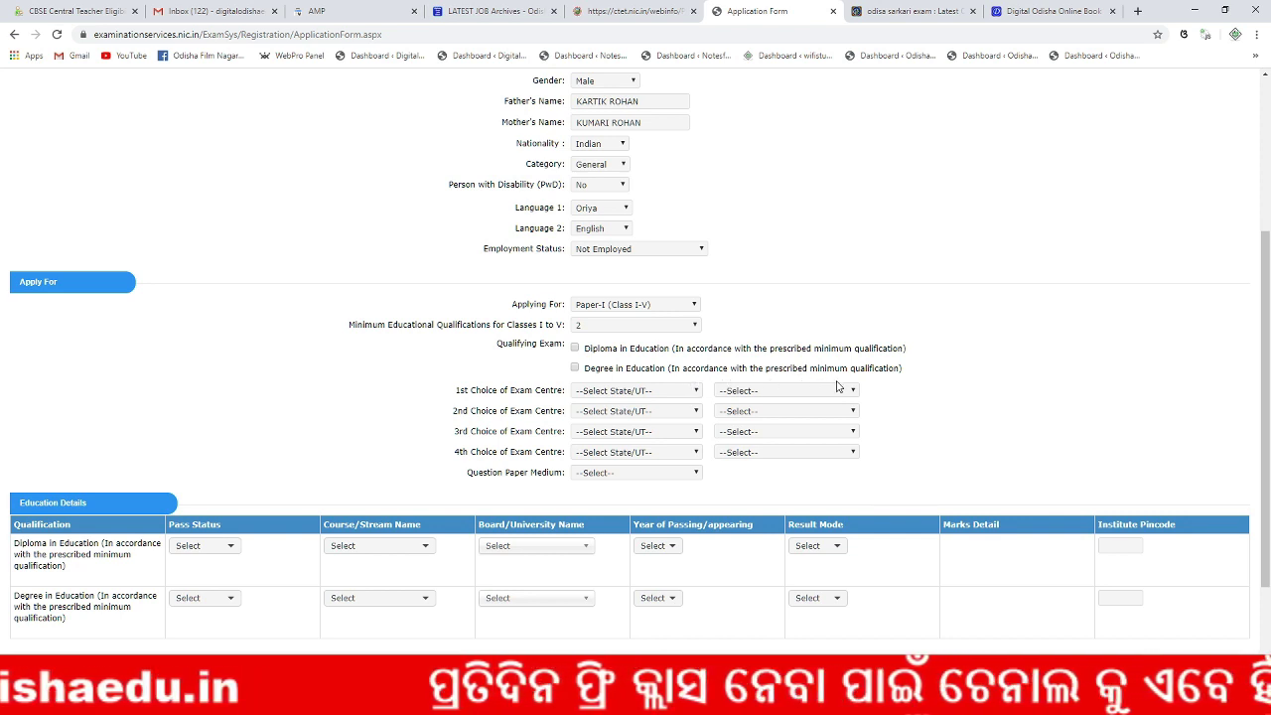
Step: Tick Diploma in Education and set the 1st exam centre to ODISHA / BHUBANESWAR
click(575, 349)
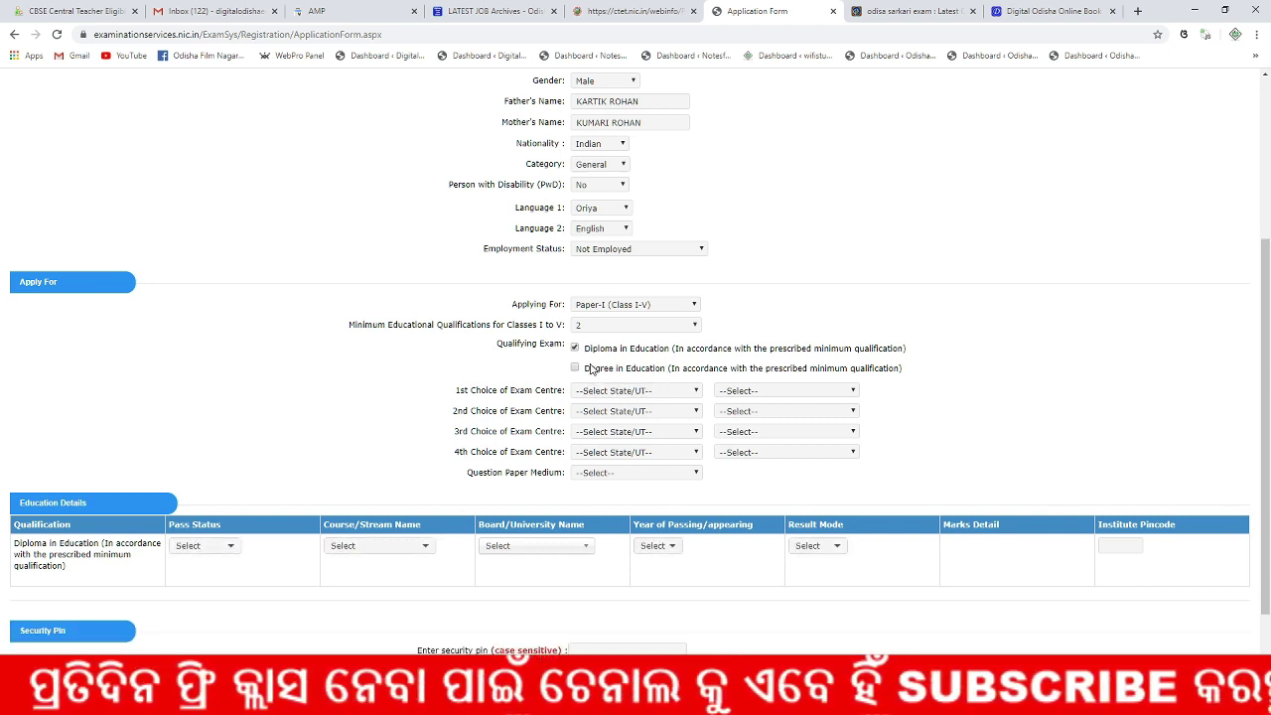
click(613, 390)
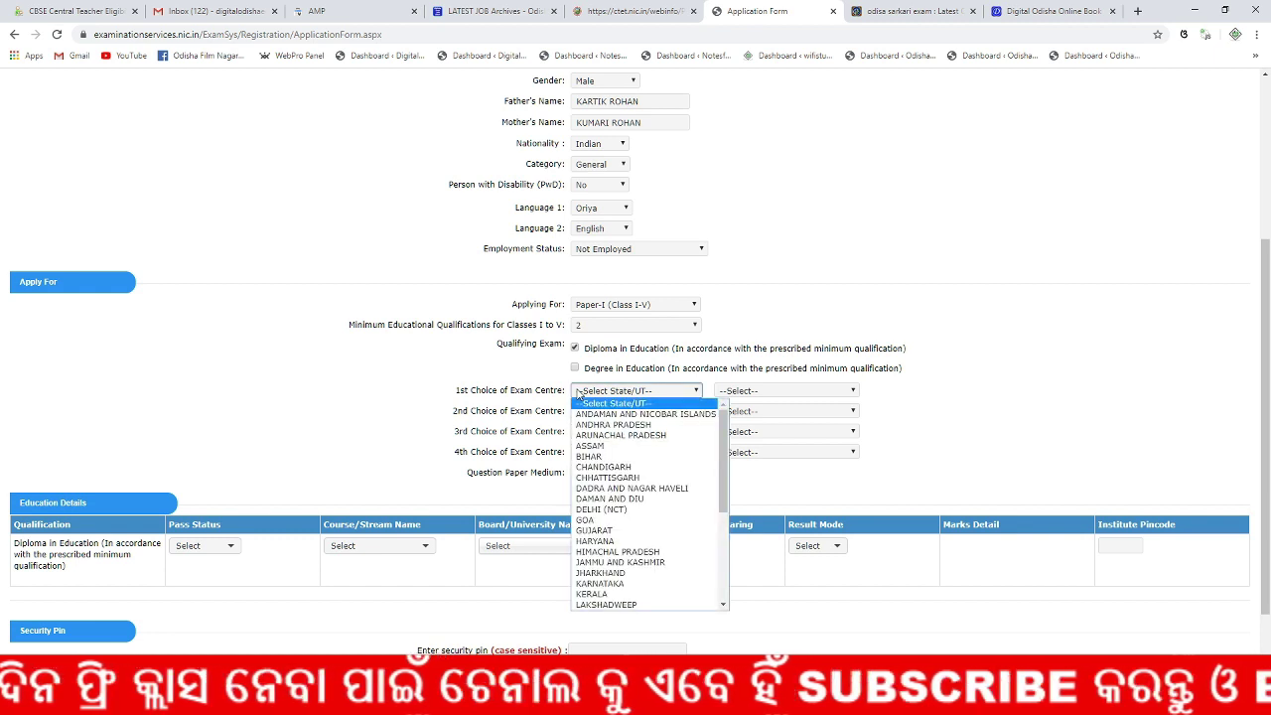
scroll(593, 501, down, 5)
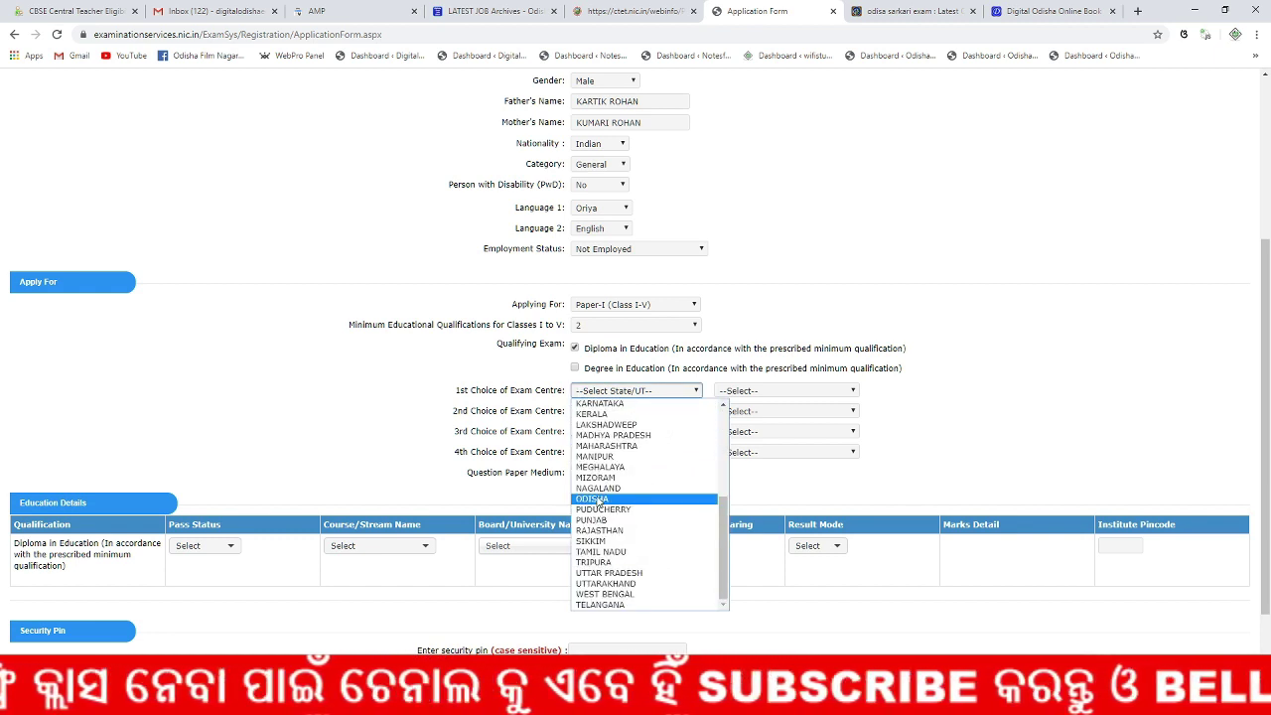
click(593, 499)
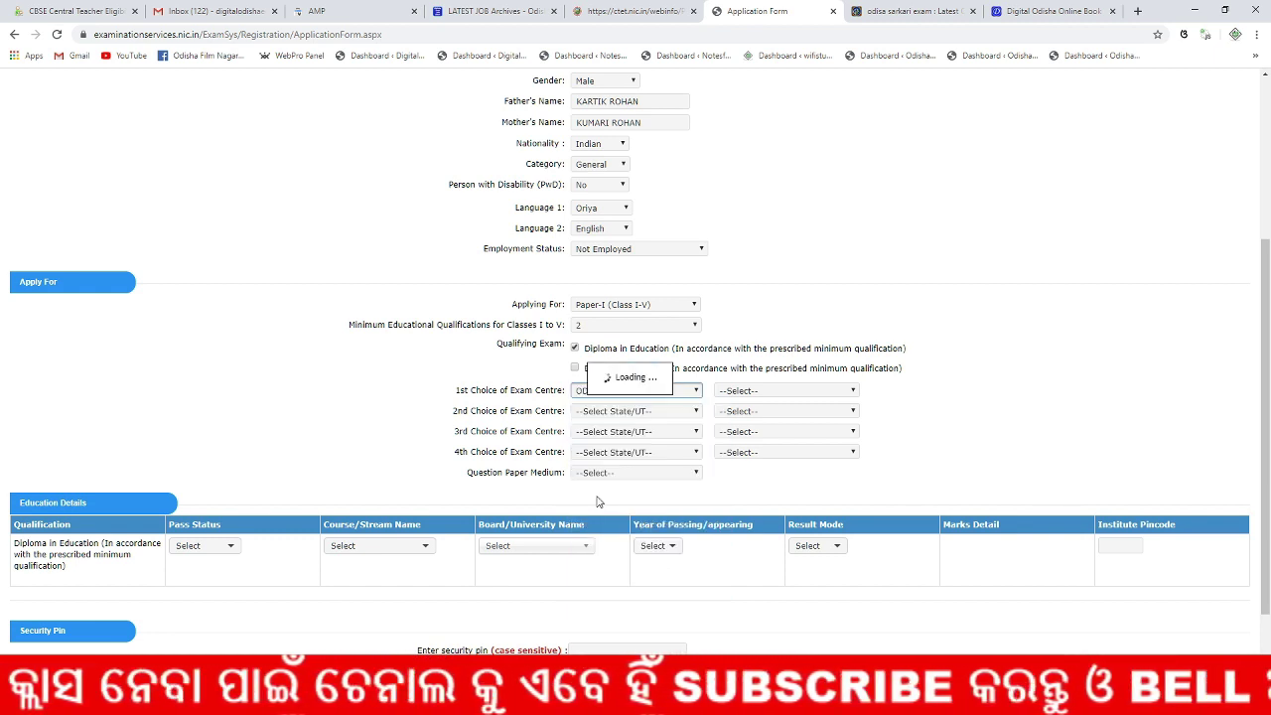
click(745, 397)
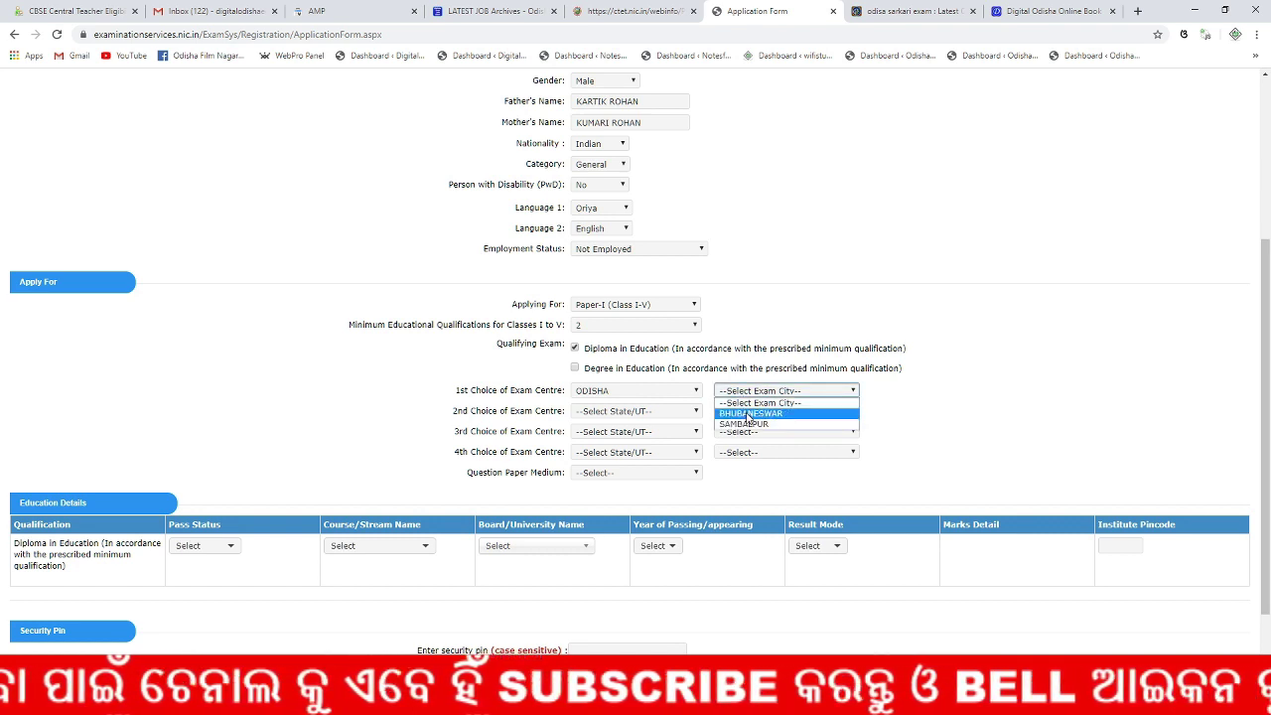
click(748, 414)
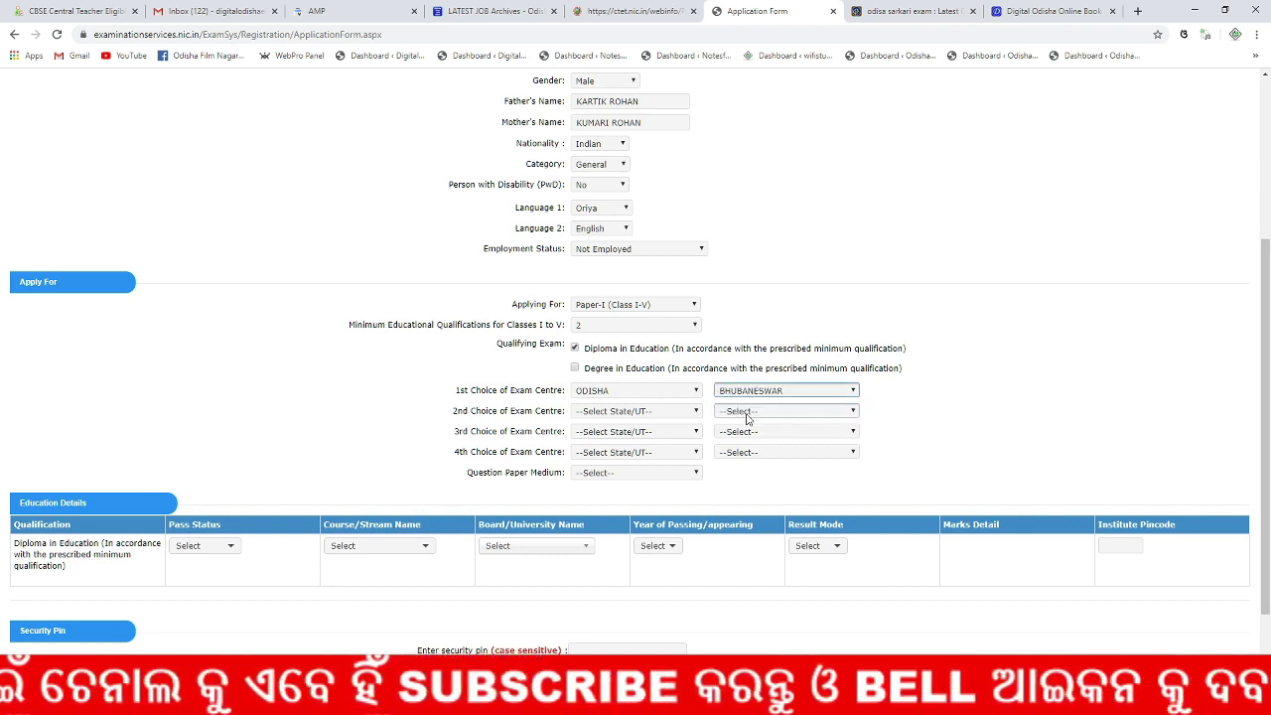
Step: Set the 2nd exam centre choice to ODISHA / SAMBALPUR
click(596, 421)
scroll(606, 516, down, 5)
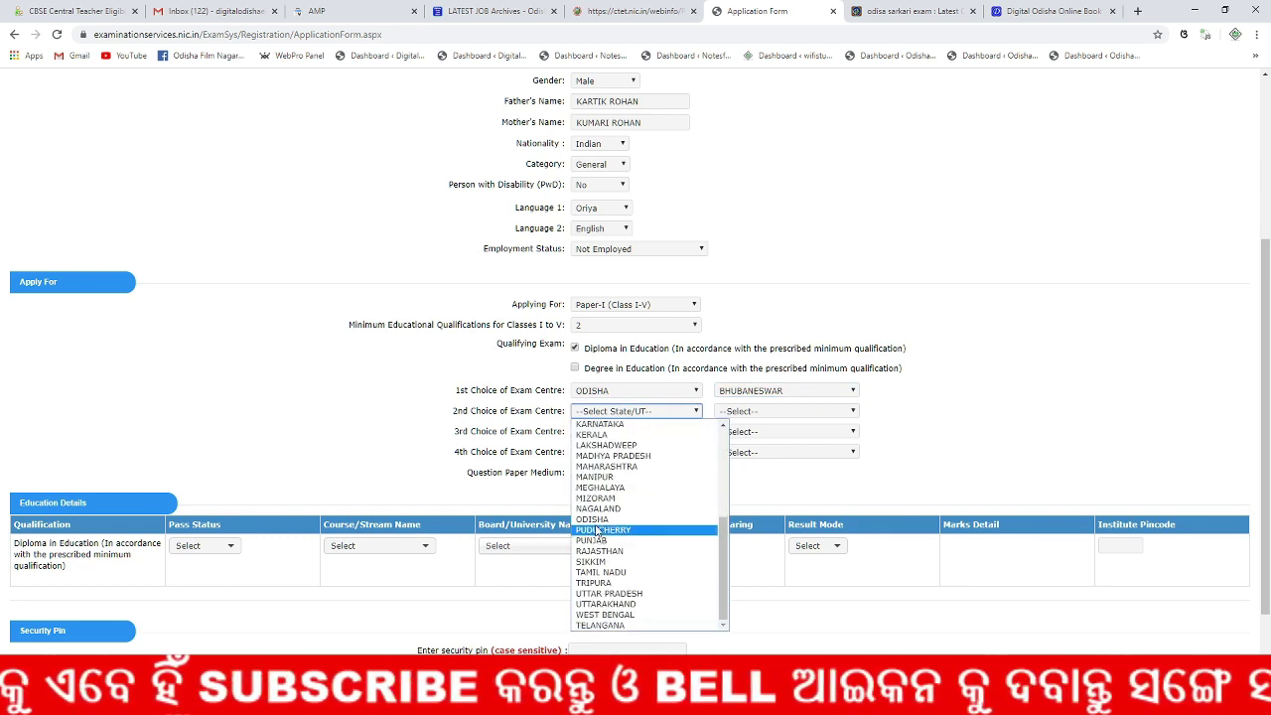
click(596, 523)
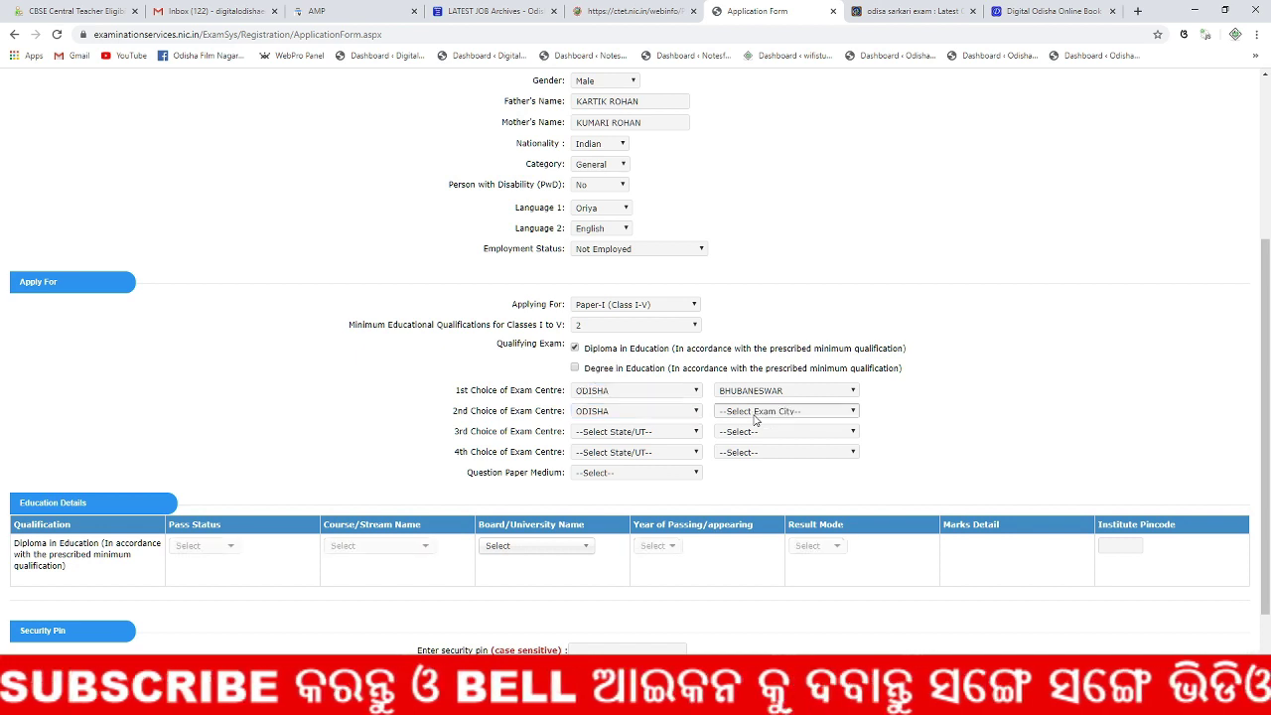
click(754, 416)
click(755, 445)
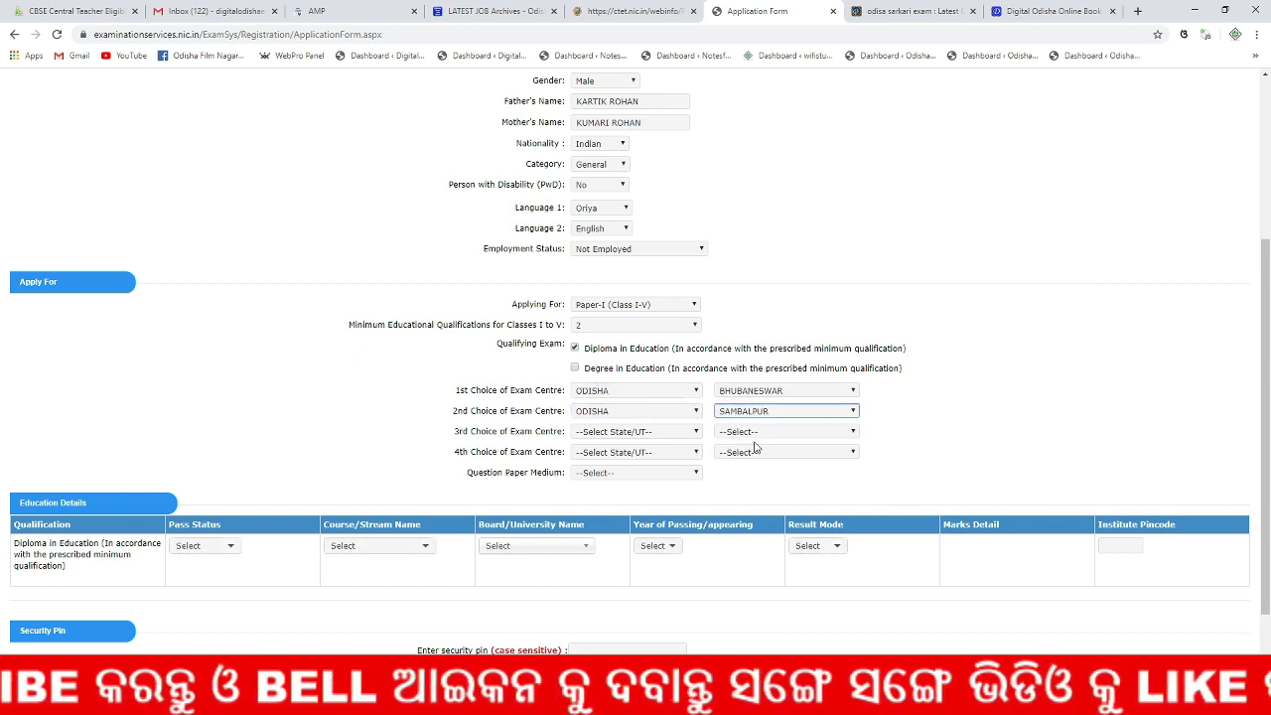
click(612, 435)
scroll(612, 513, down, 5)
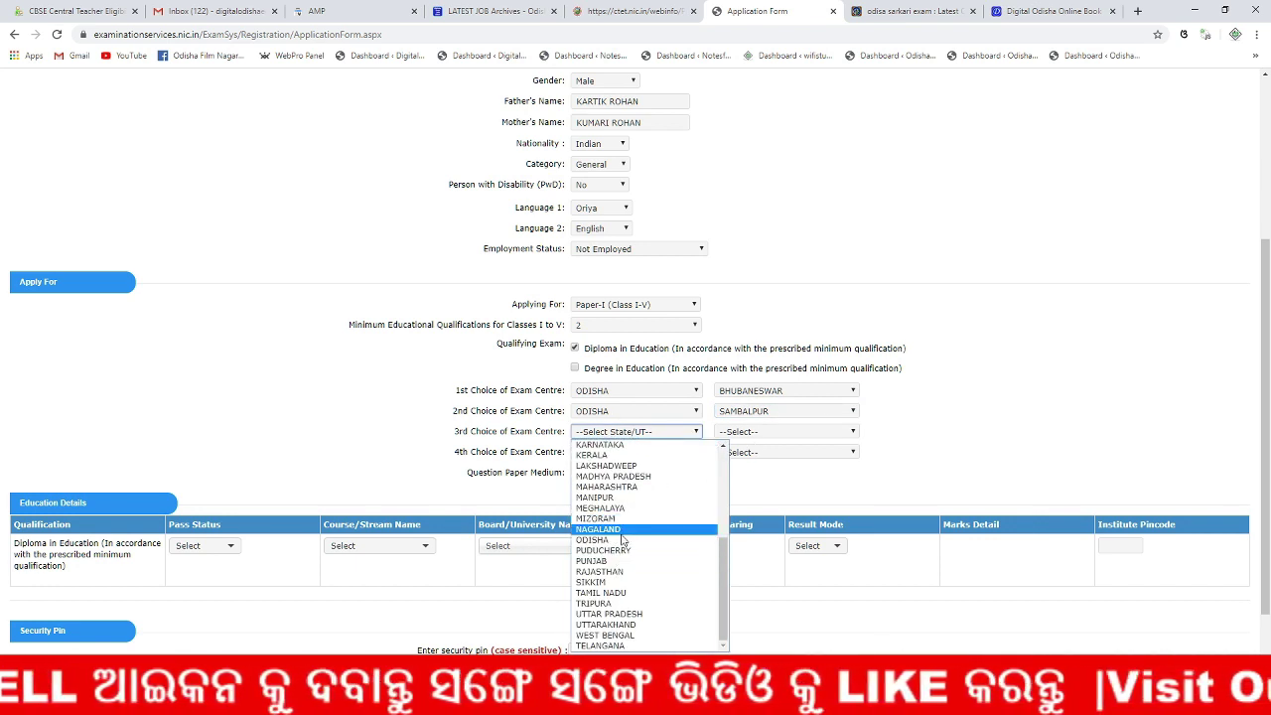
Step: Set the 3rd exam centre choice to CHHATTISGARH / RAIPUR
scroll(627, 515, up, 5)
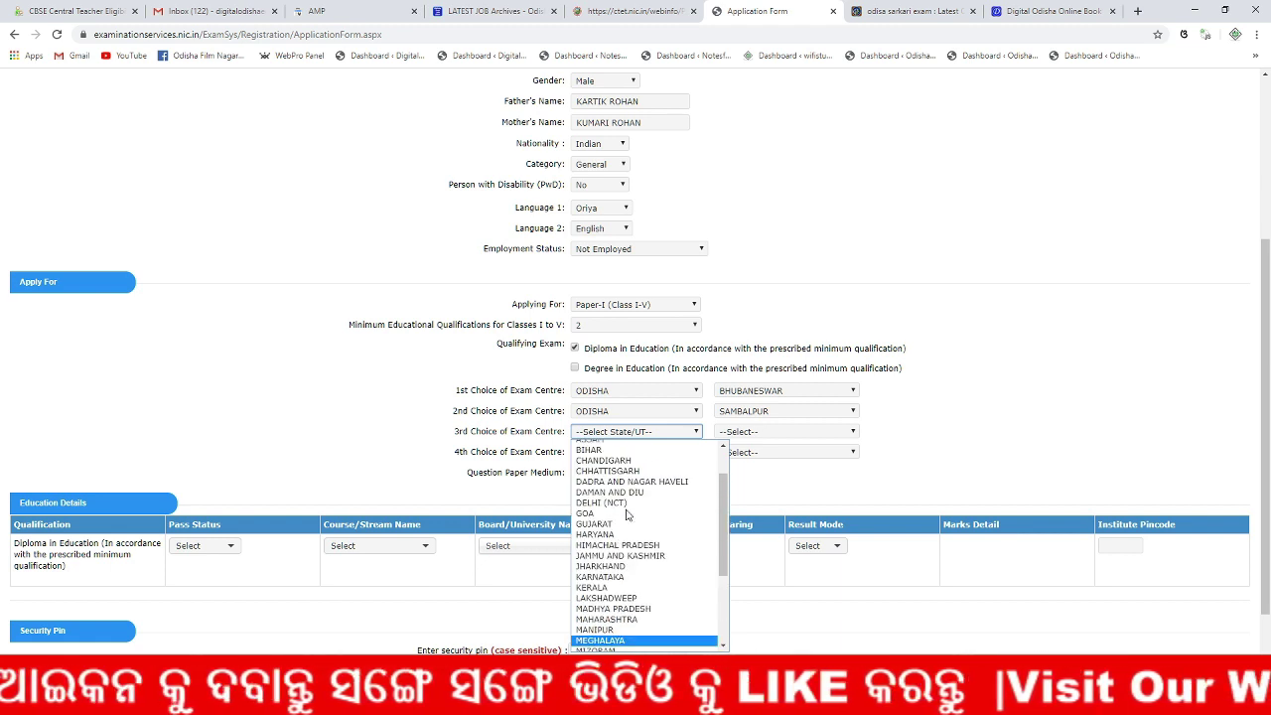
click(617, 473)
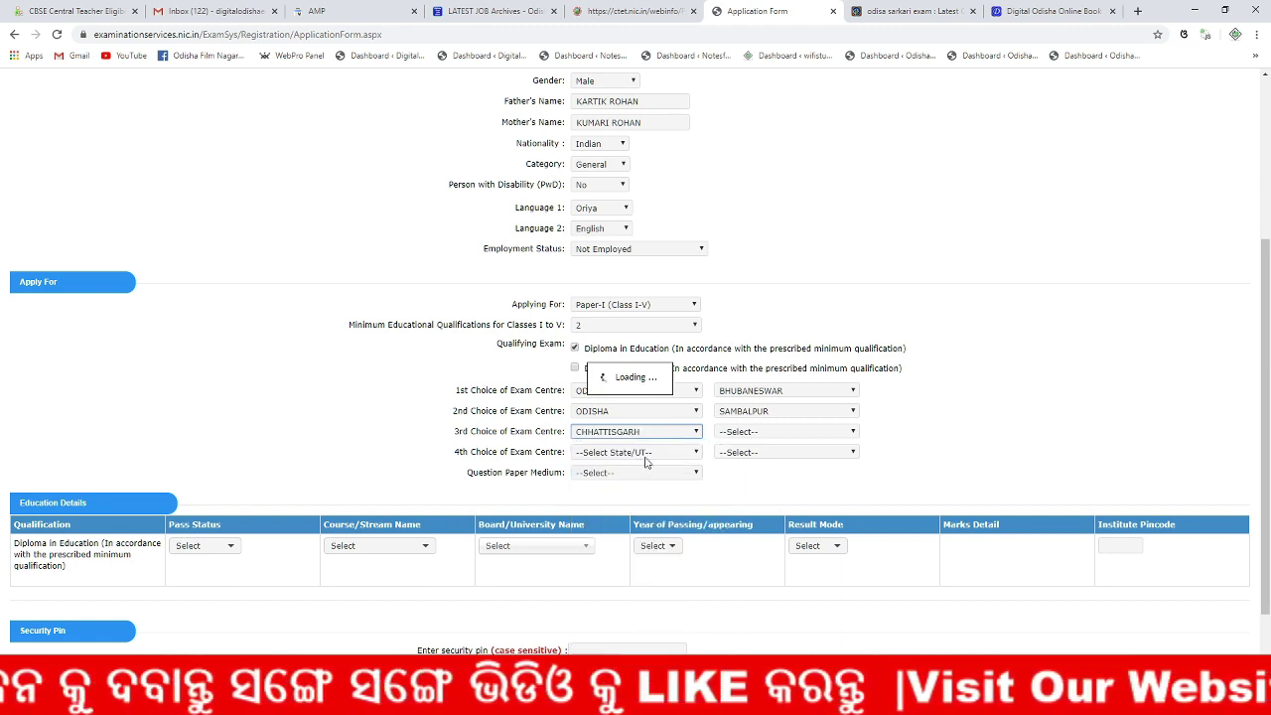
click(745, 437)
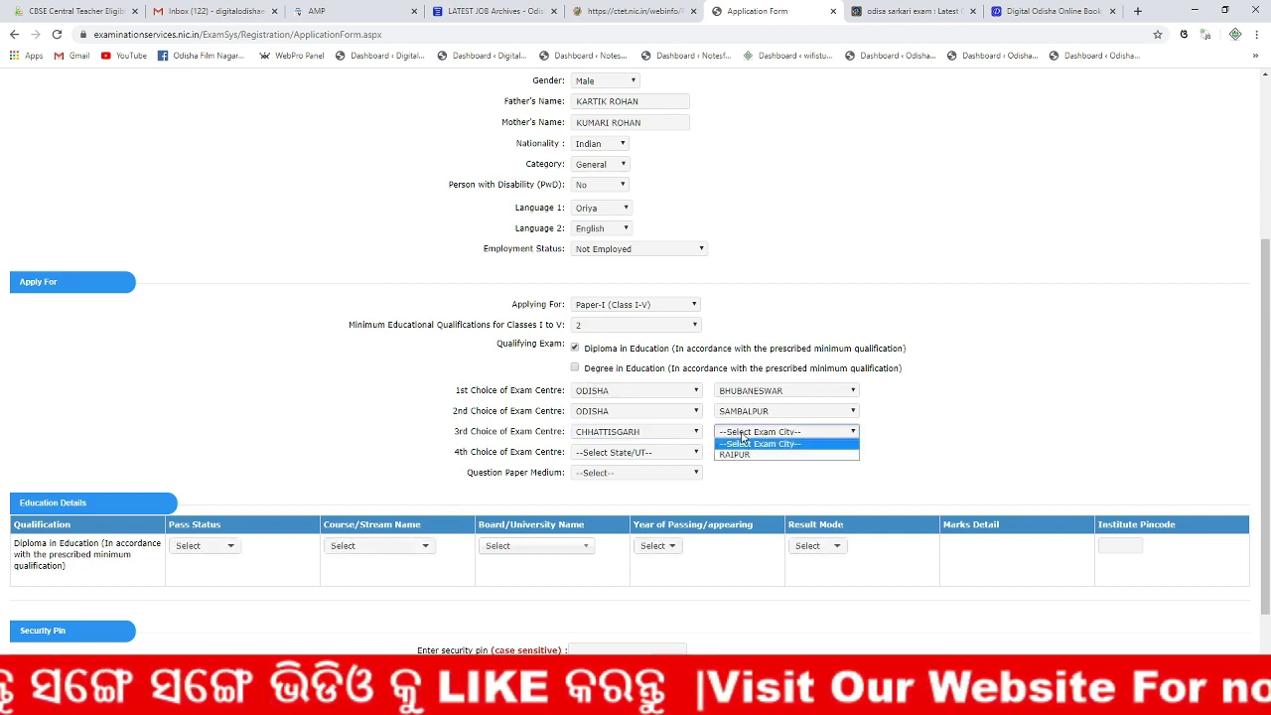
click(760, 455)
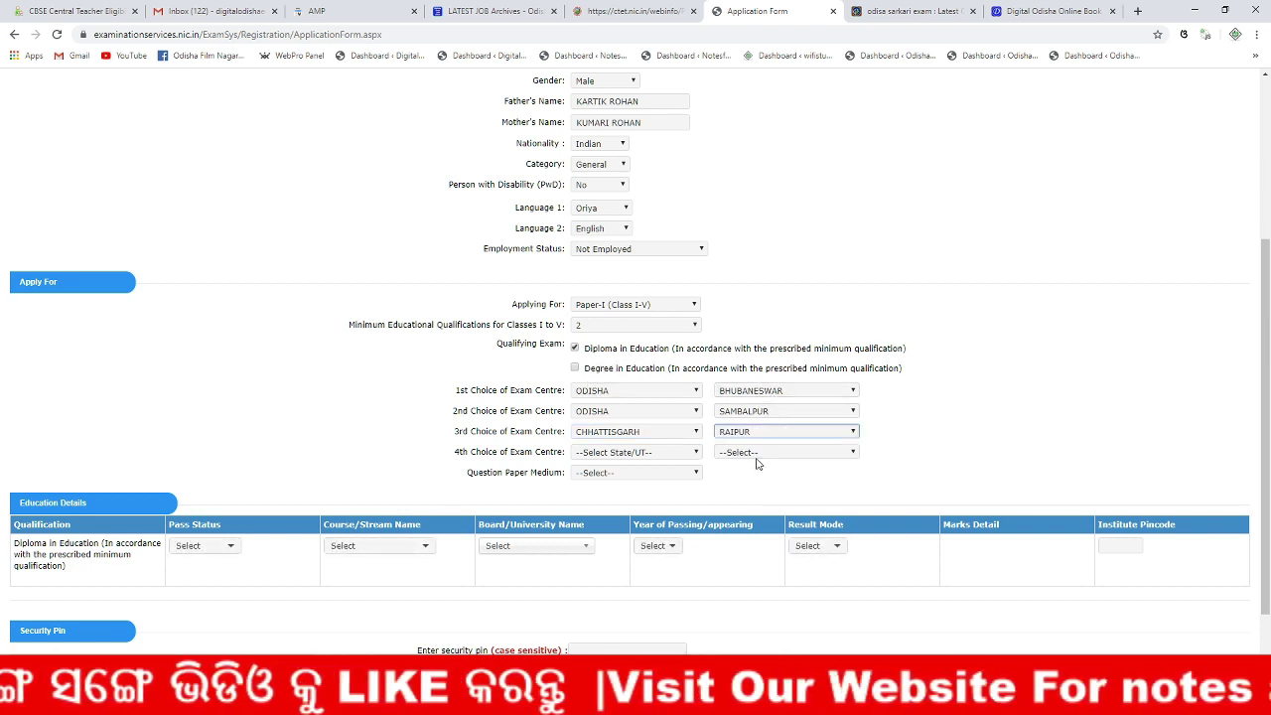
Step: Set the 4th exam centre choice to WEST BENGAL / KOLKATA
click(589, 454)
scroll(593, 489, down, 5)
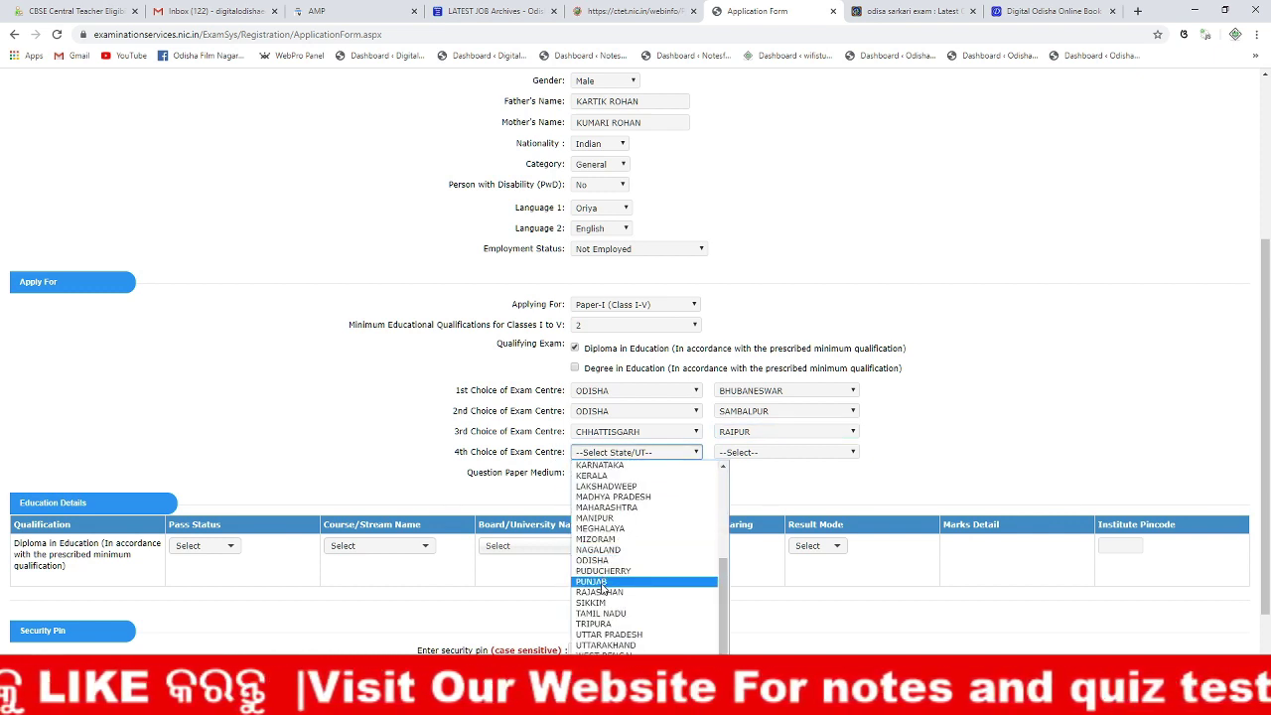
scroll(606, 596, up, 3)
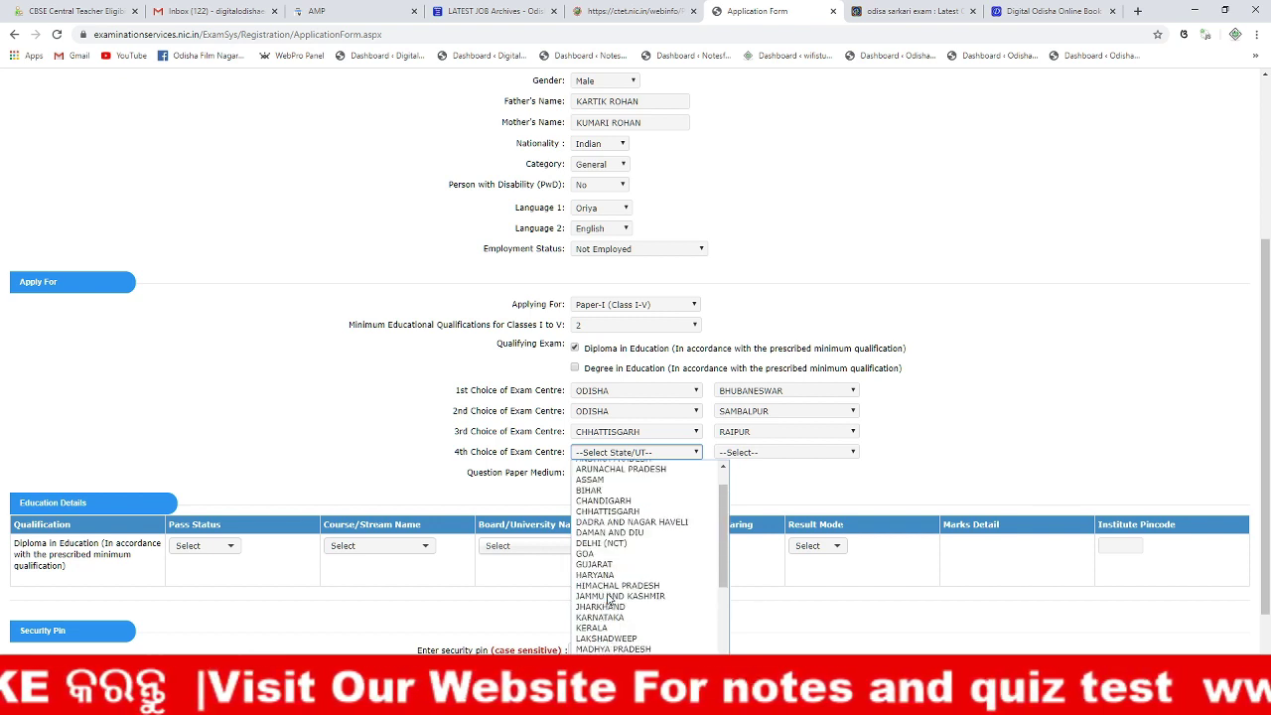
scroll(606, 596, down, 3)
click(603, 656)
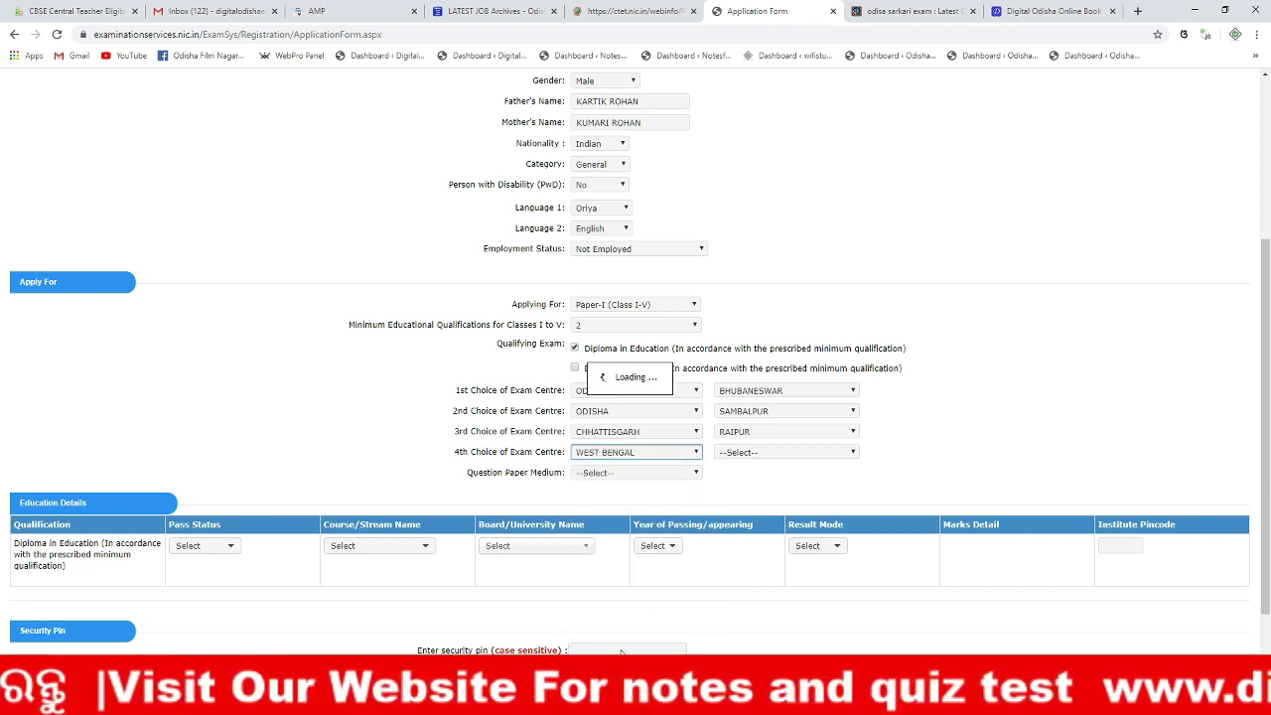
click(759, 456)
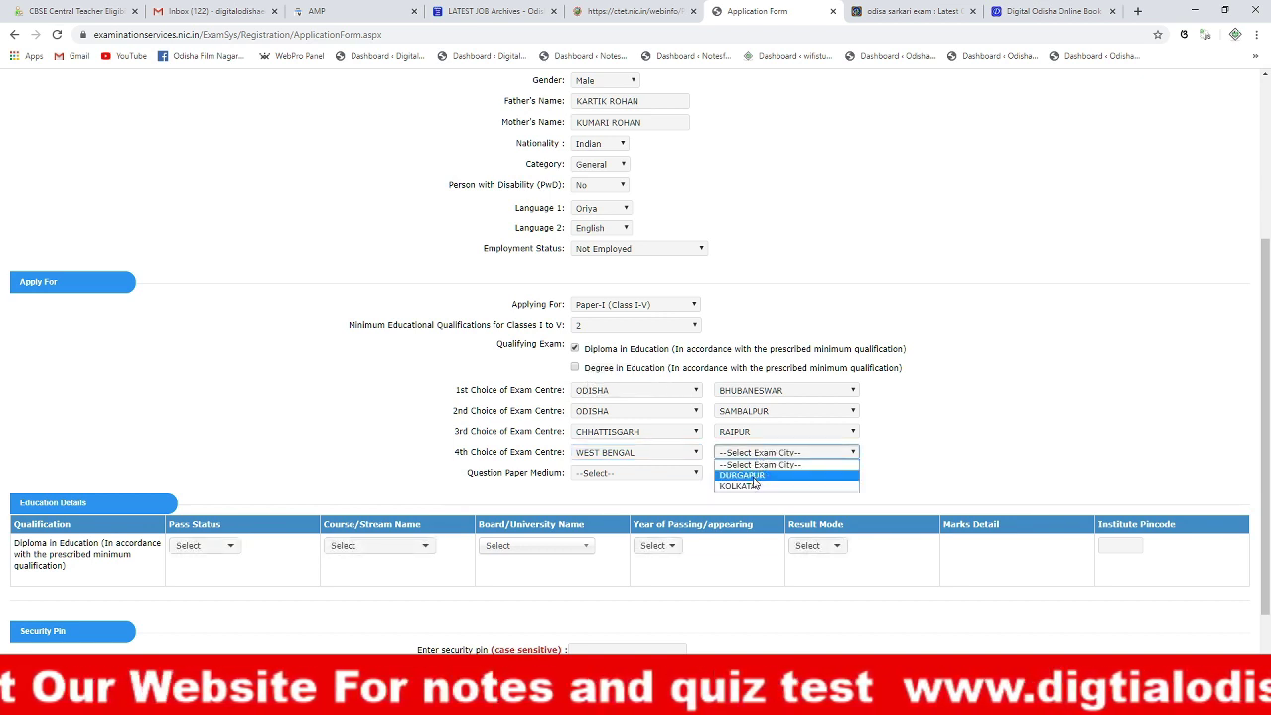
click(747, 486)
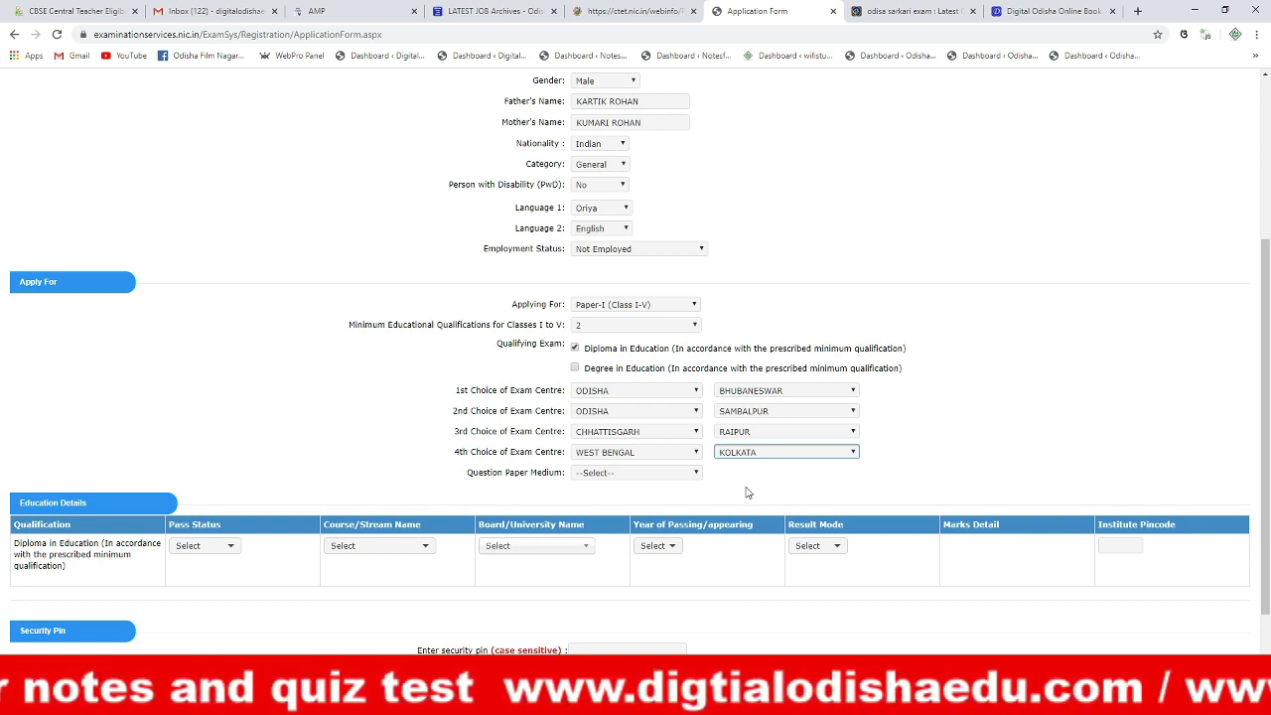
click(648, 473)
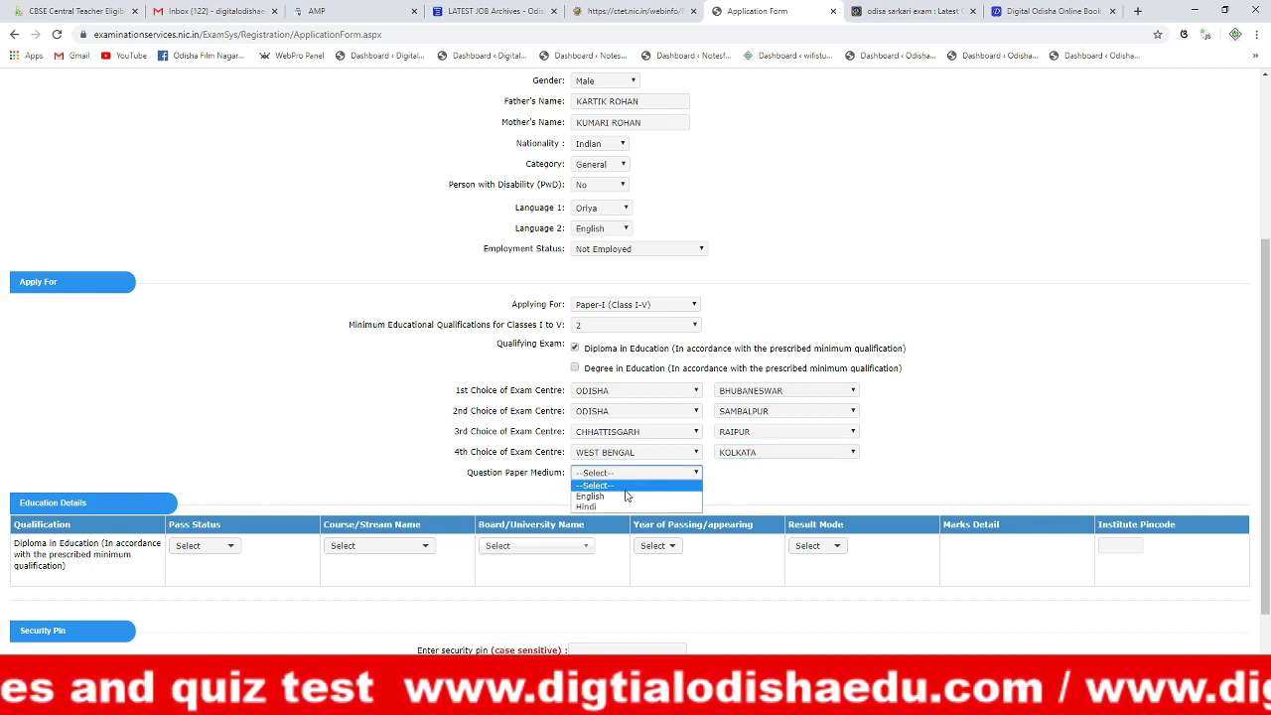
Step: Choose English paper medium; mark the diploma Passed in Education/Elementry Education etc
click(604, 497)
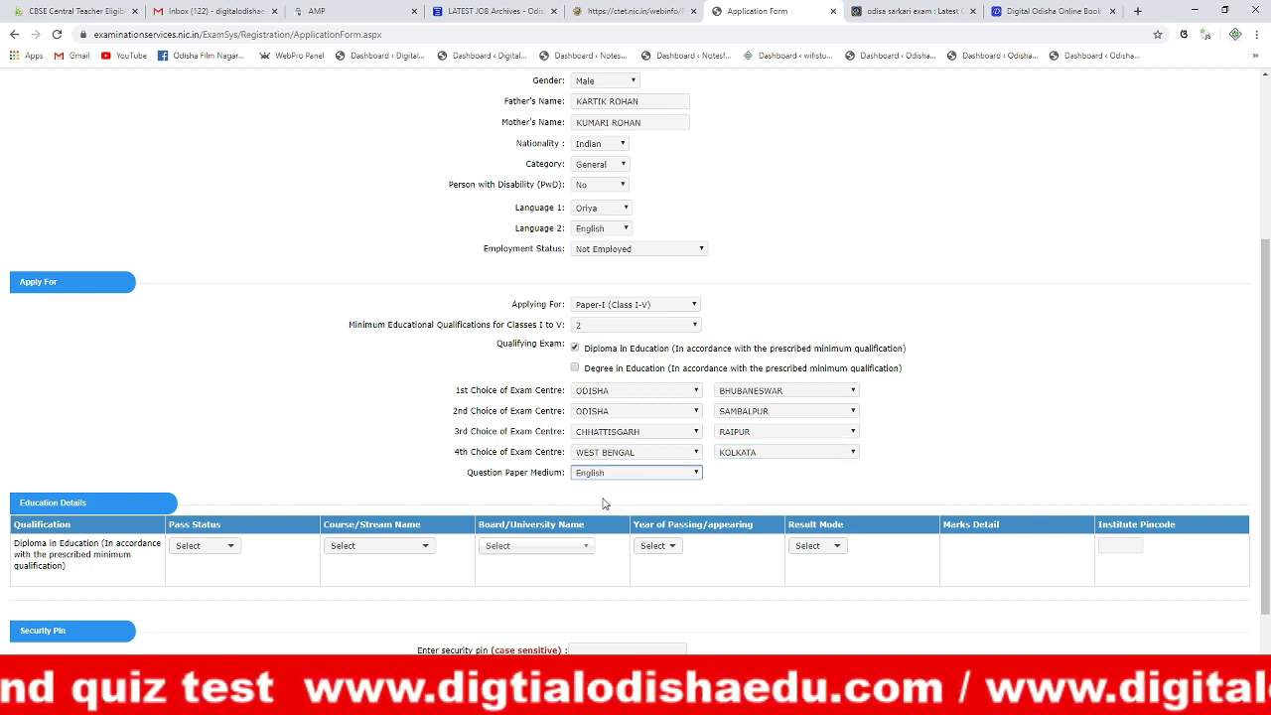
scroll(562, 492, down, 2)
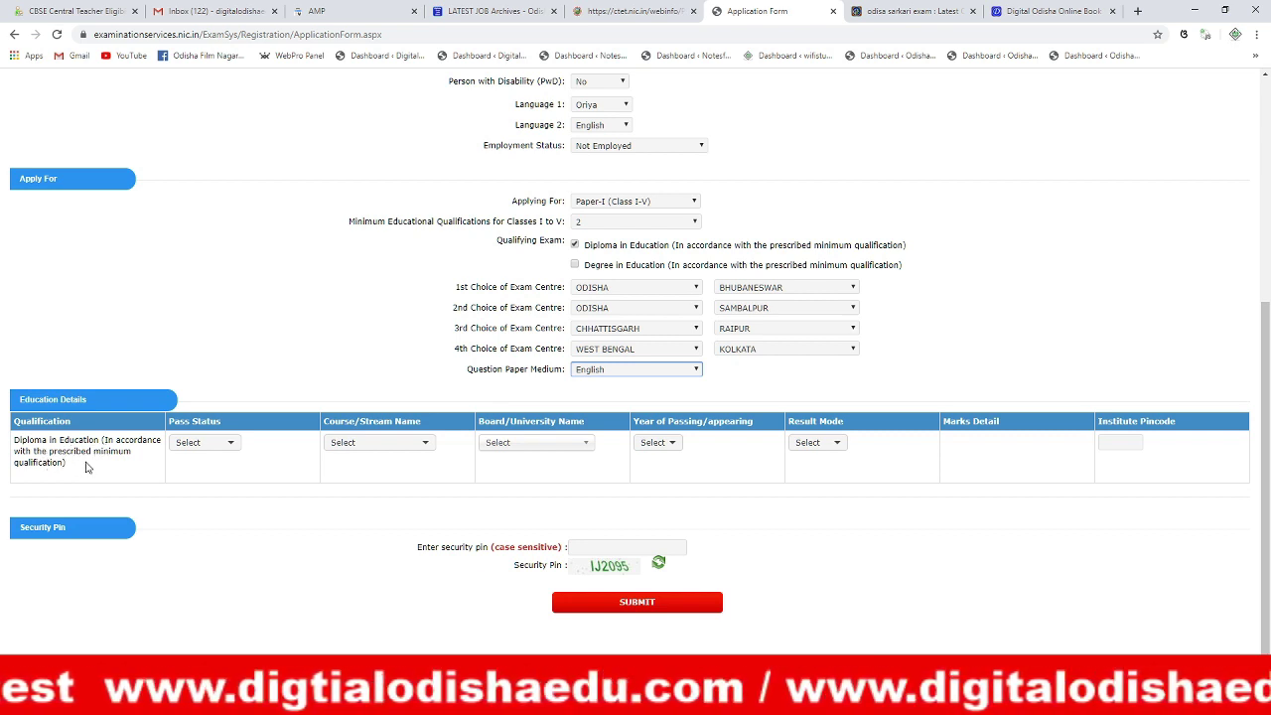
click(209, 444)
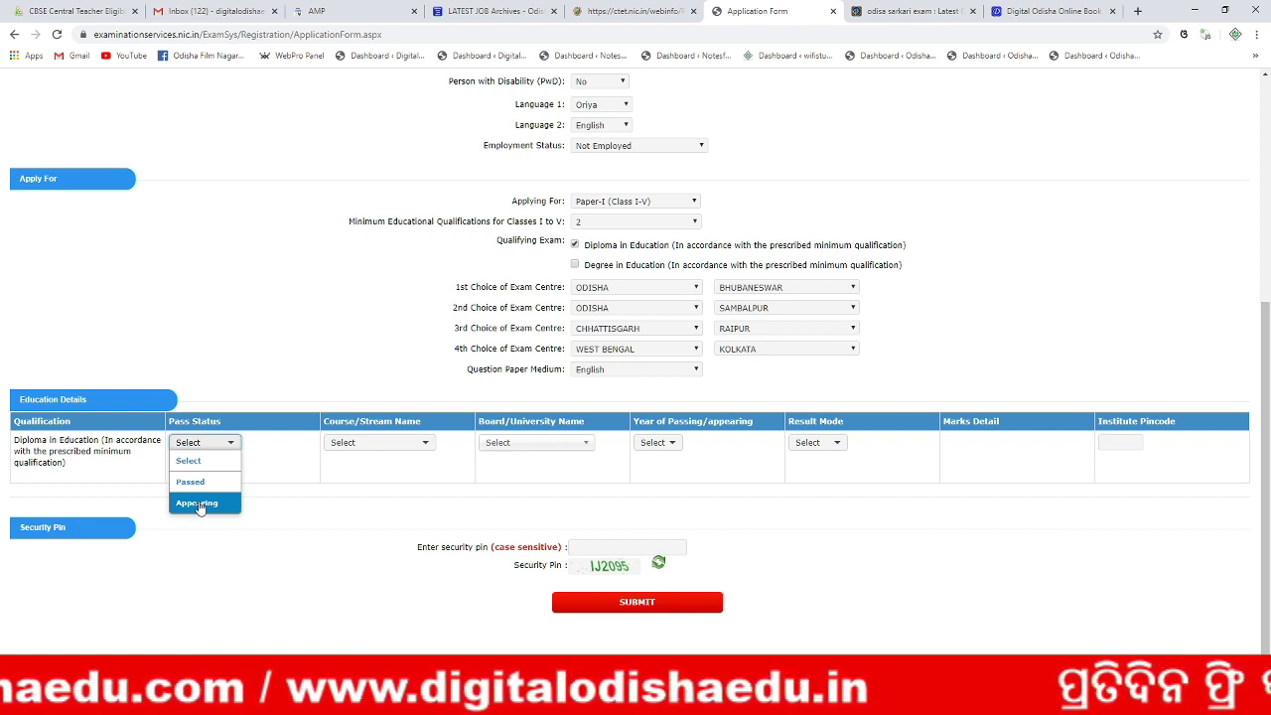
click(195, 482)
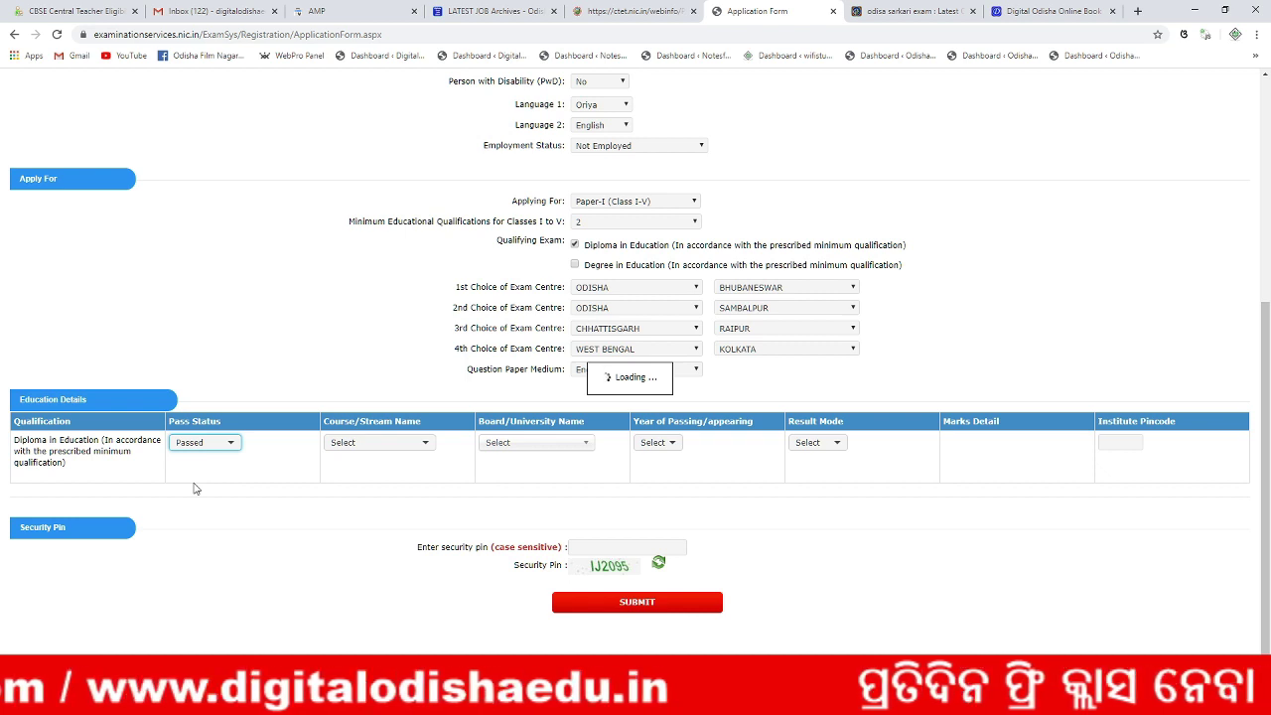
click(362, 447)
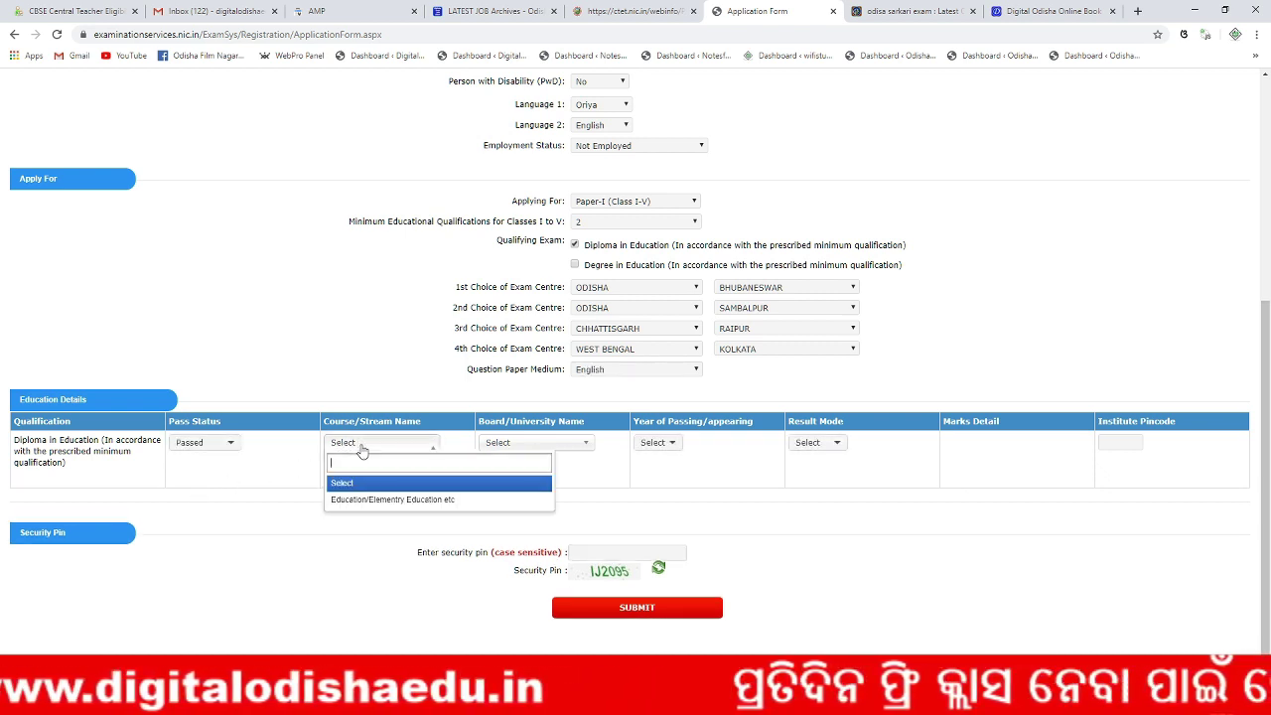
click(387, 500)
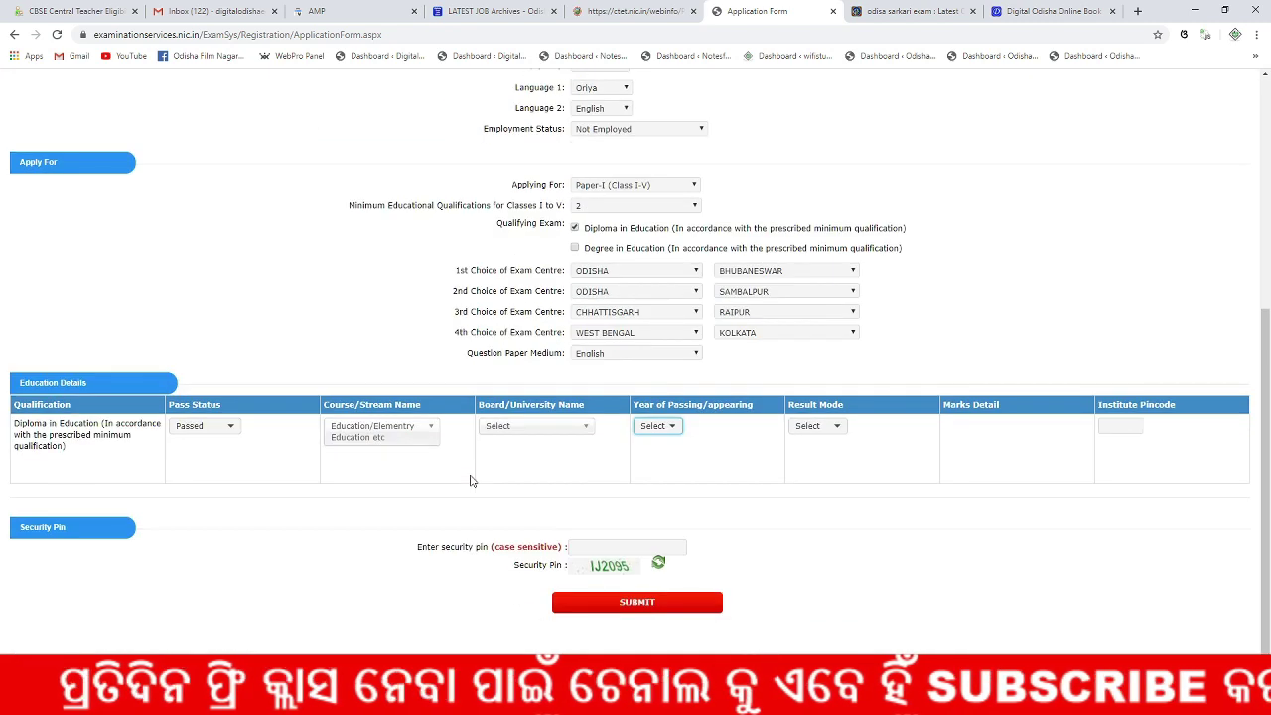
Step: Set the diploma's board/university to the G.J.C. College Mandya institute
click(563, 429)
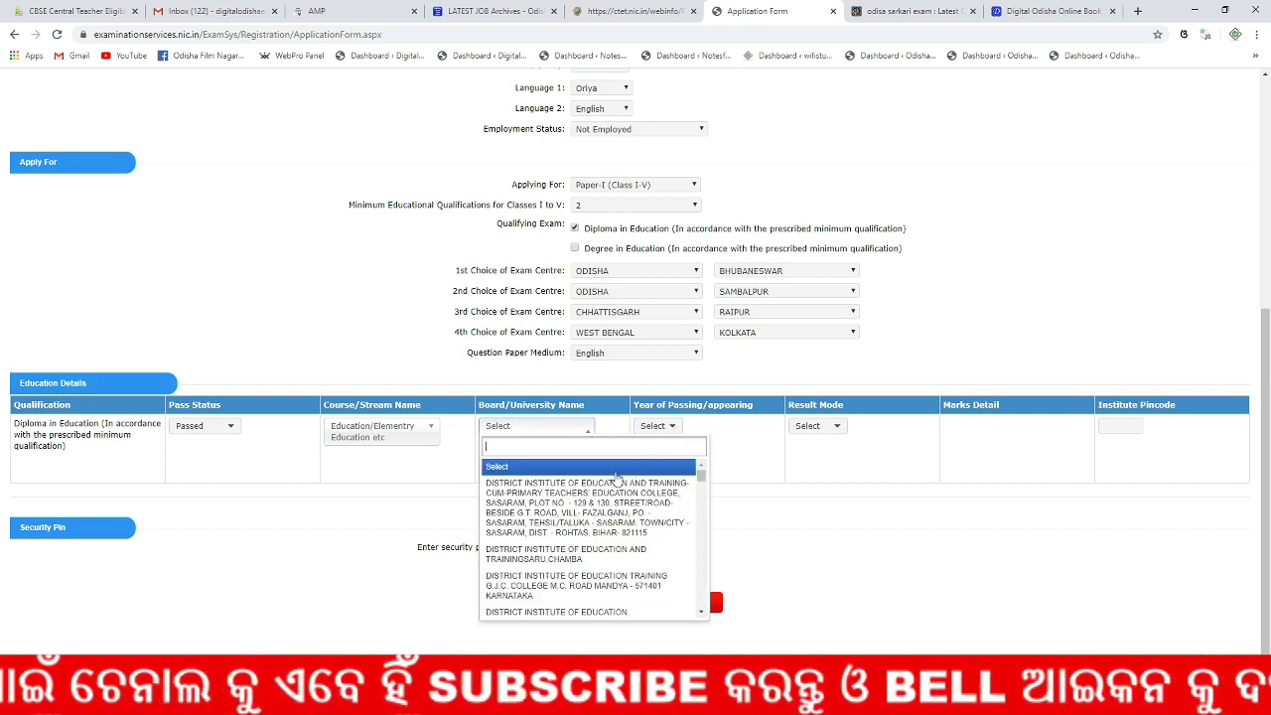
key(Tab)
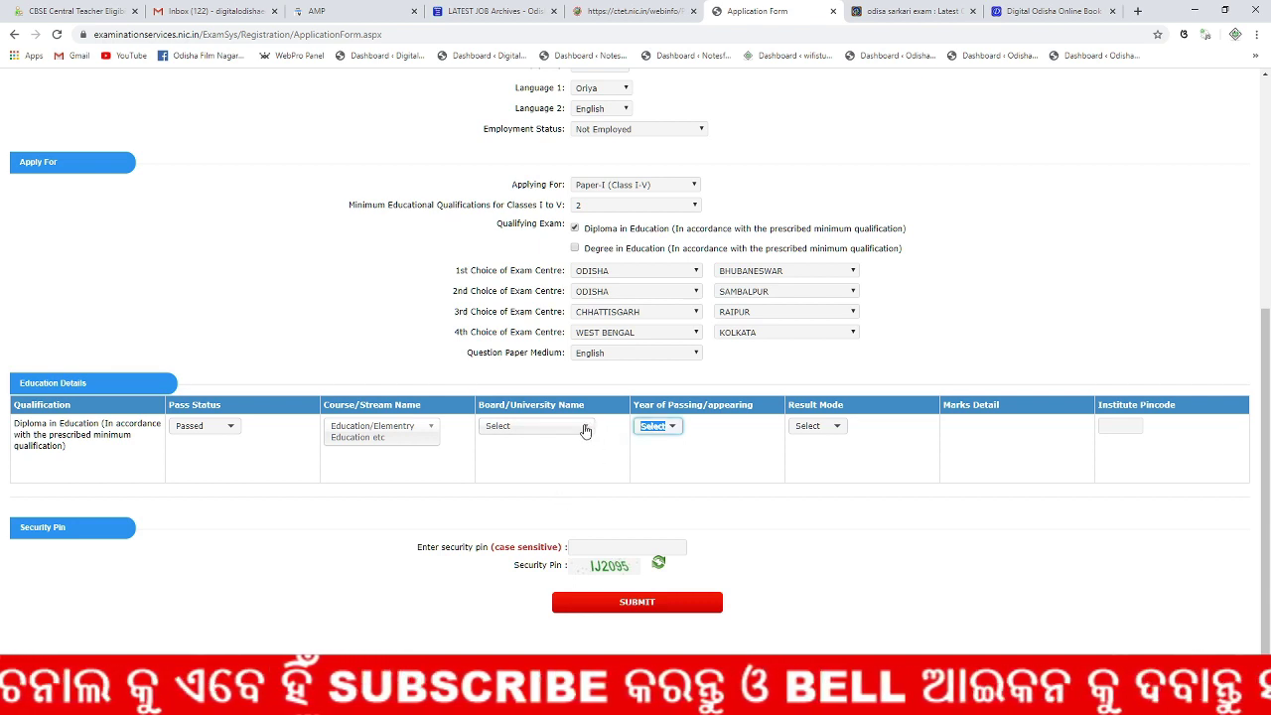
click(585, 430)
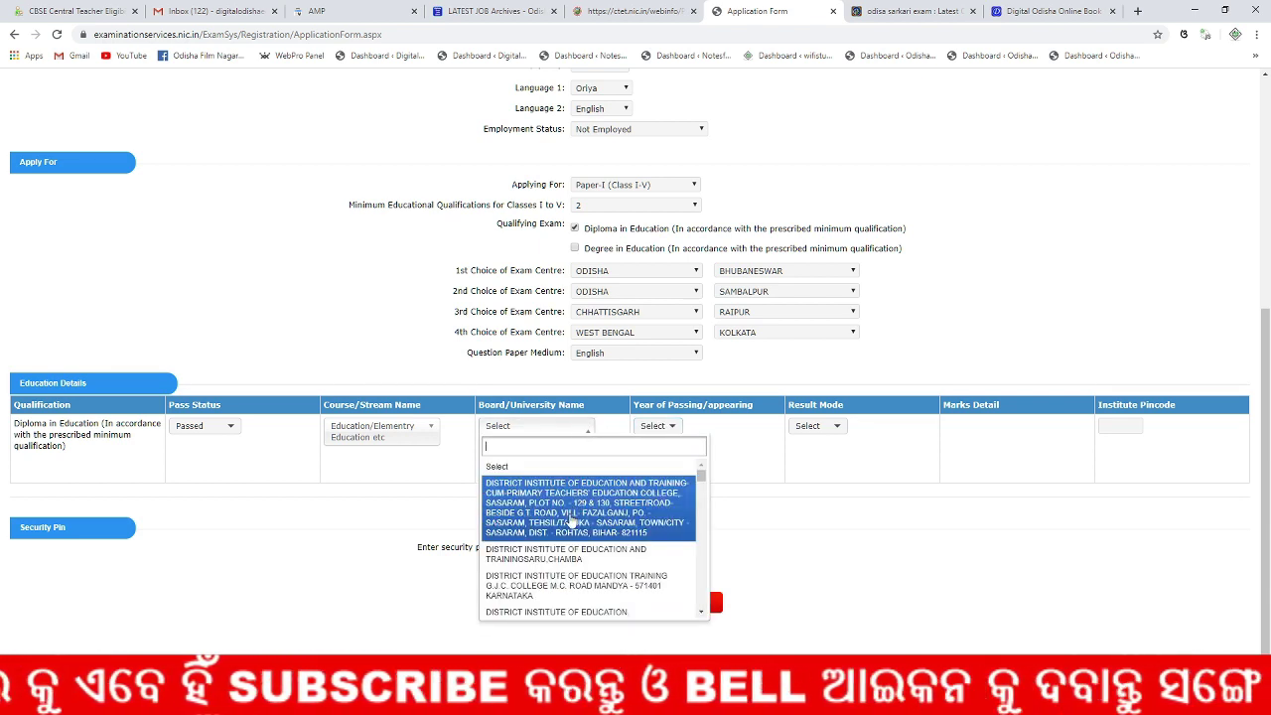
scroll(572, 521, down, 1)
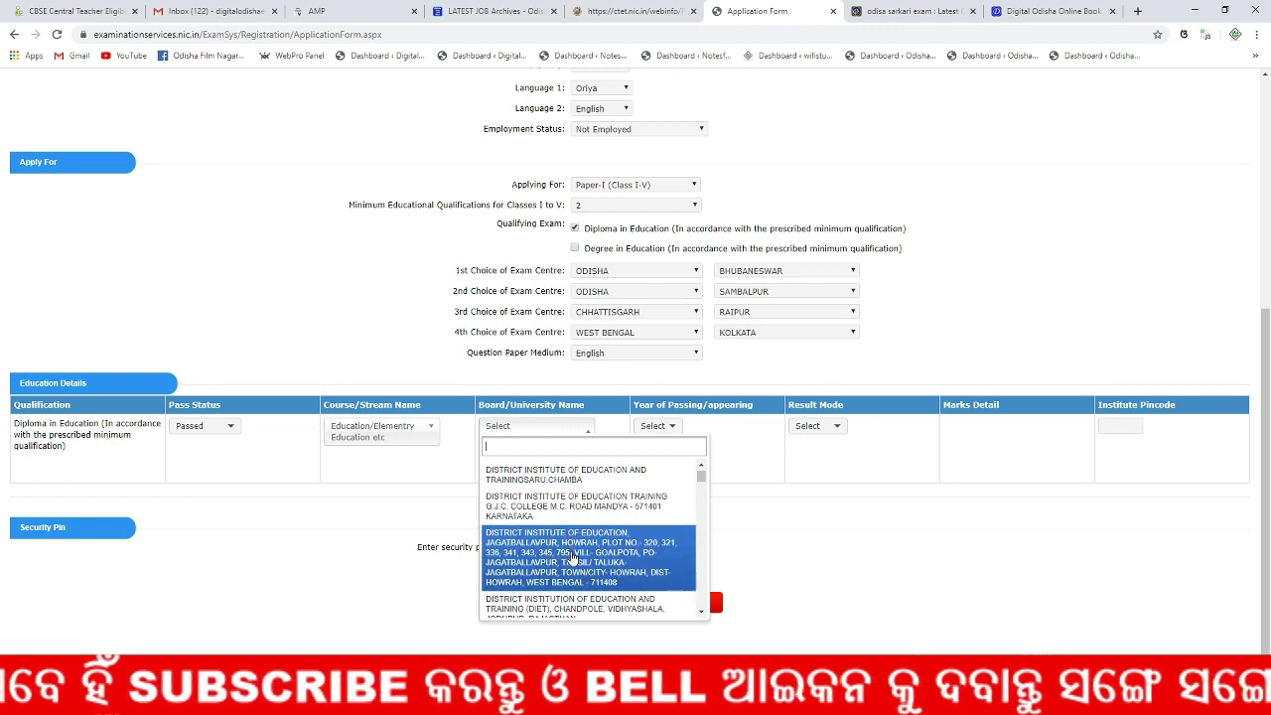
click(572, 511)
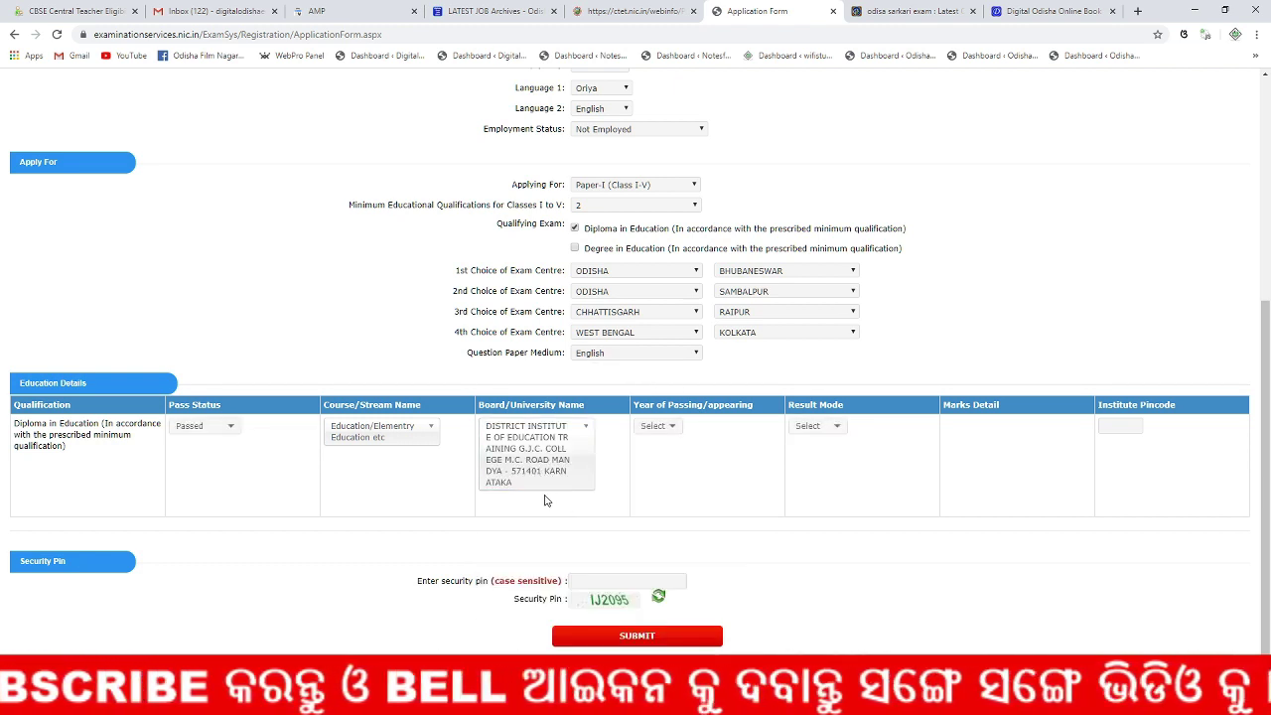
Step: Set the diploma's year of passing to 2017 and result mode to Percentage
click(656, 426)
scroll(652, 517, down, 1)
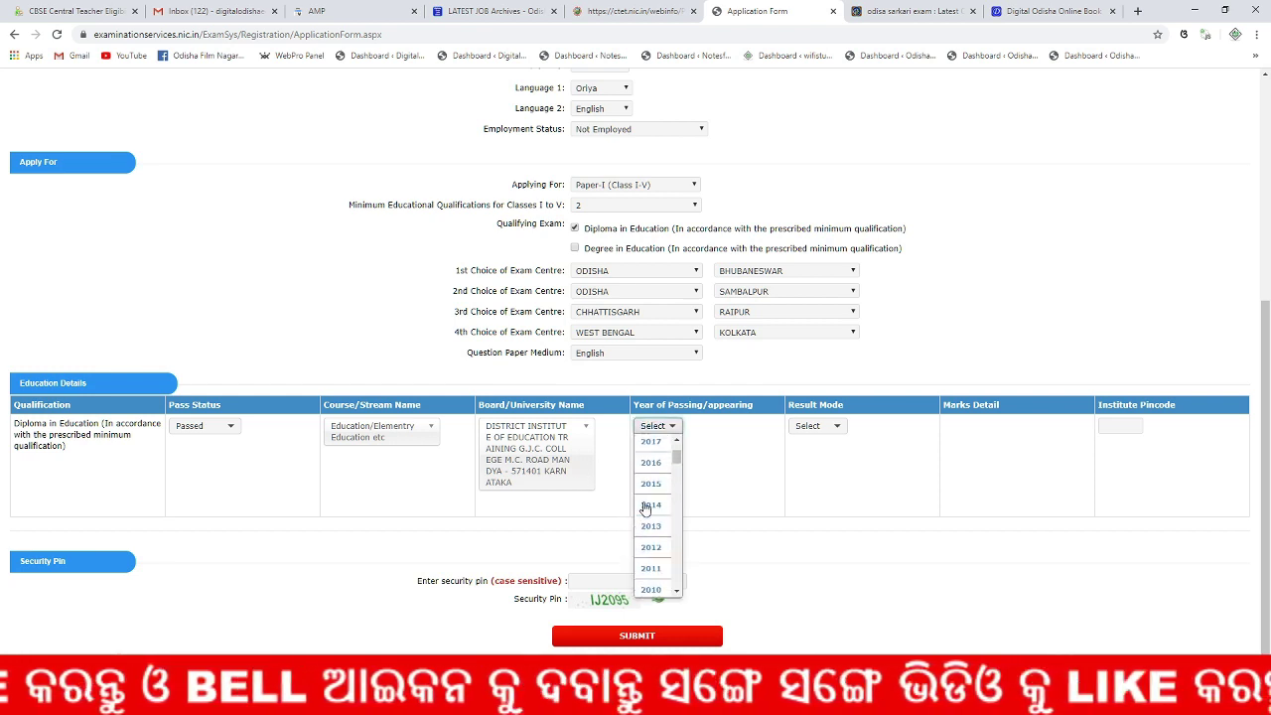
click(652, 446)
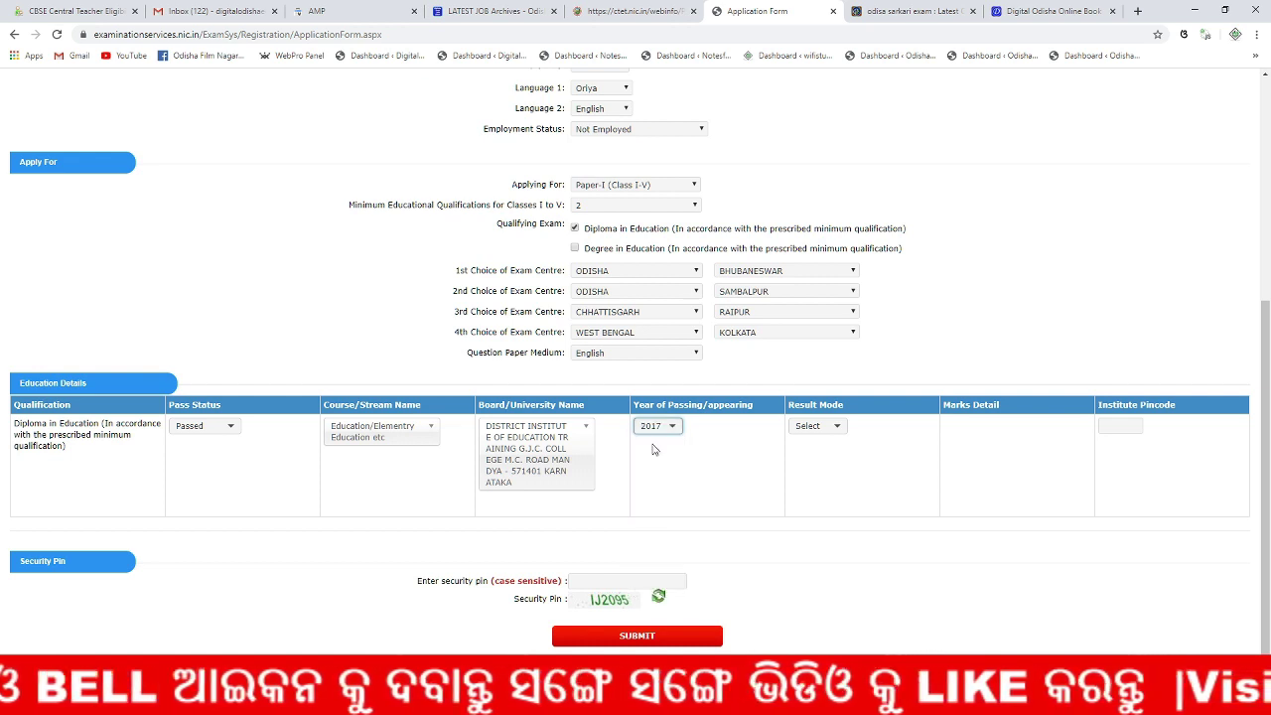
click(814, 427)
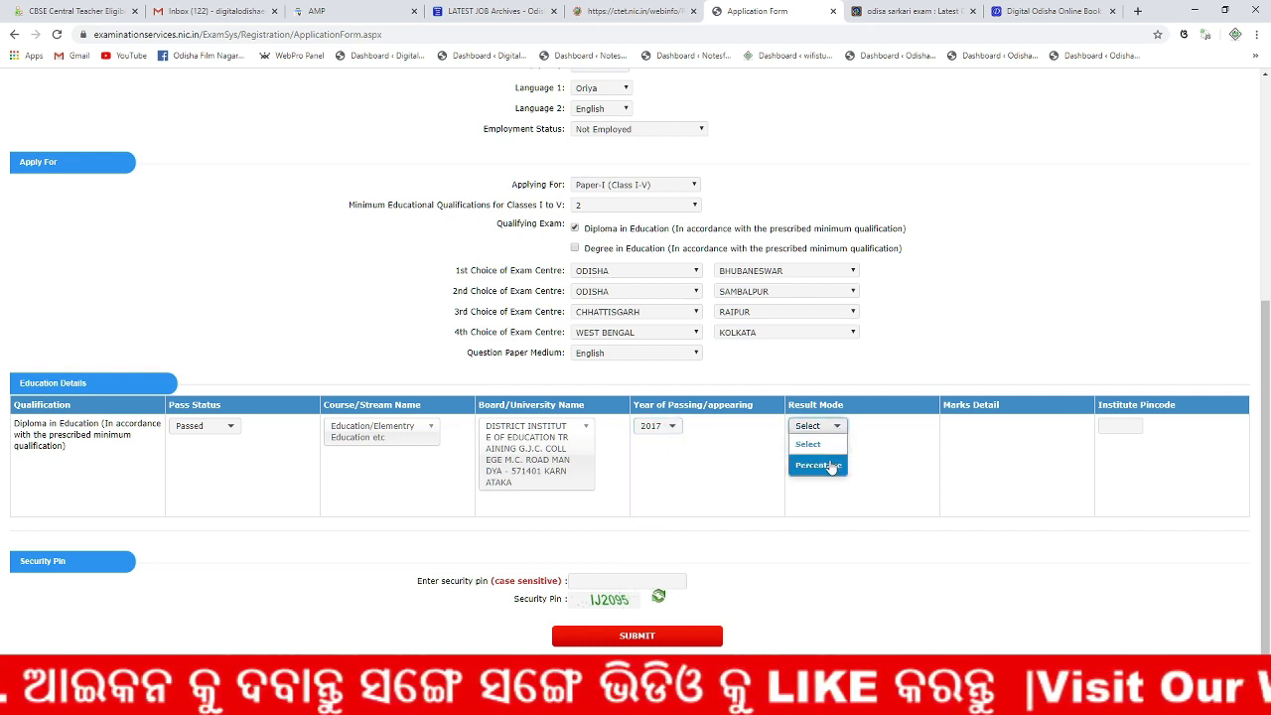
click(830, 466)
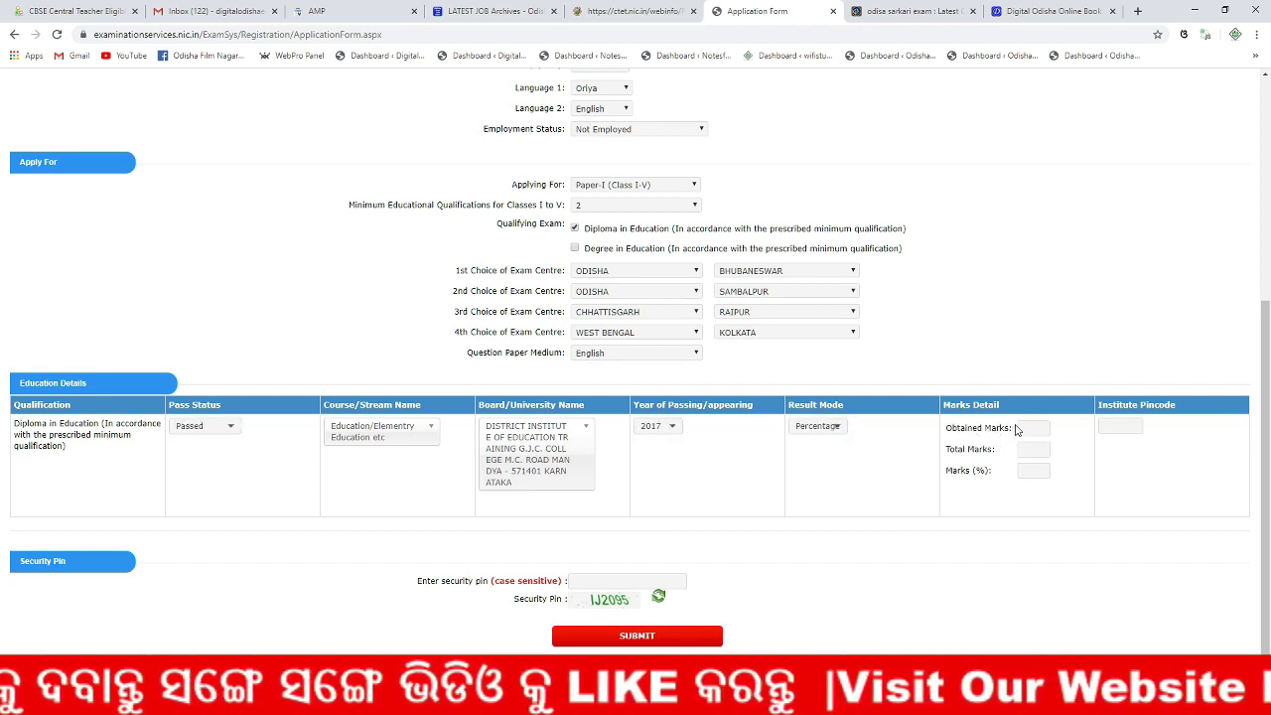
Step: Enter diploma marks 398 of 600 (66.33%) and institute pincode 751009
click(1023, 428)
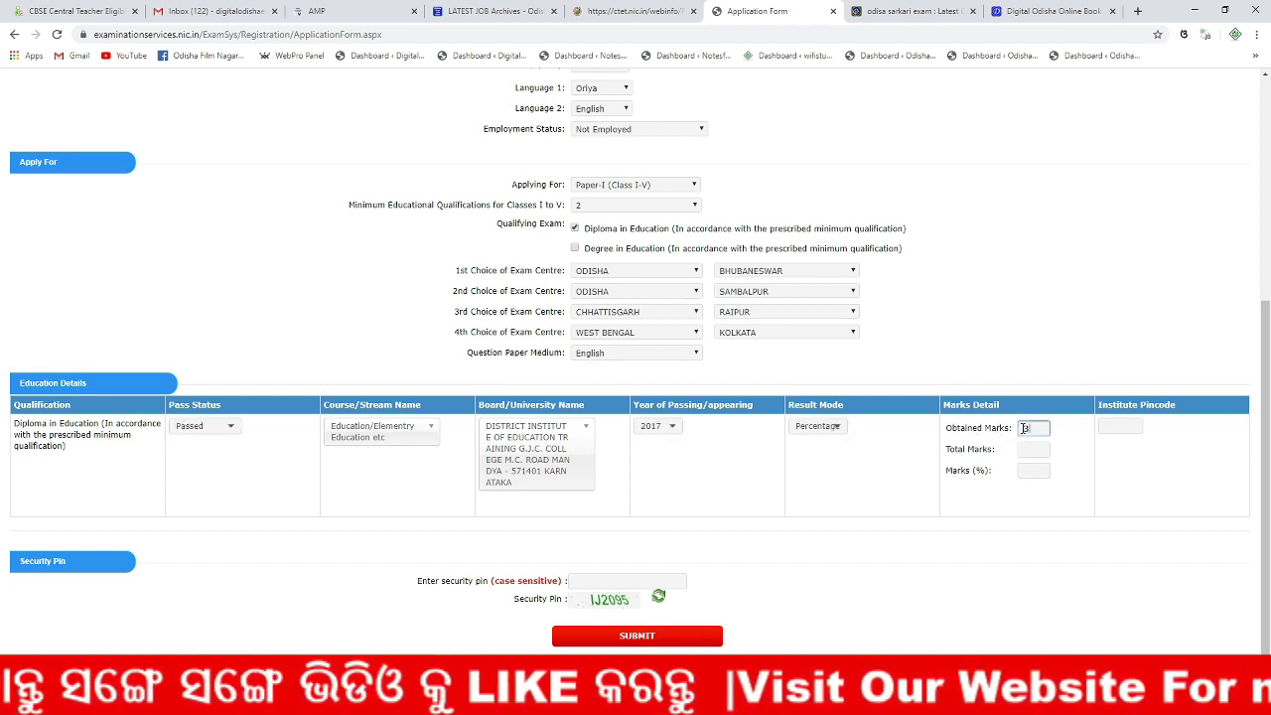
click(1041, 449)
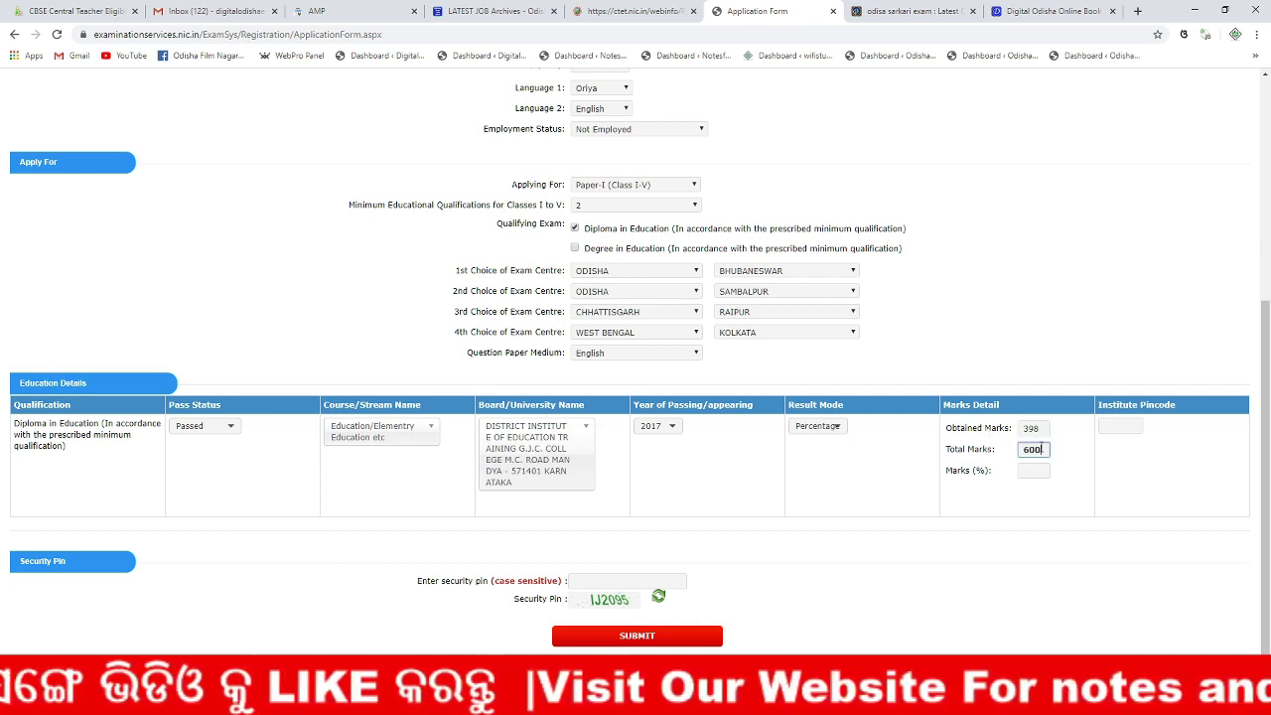
click(1031, 470)
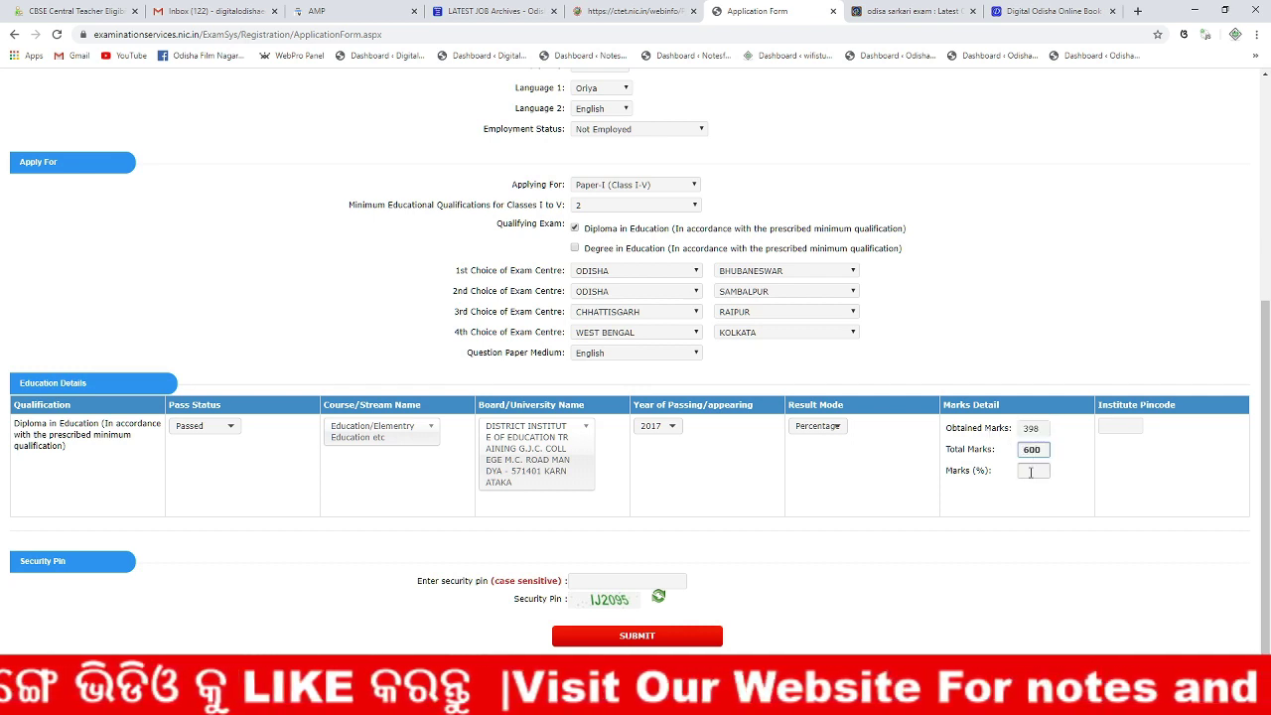
click(1118, 427)
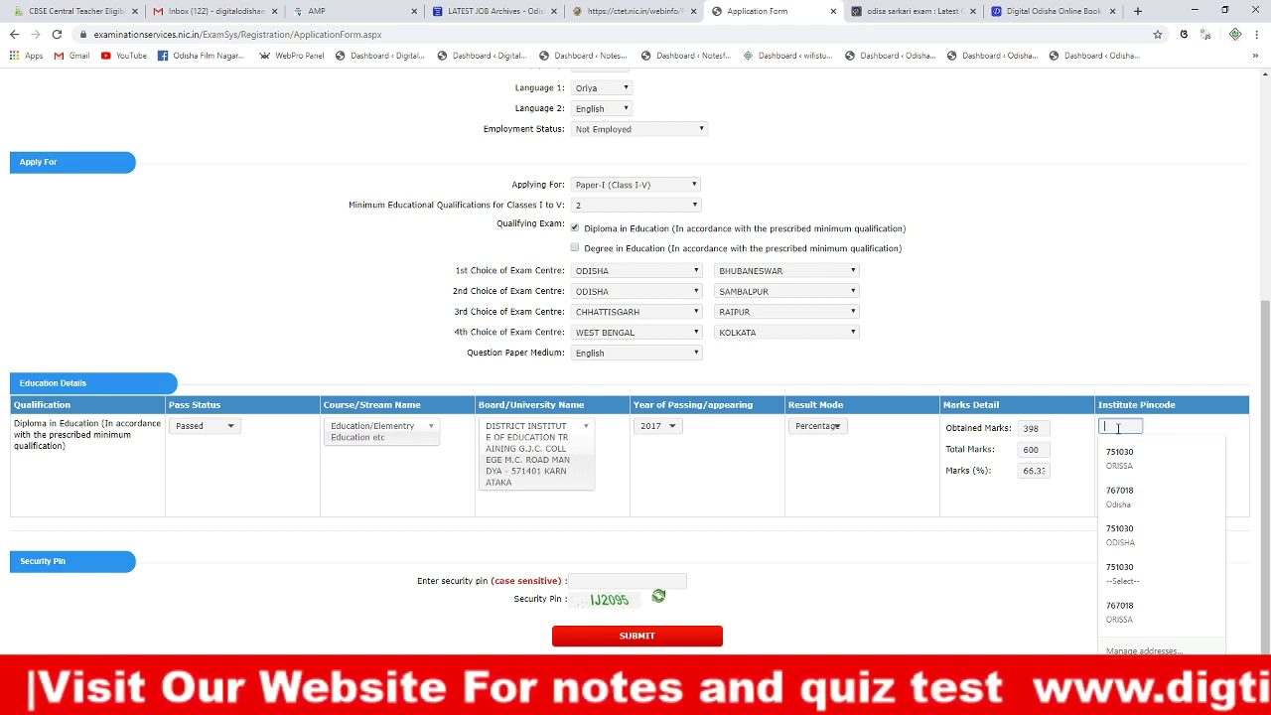
text(7510)
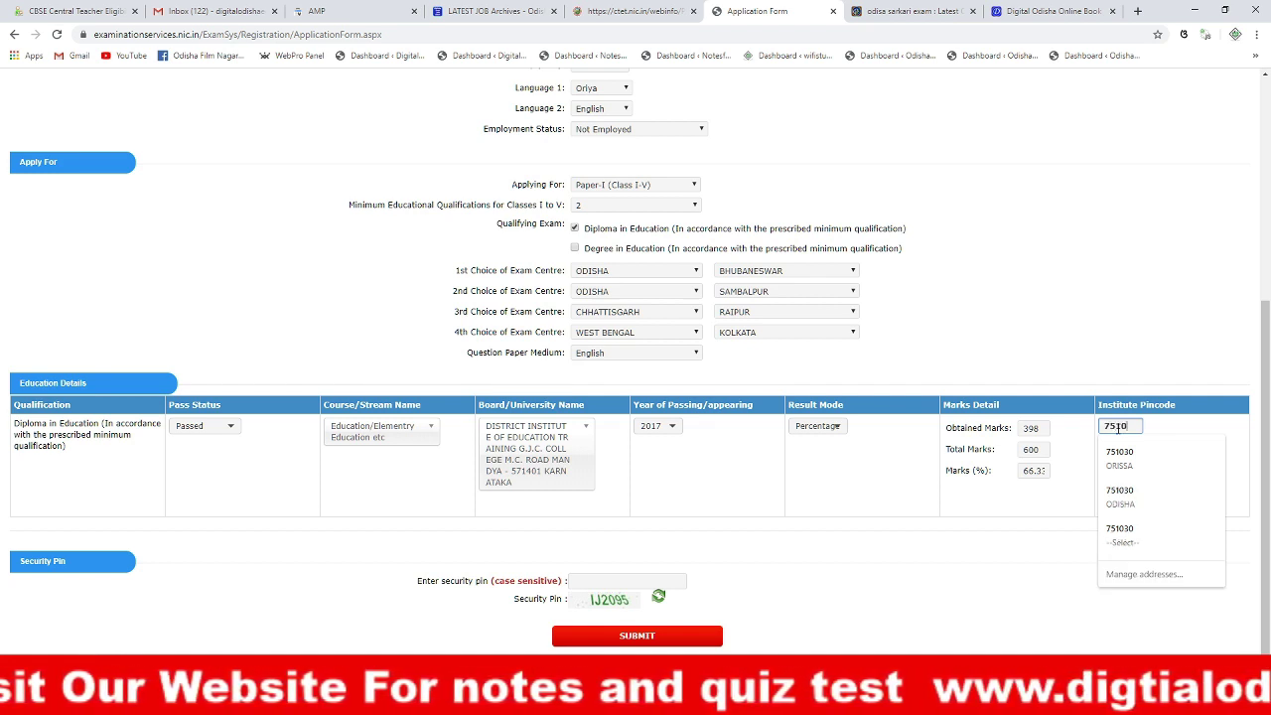
text(09)
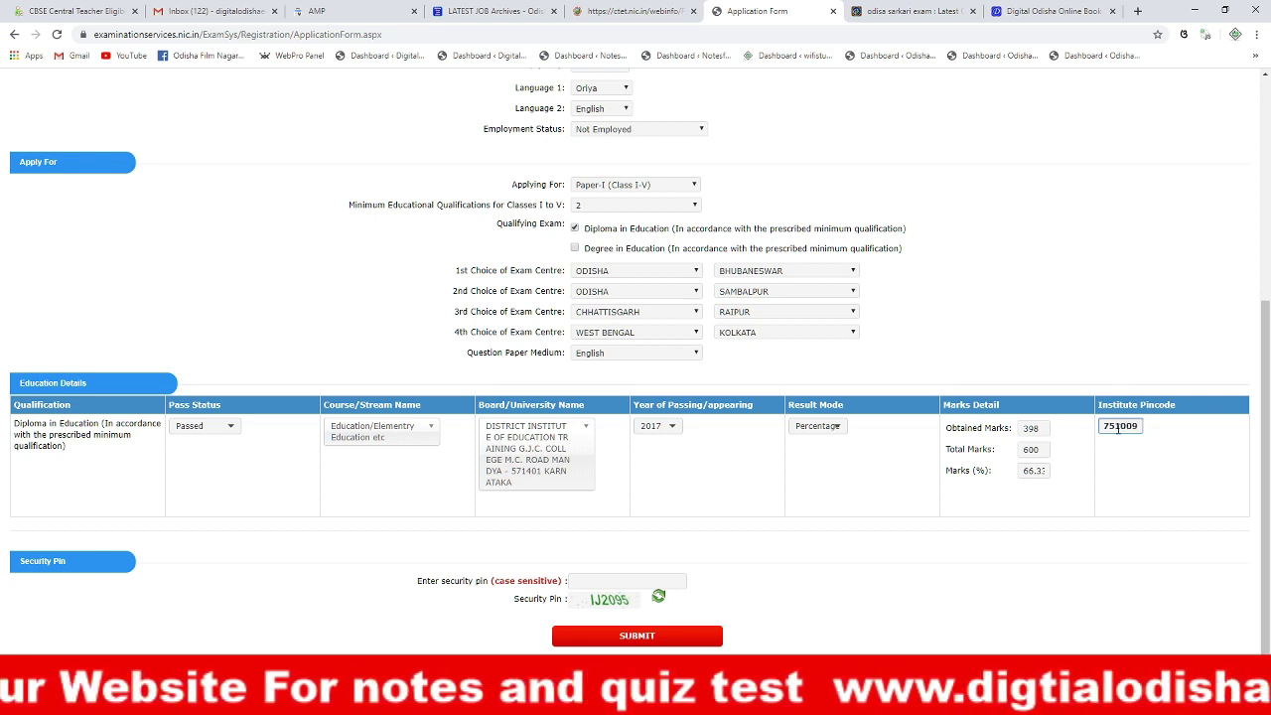
Step: Enter the displayed security pin and submit the form for review
click(592, 581)
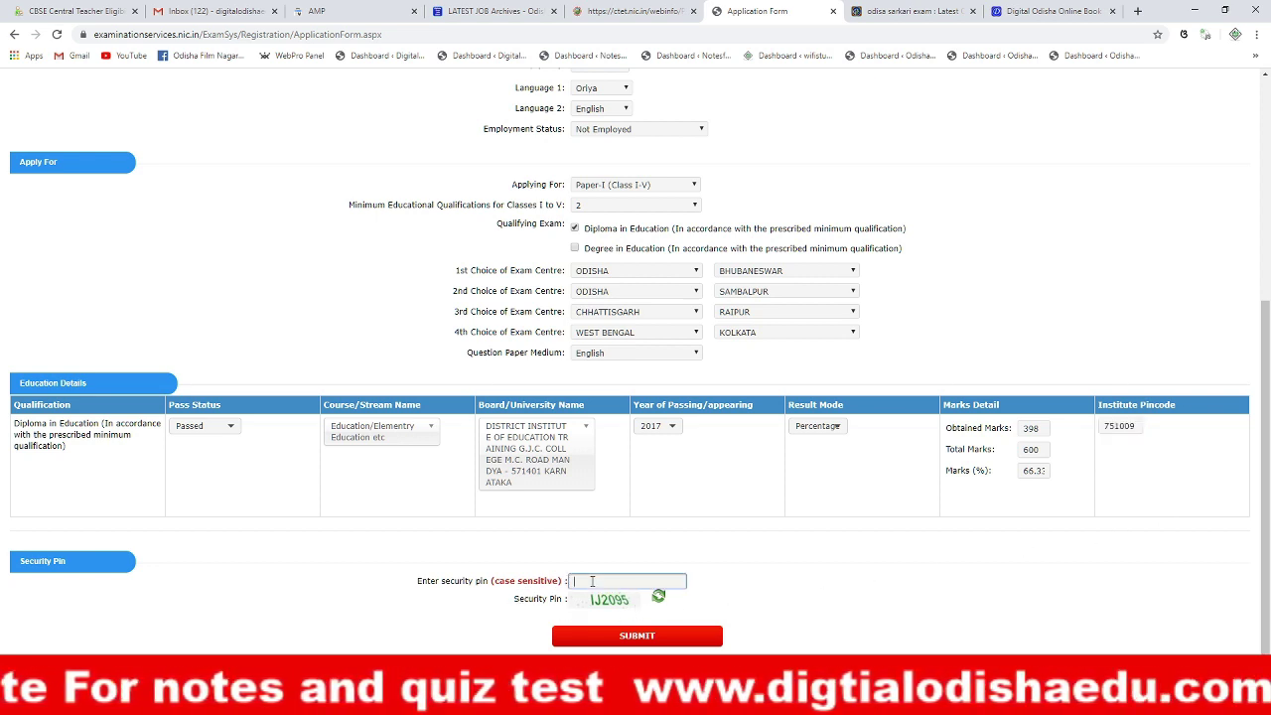
text(IJ2)
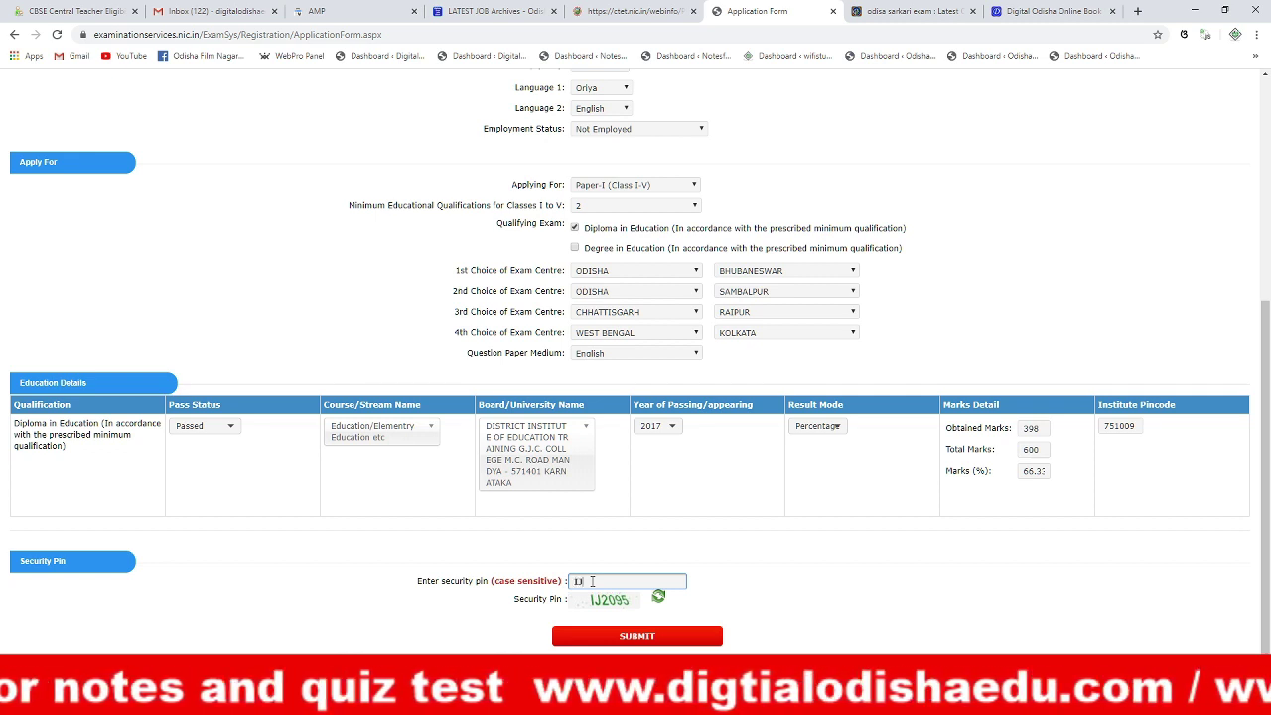
text(095)
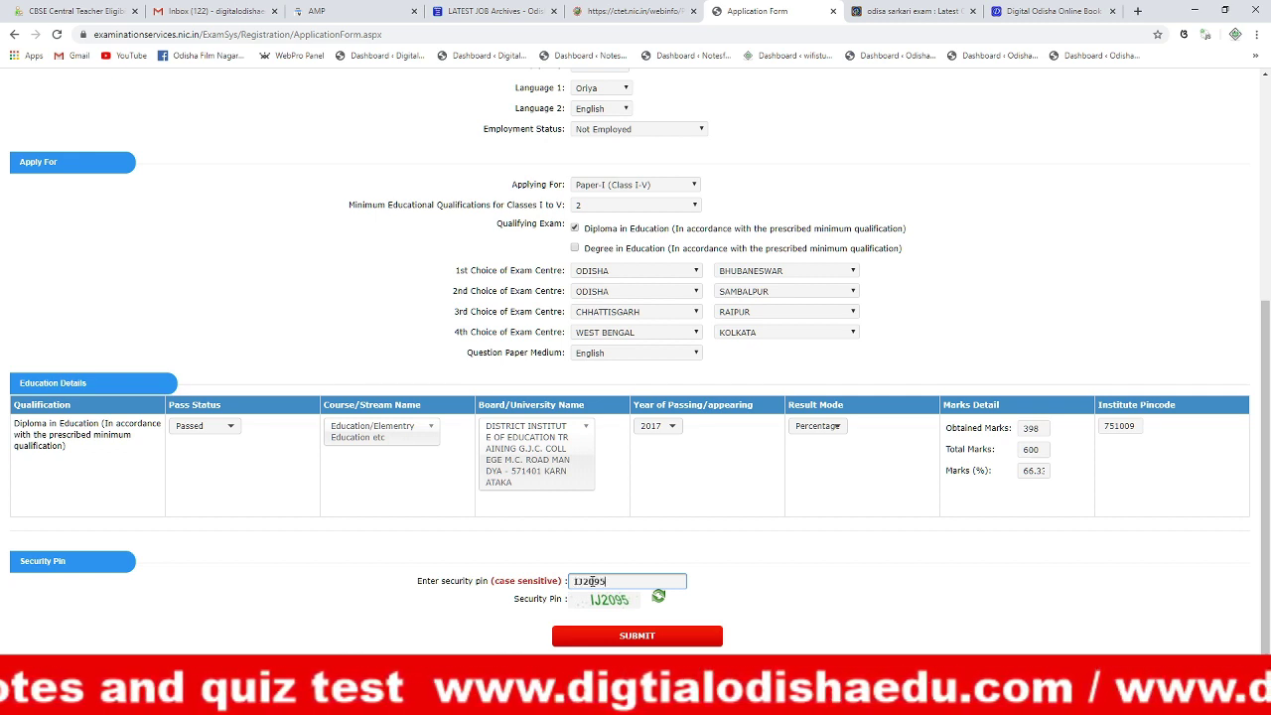
click(639, 634)
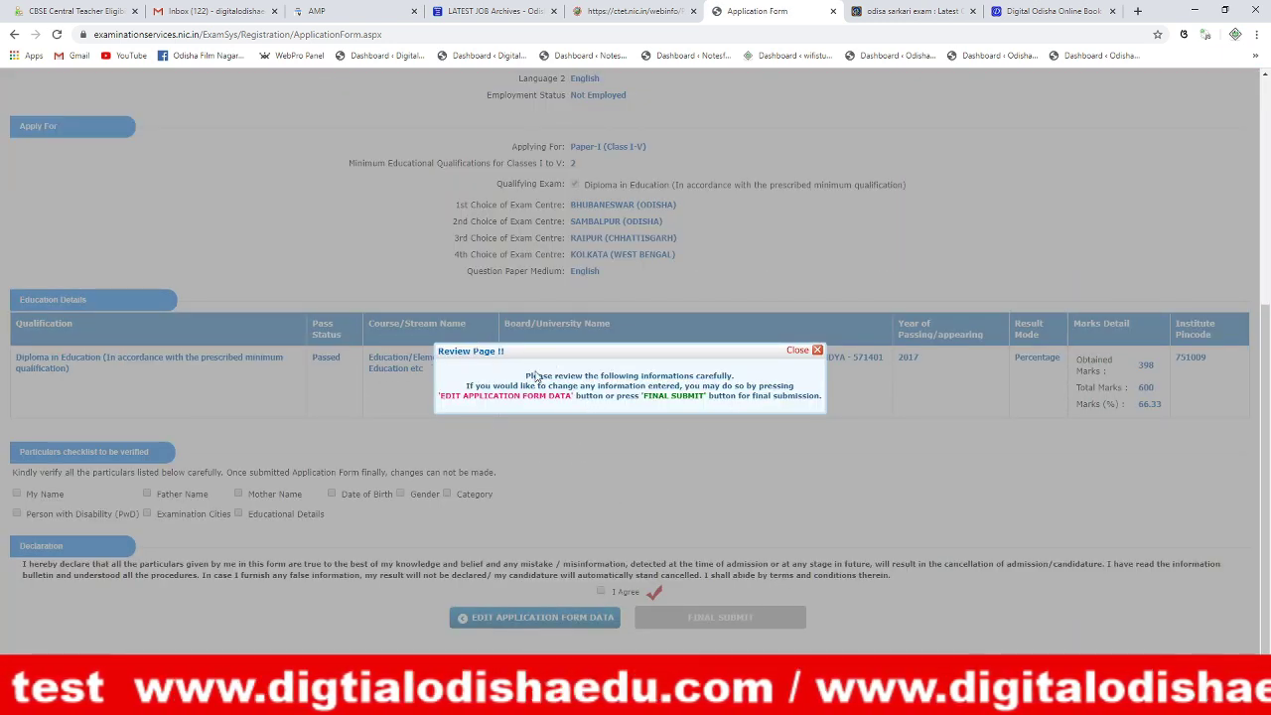
Step: Dismiss the review notice and tick all nine verification checklist boxes
click(796, 352)
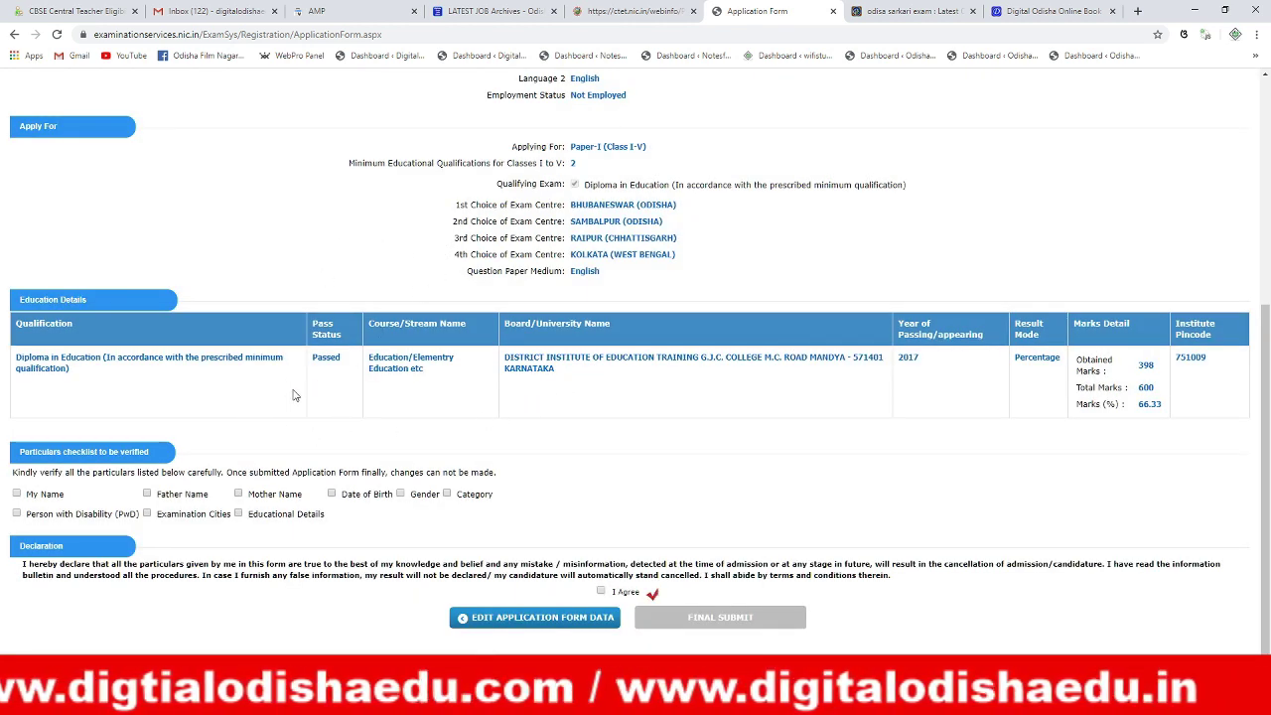
click(18, 493)
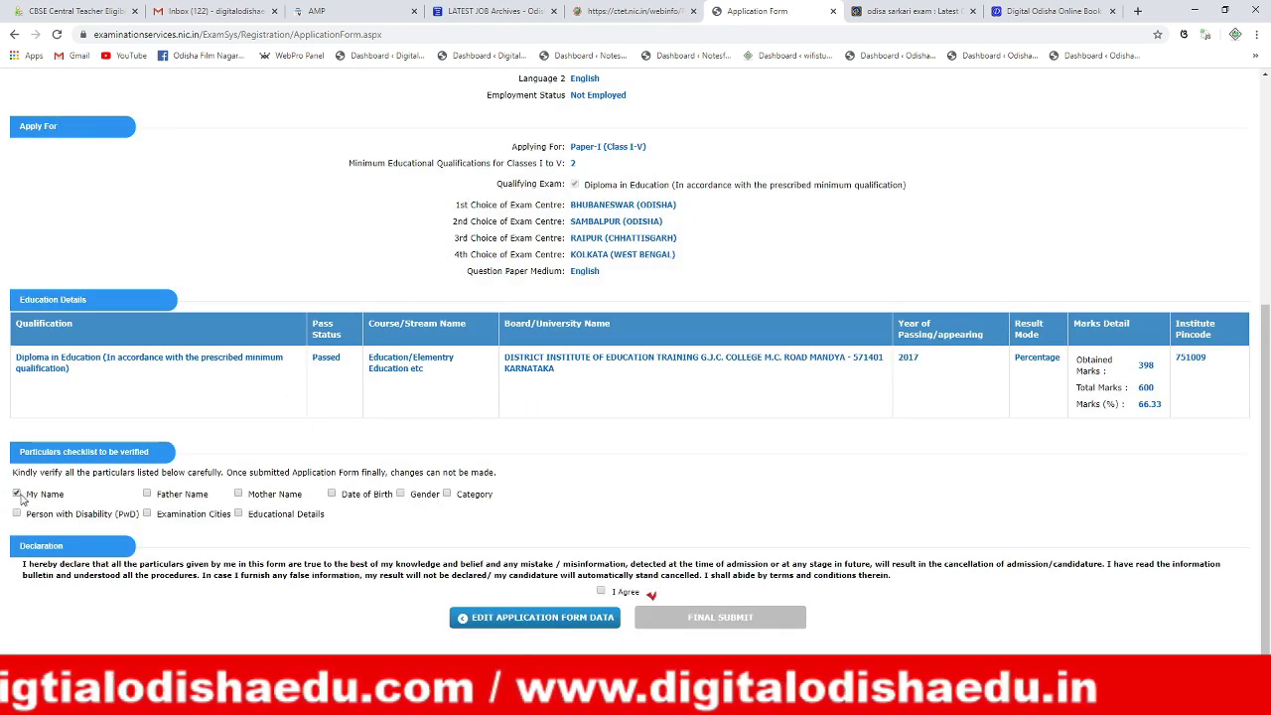
click(147, 493)
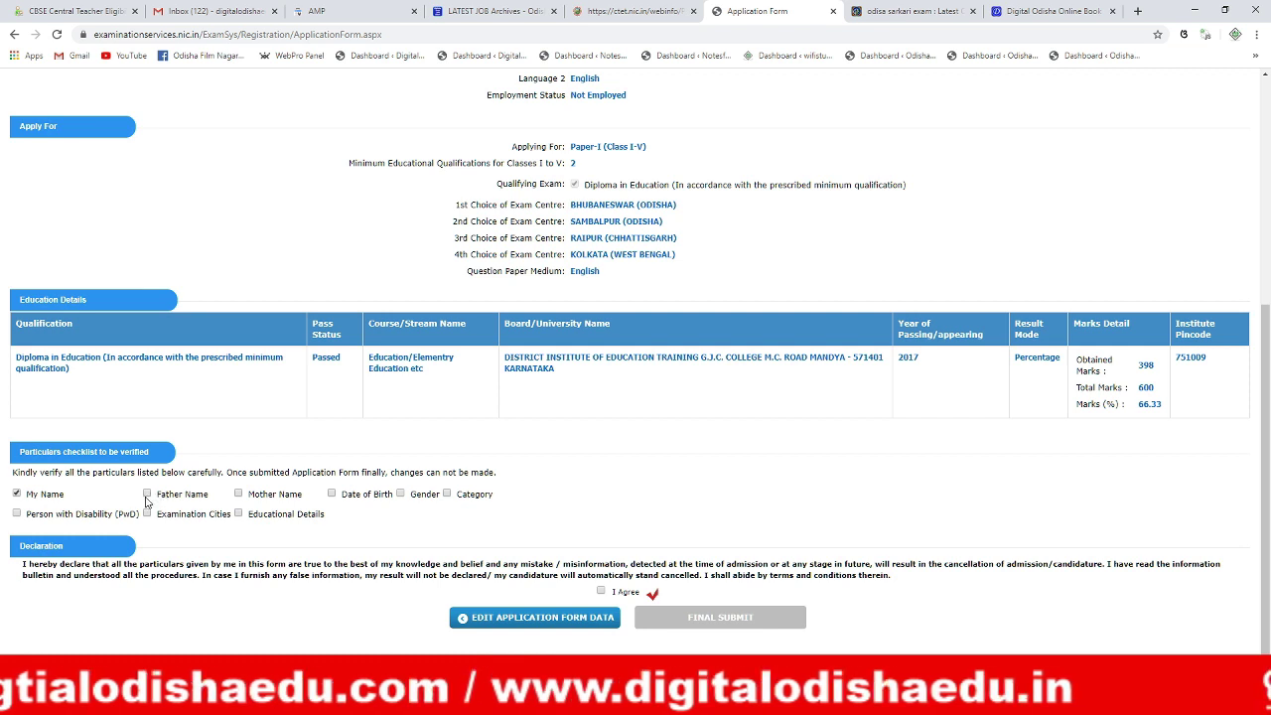
click(238, 495)
click(332, 493)
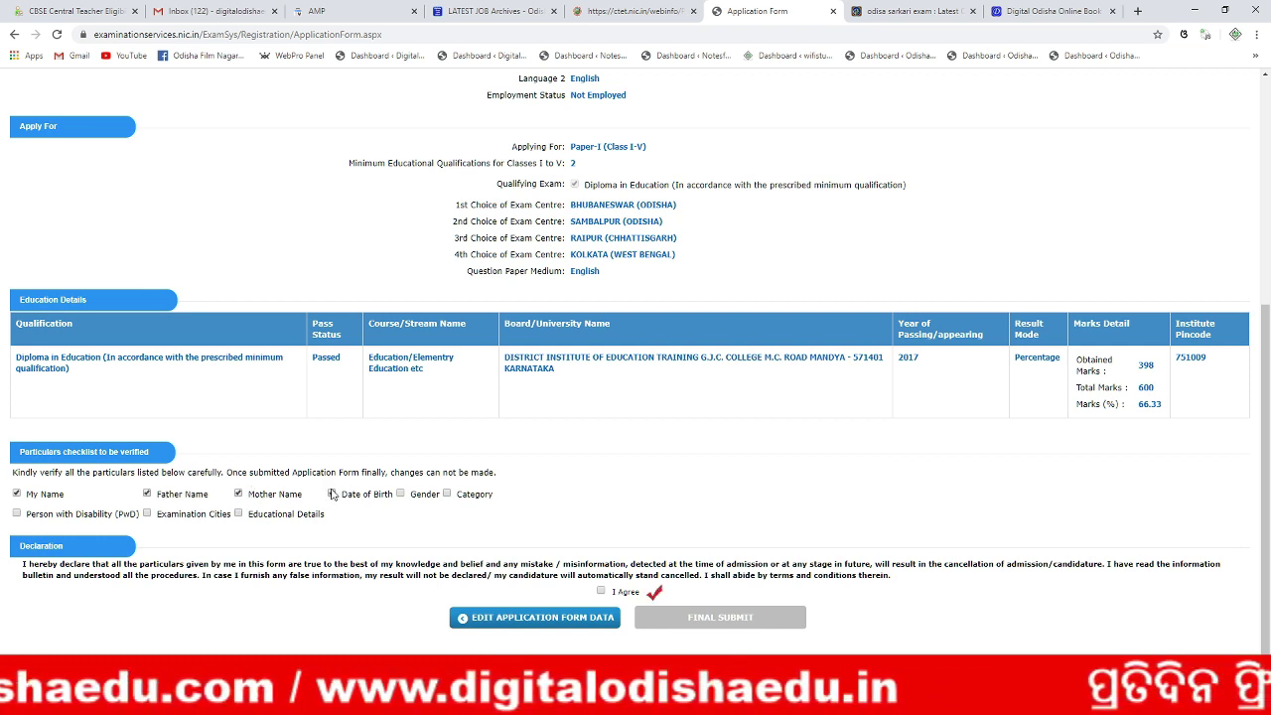
click(401, 494)
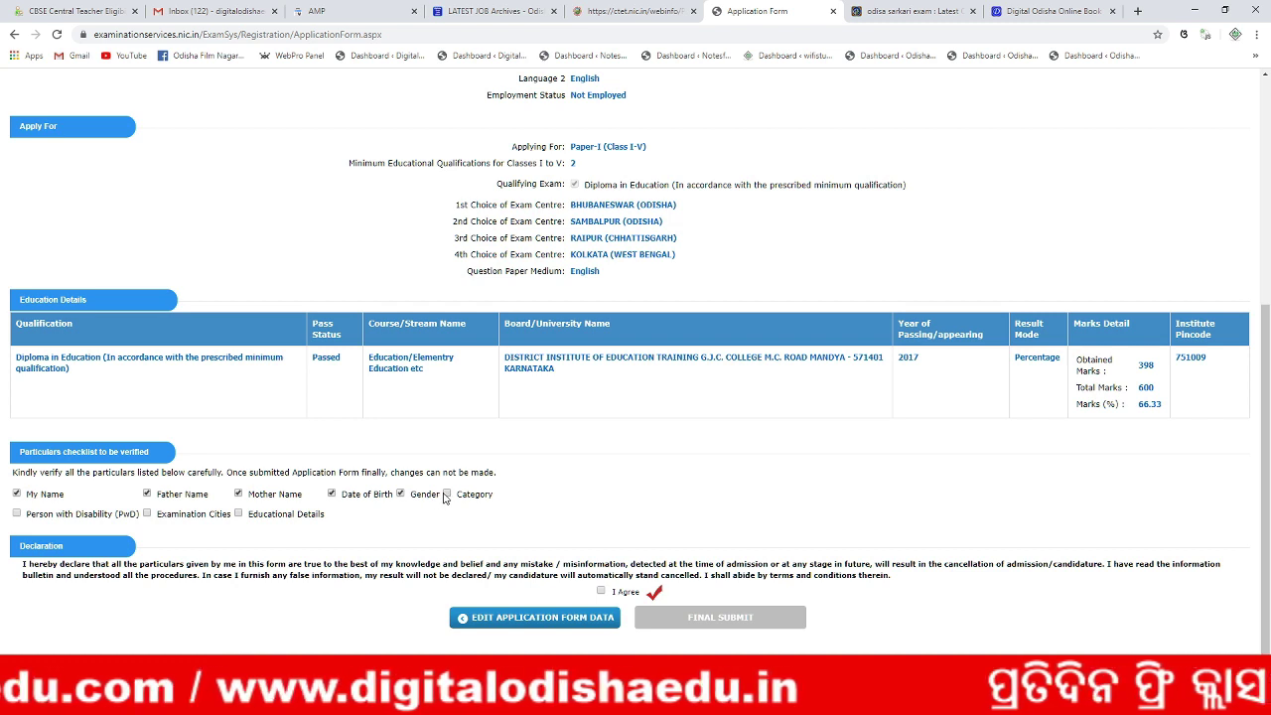
click(447, 493)
click(16, 513)
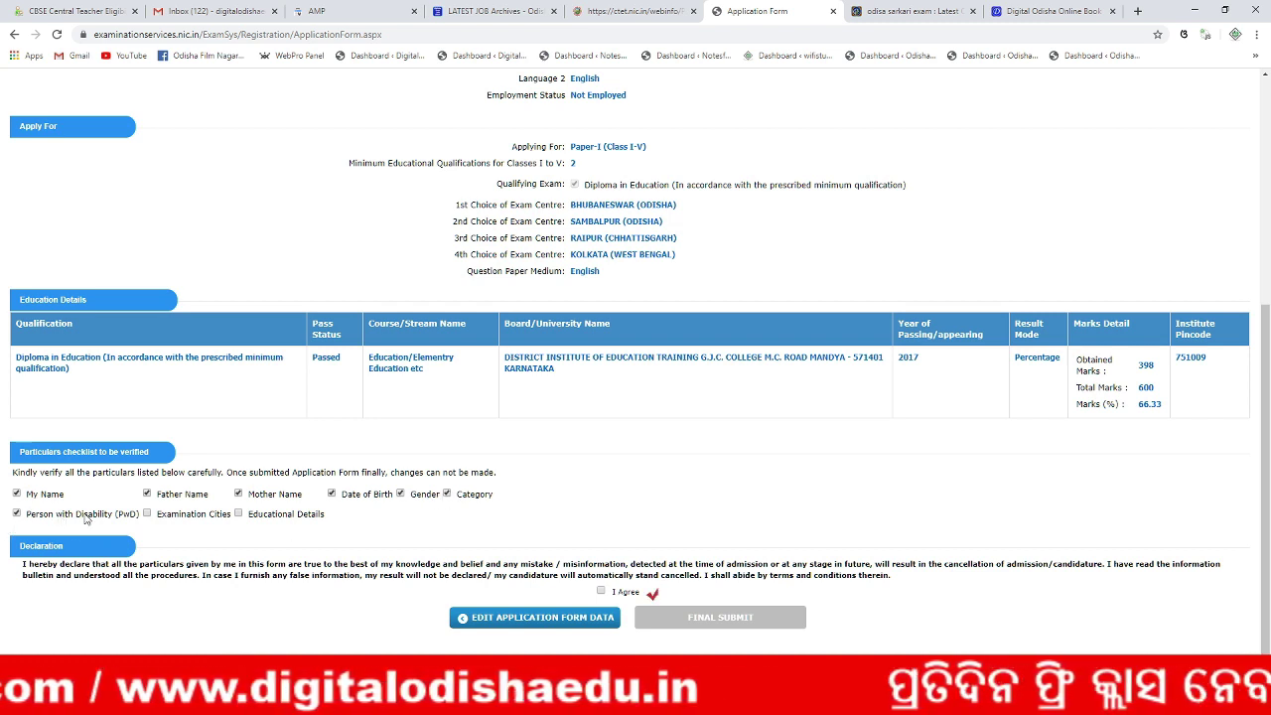
click(147, 514)
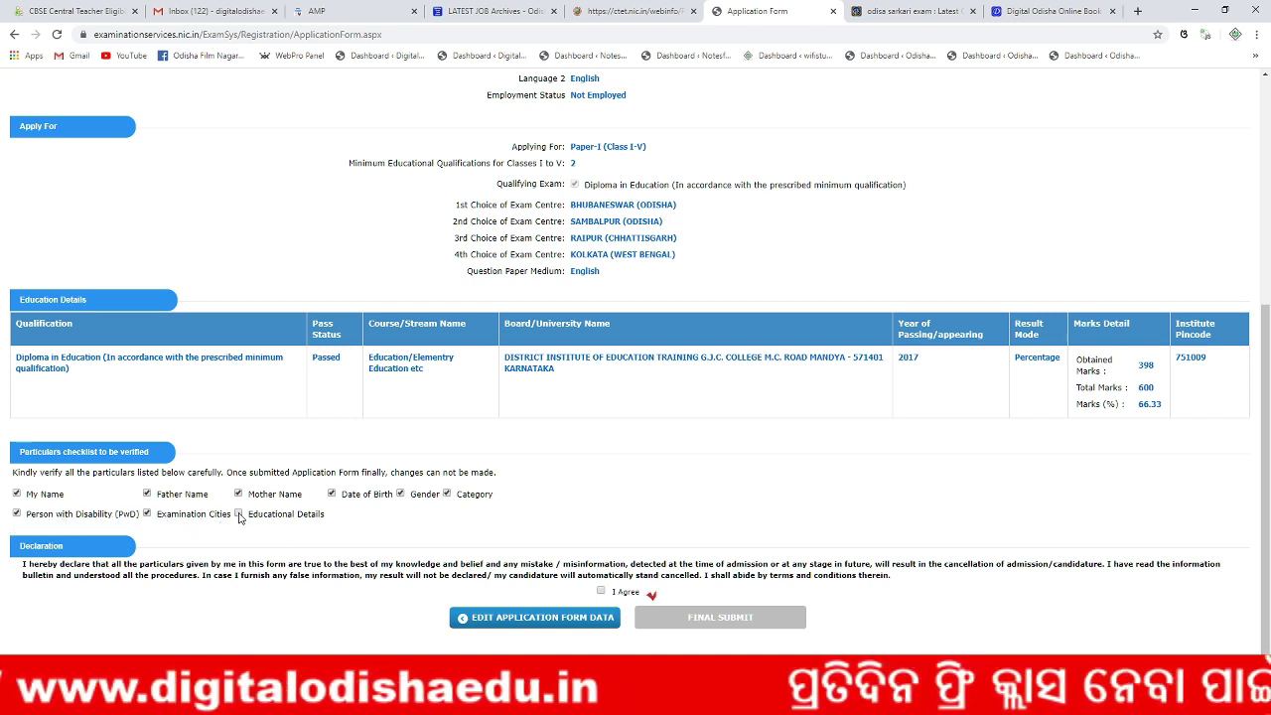
click(238, 513)
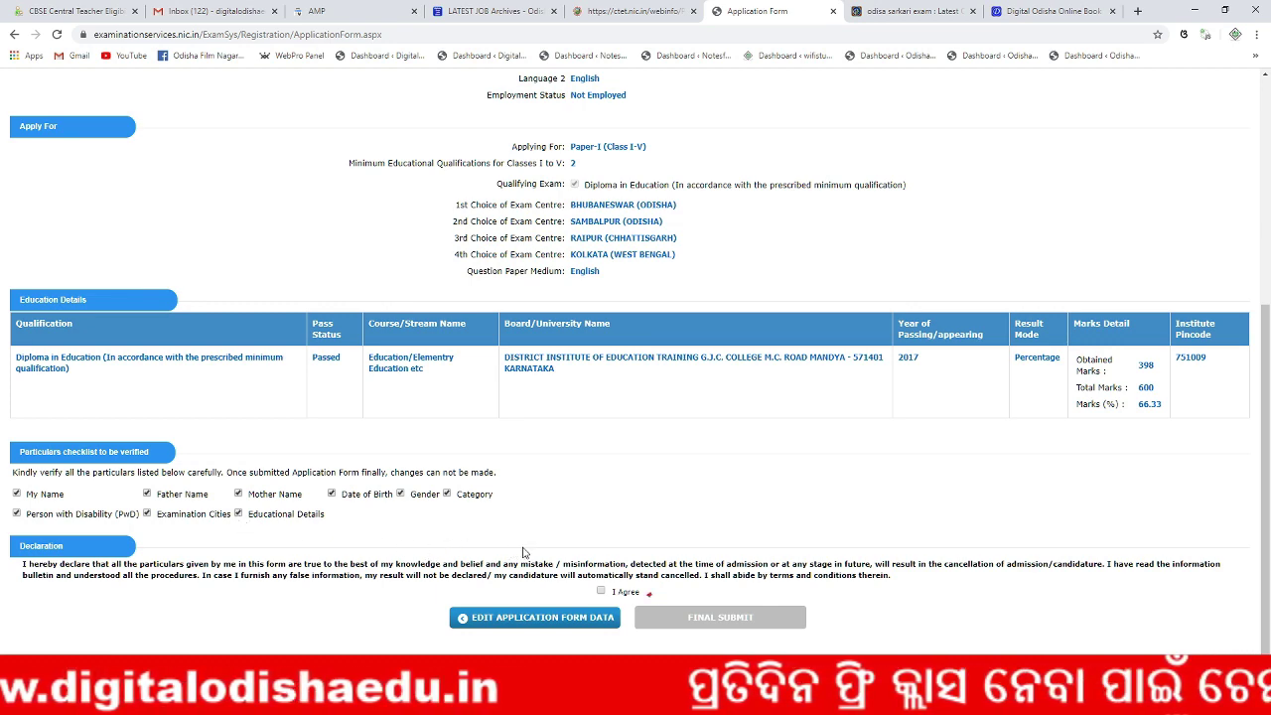
Step: Accept the declaration, final-submit the application and confirm with YES
click(601, 592)
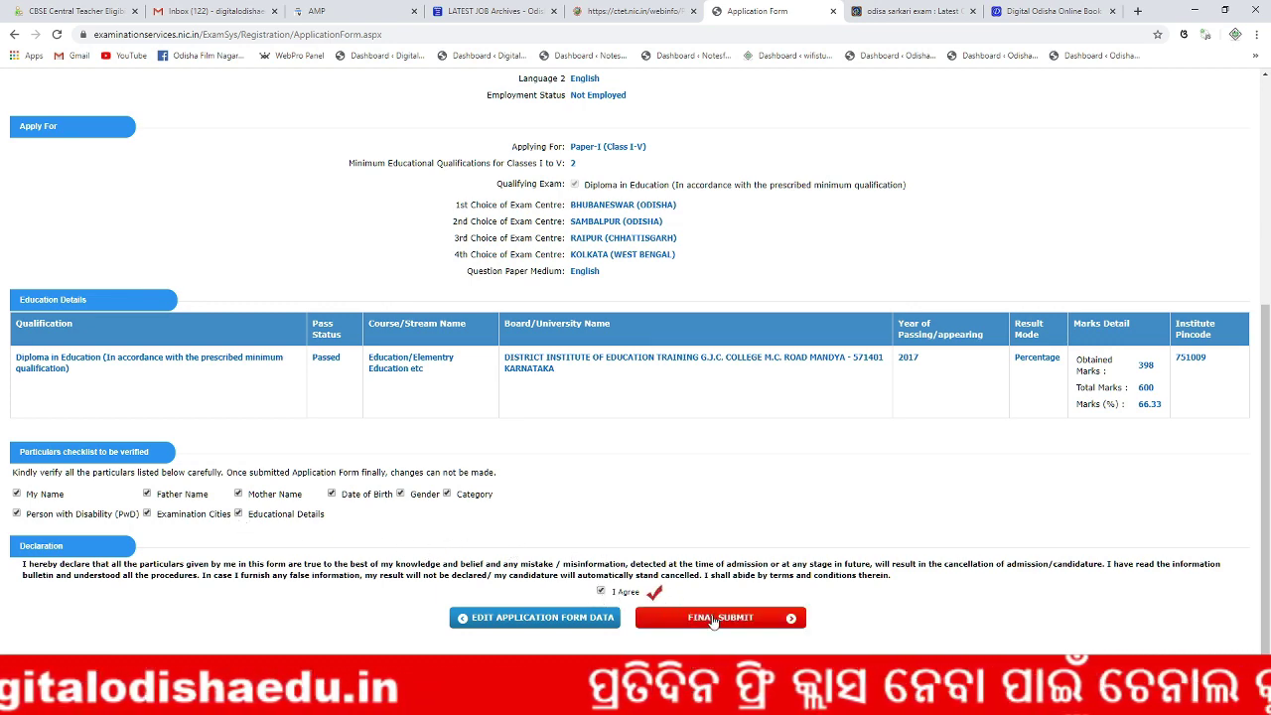
click(711, 616)
click(601, 400)
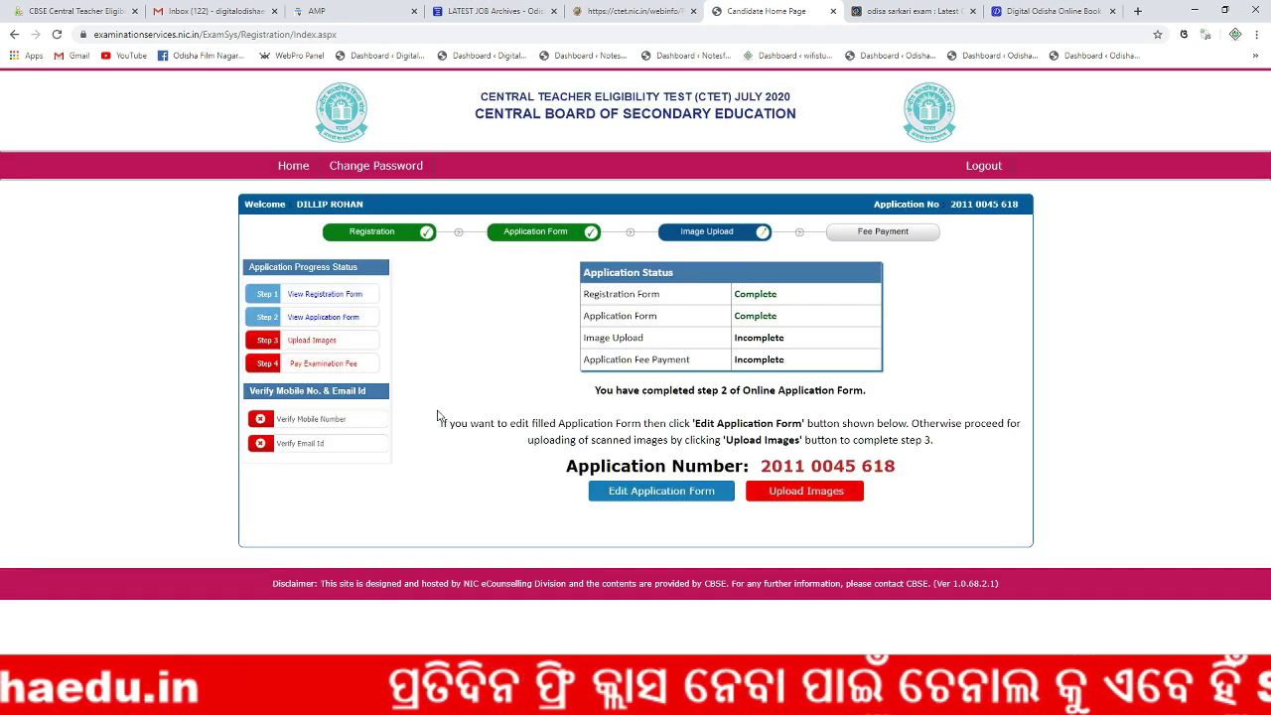
Step: On the Image Upload page, attach dill.jpg as the photograph
click(305, 342)
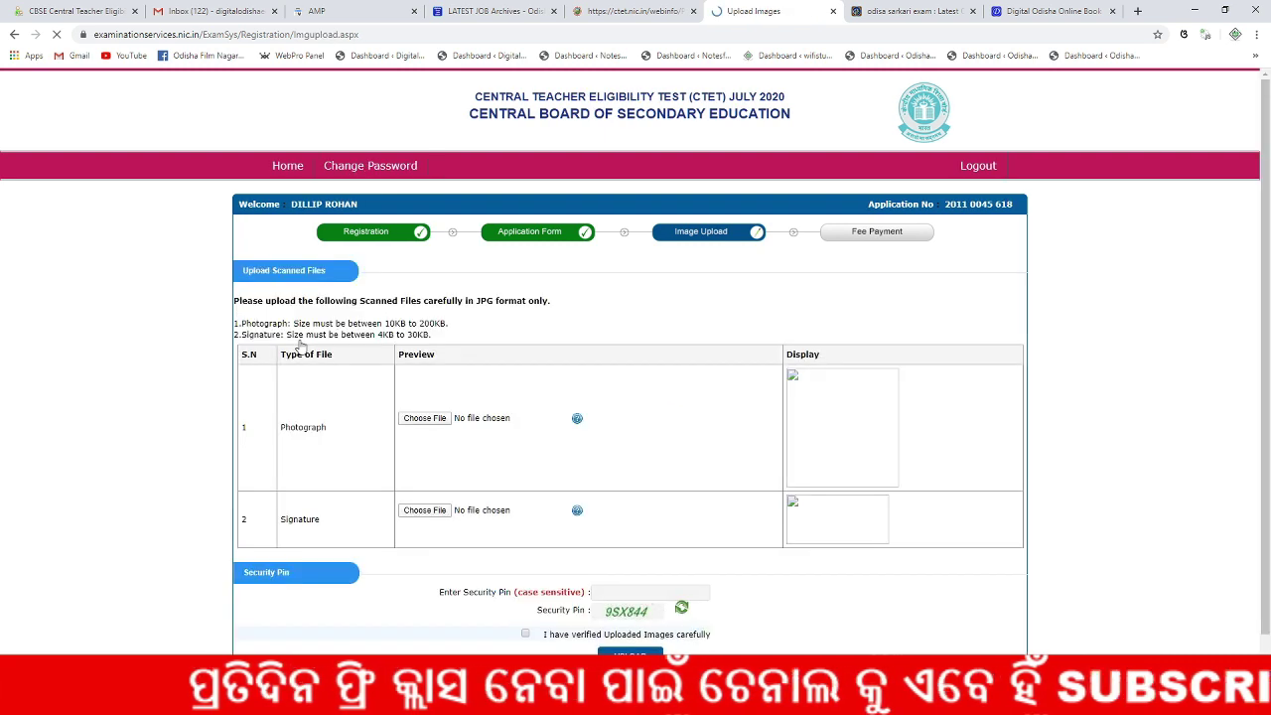
click(424, 419)
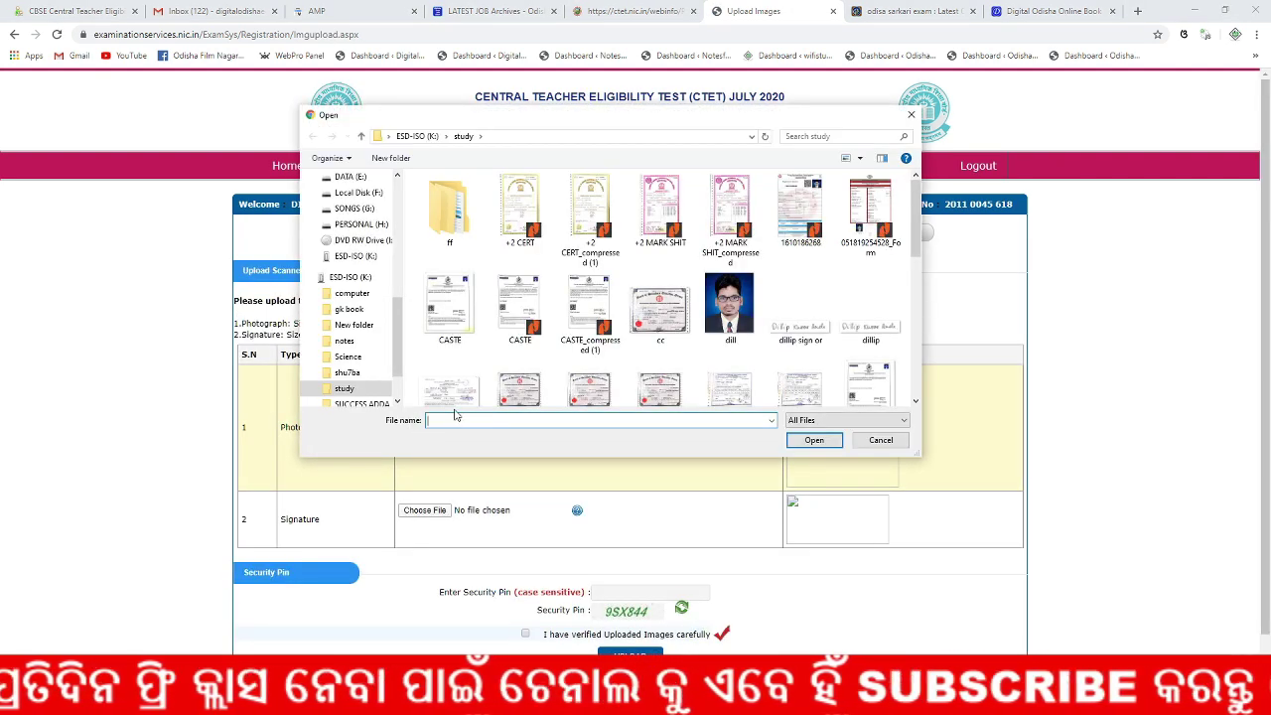
click(735, 303)
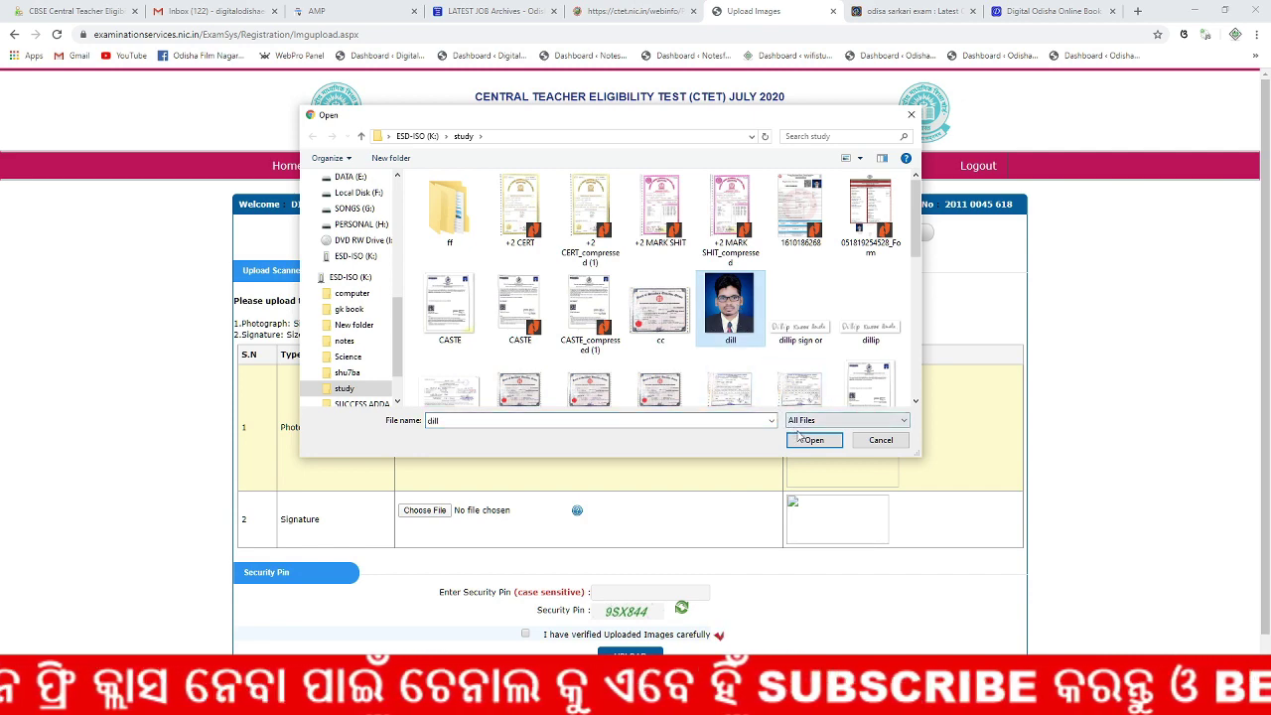
click(802, 440)
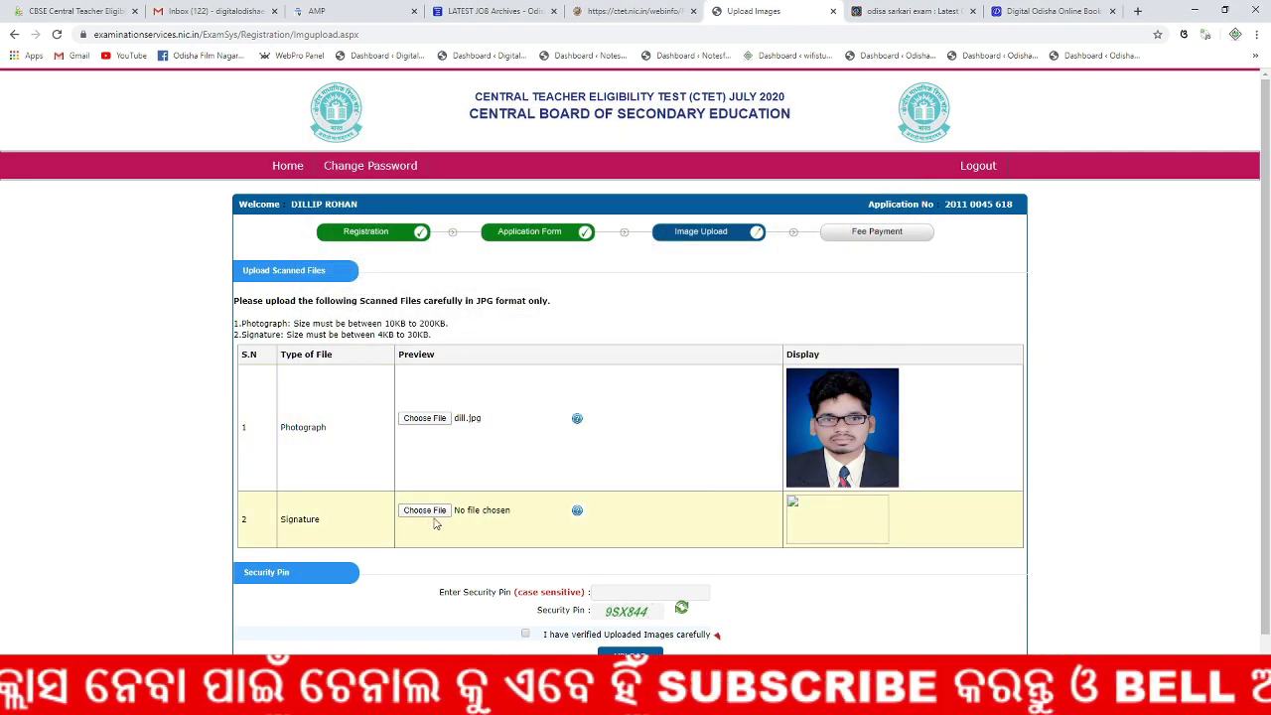
Step: Attach SIGNBABA.jpg from the New folder as the signature
click(433, 511)
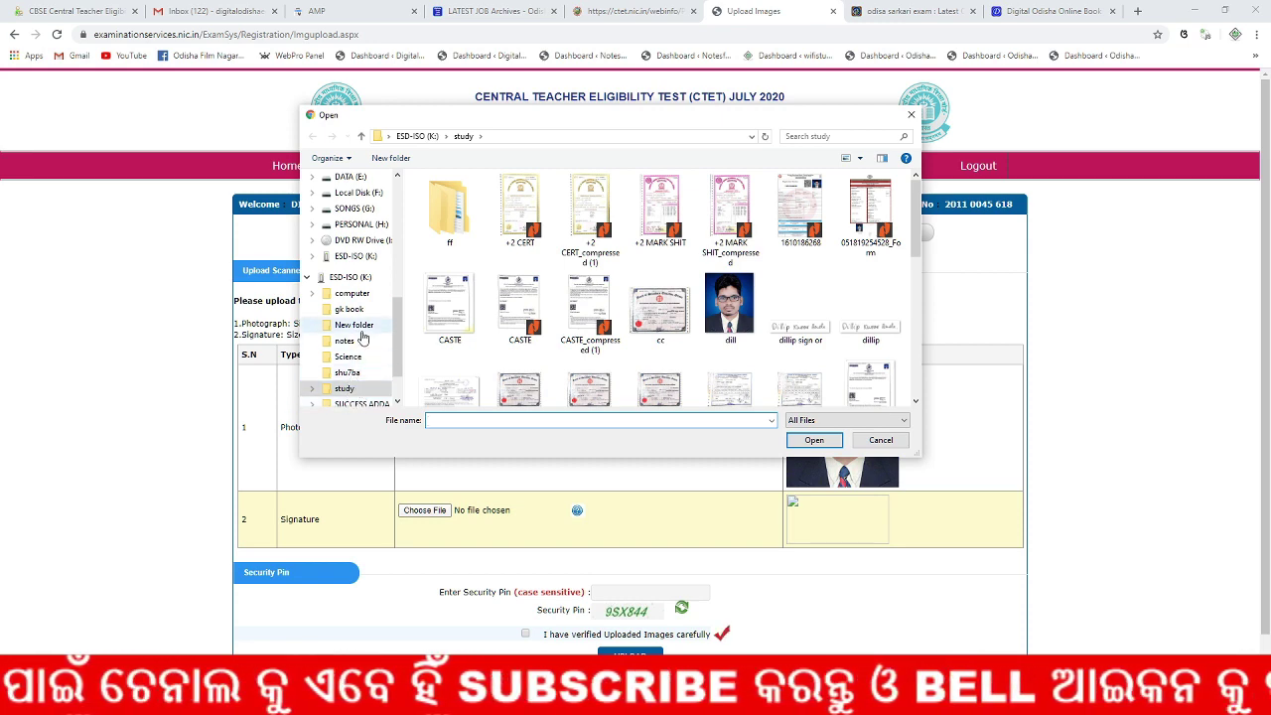
click(360, 328)
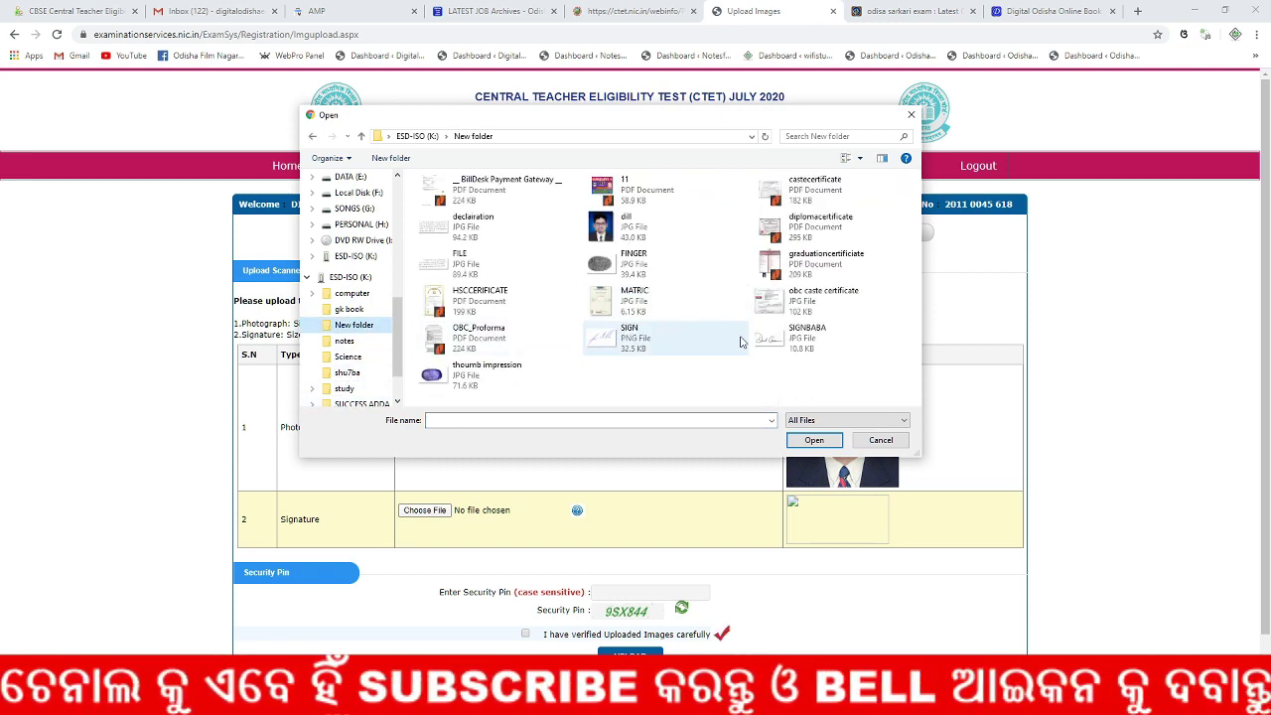
click(768, 348)
click(815, 440)
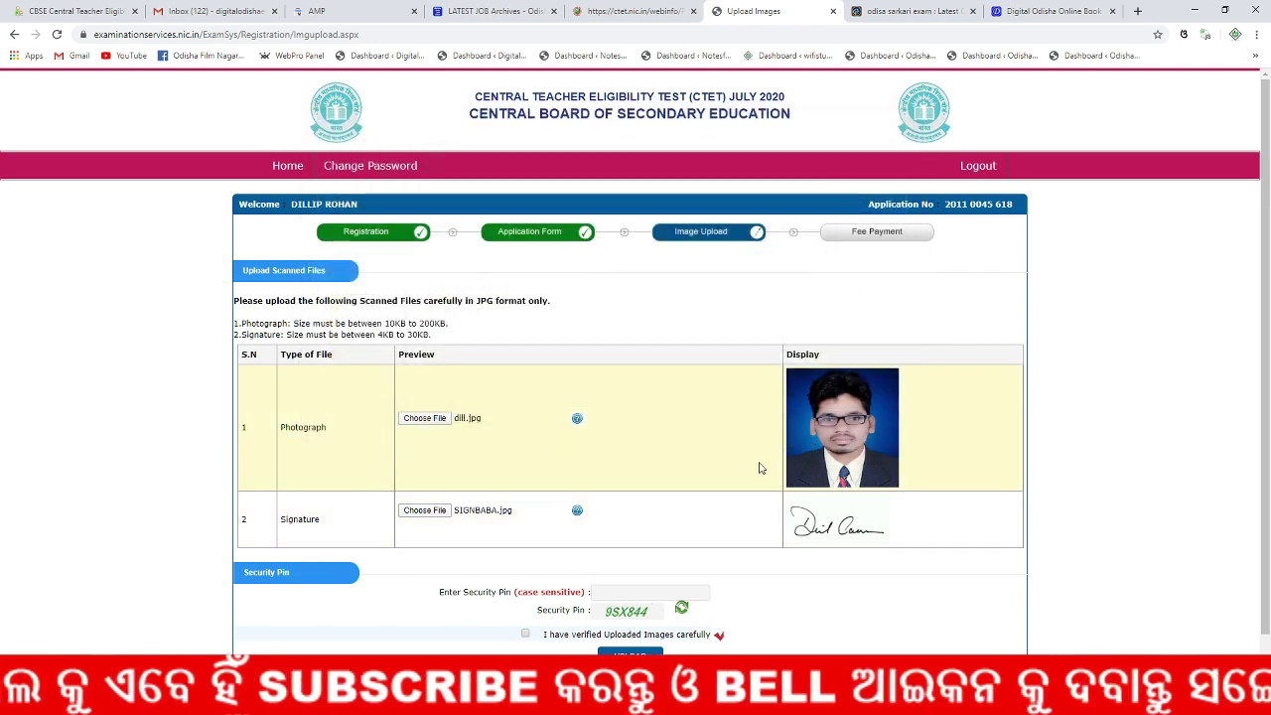
scroll(605, 476, down, 1)
click(604, 544)
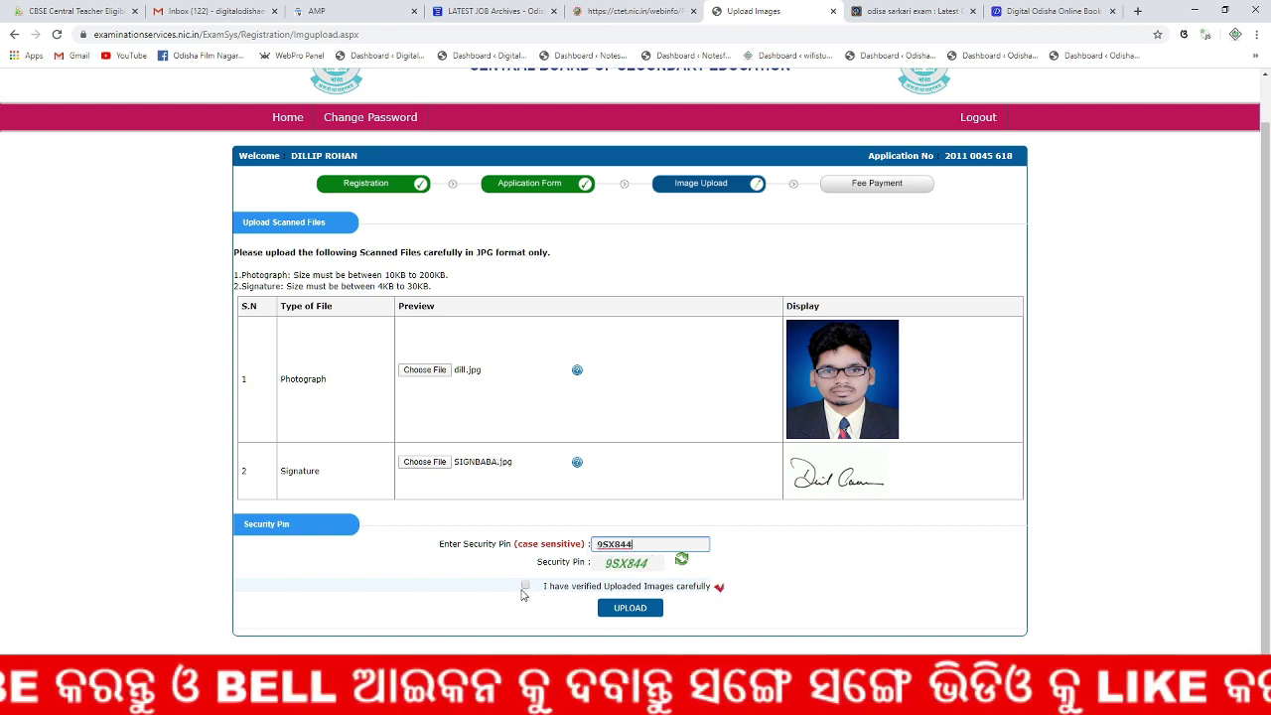
Step: Tick 'I have verified', upload the photo and signature, confirm YES and acknowledge success
click(526, 588)
click(632, 612)
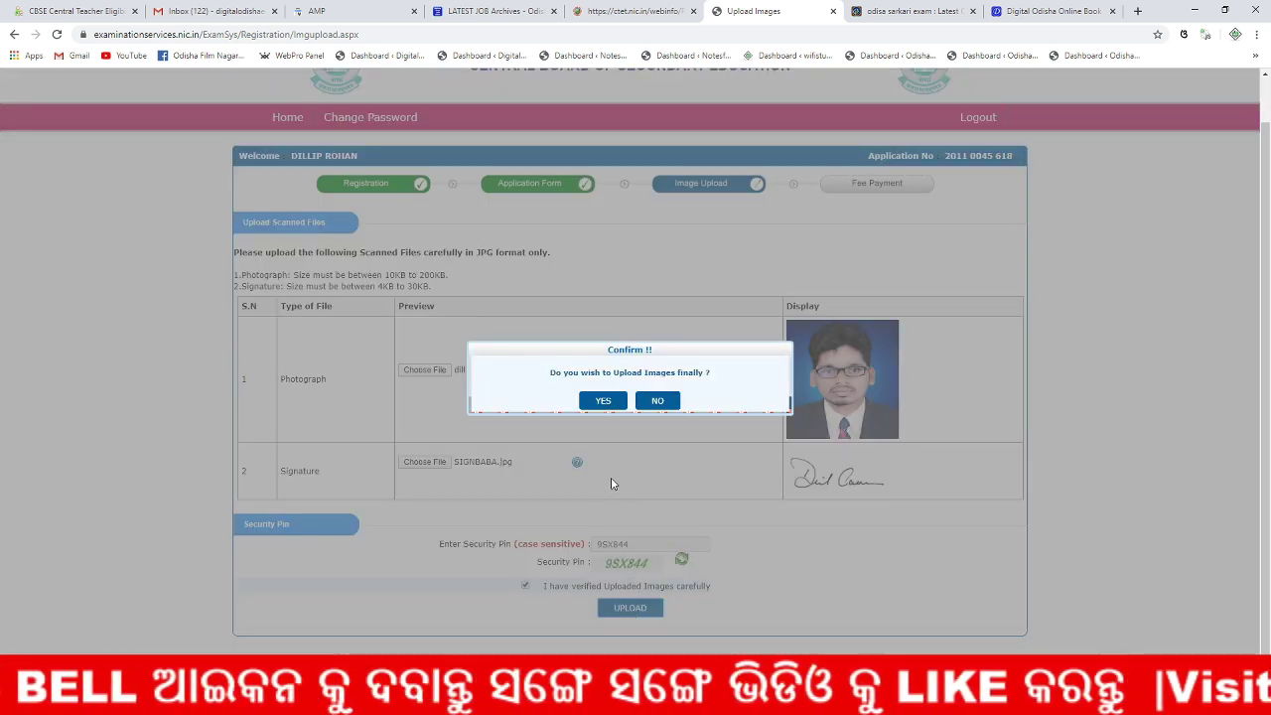
click(602, 400)
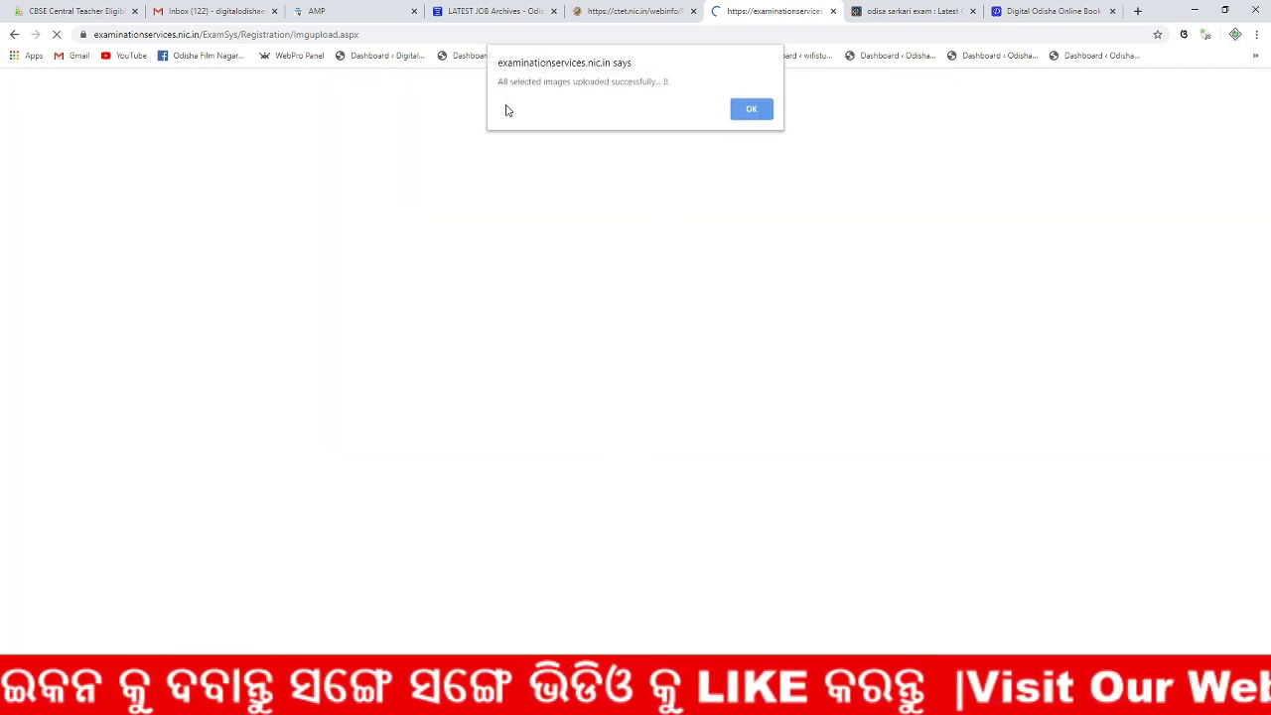
click(751, 108)
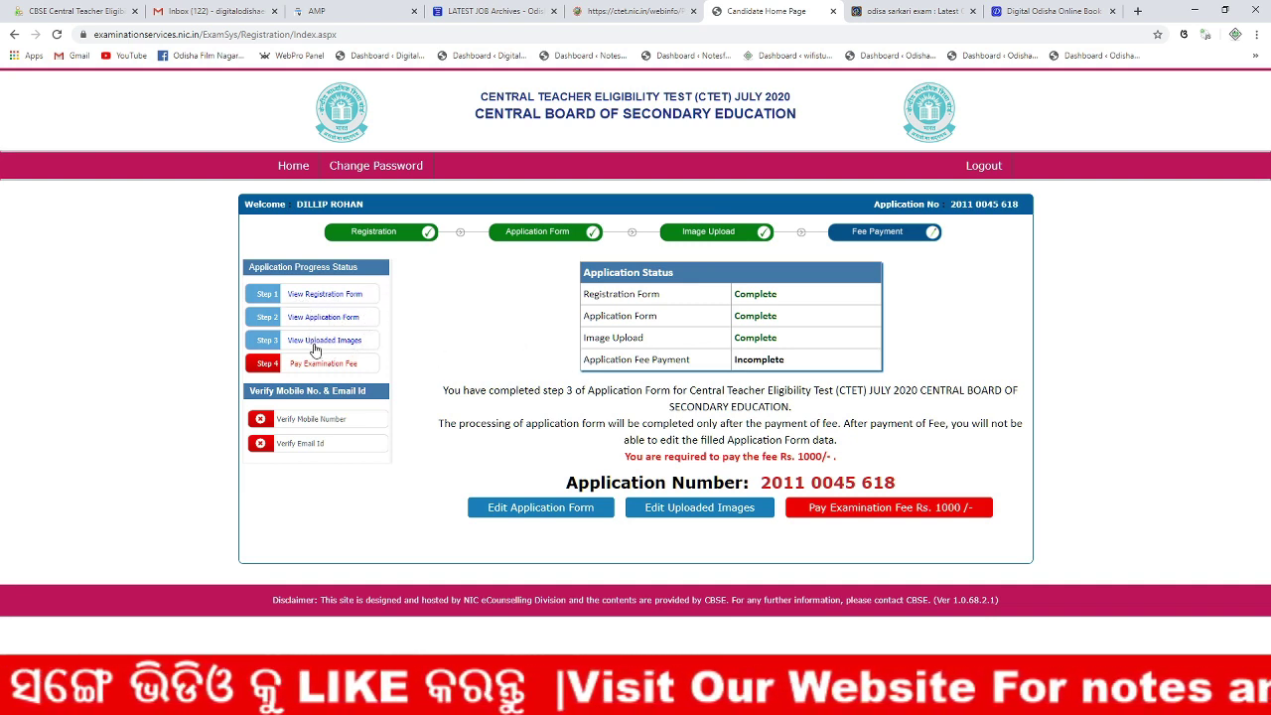
Step: Pay the examination fee using Real time E-Challan and confirm proceeding to payment
click(310, 366)
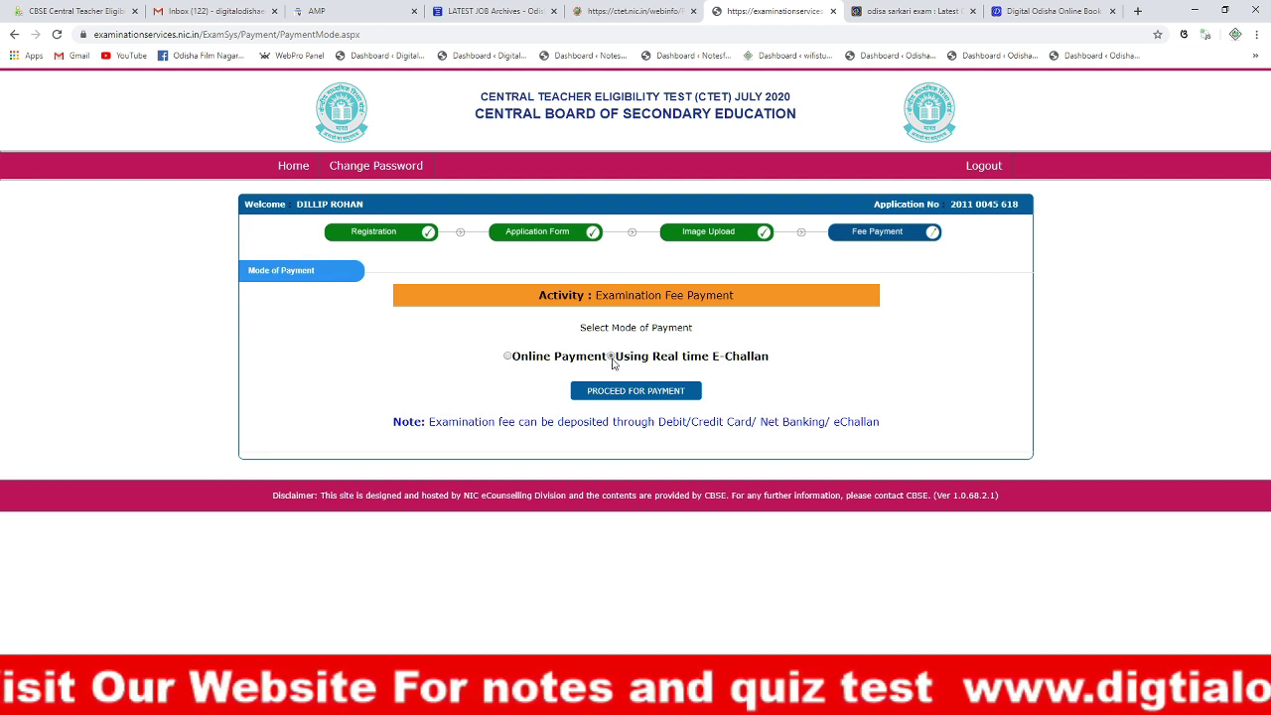
click(611, 358)
click(628, 395)
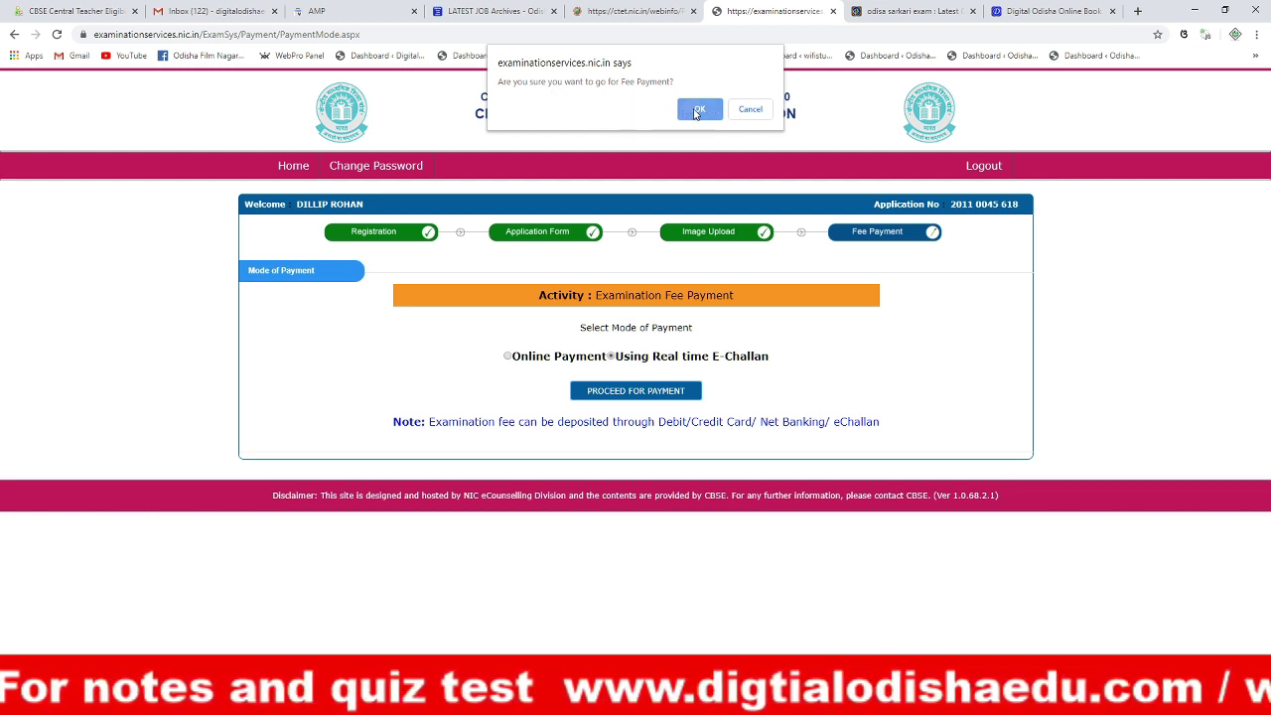
click(701, 109)
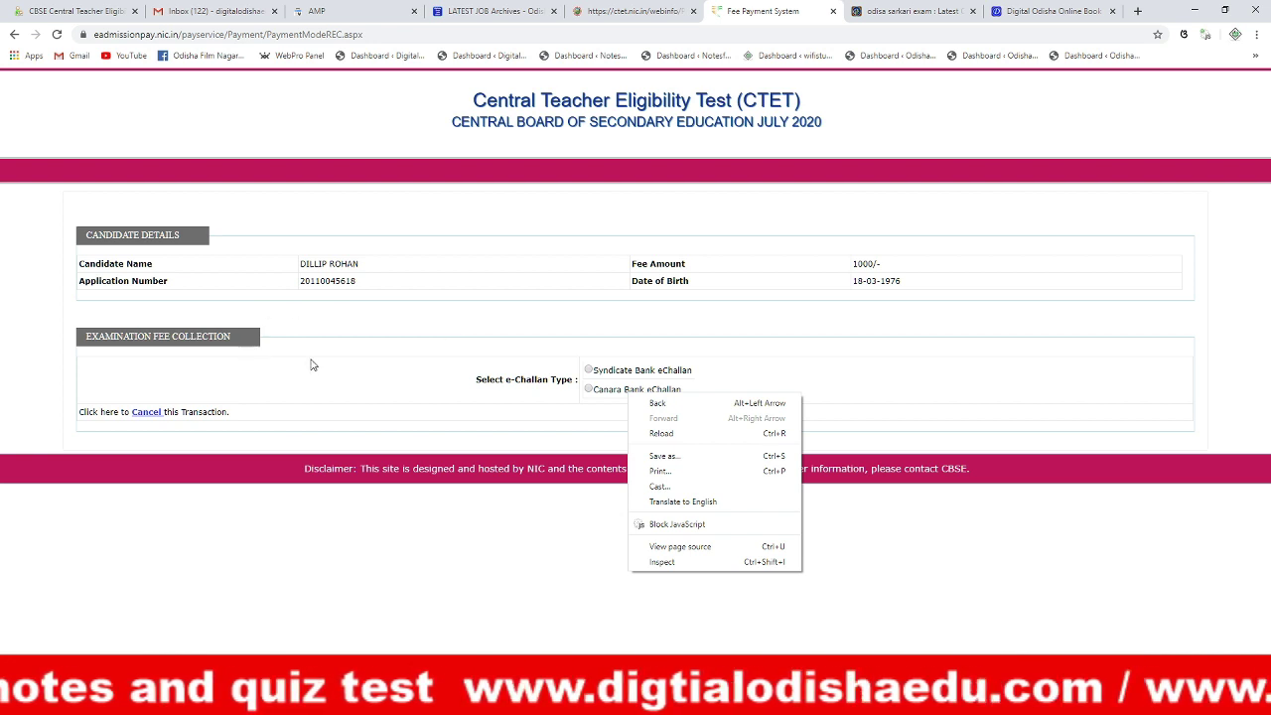
Step: Select the Canara Bank eChallan option and download the e-challan
click(336, 327)
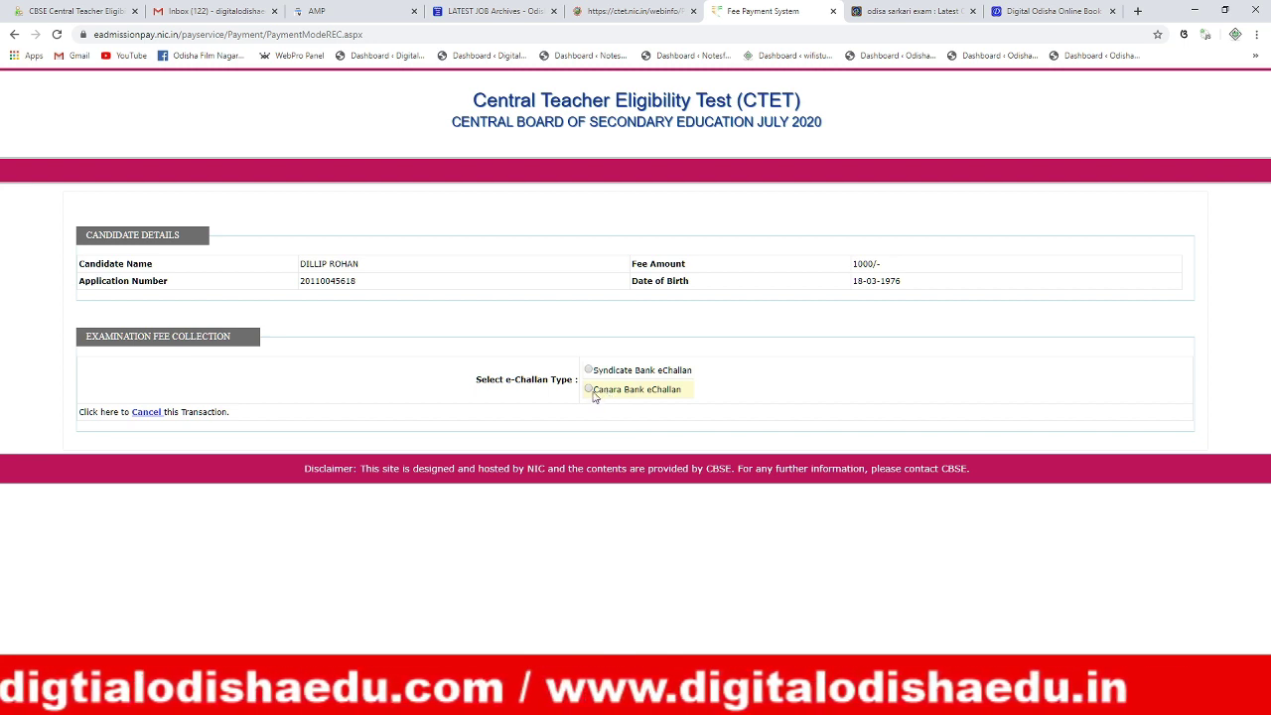
click(589, 390)
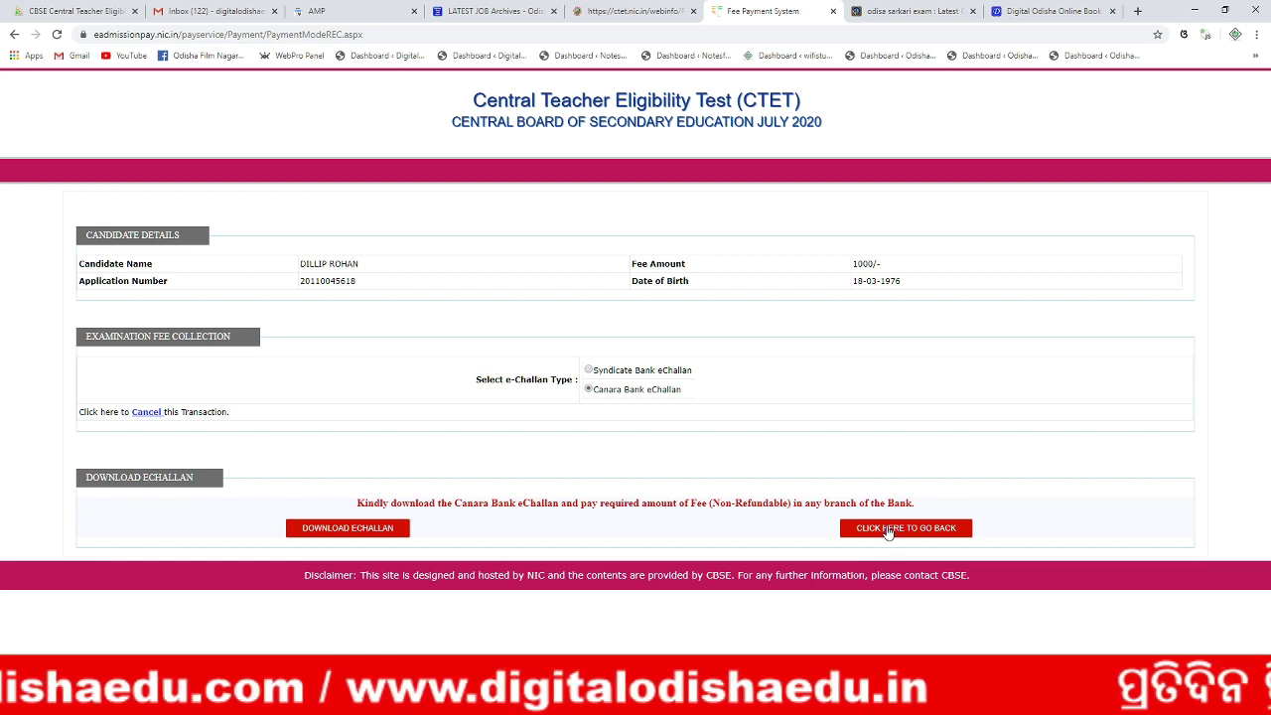
click(375, 531)
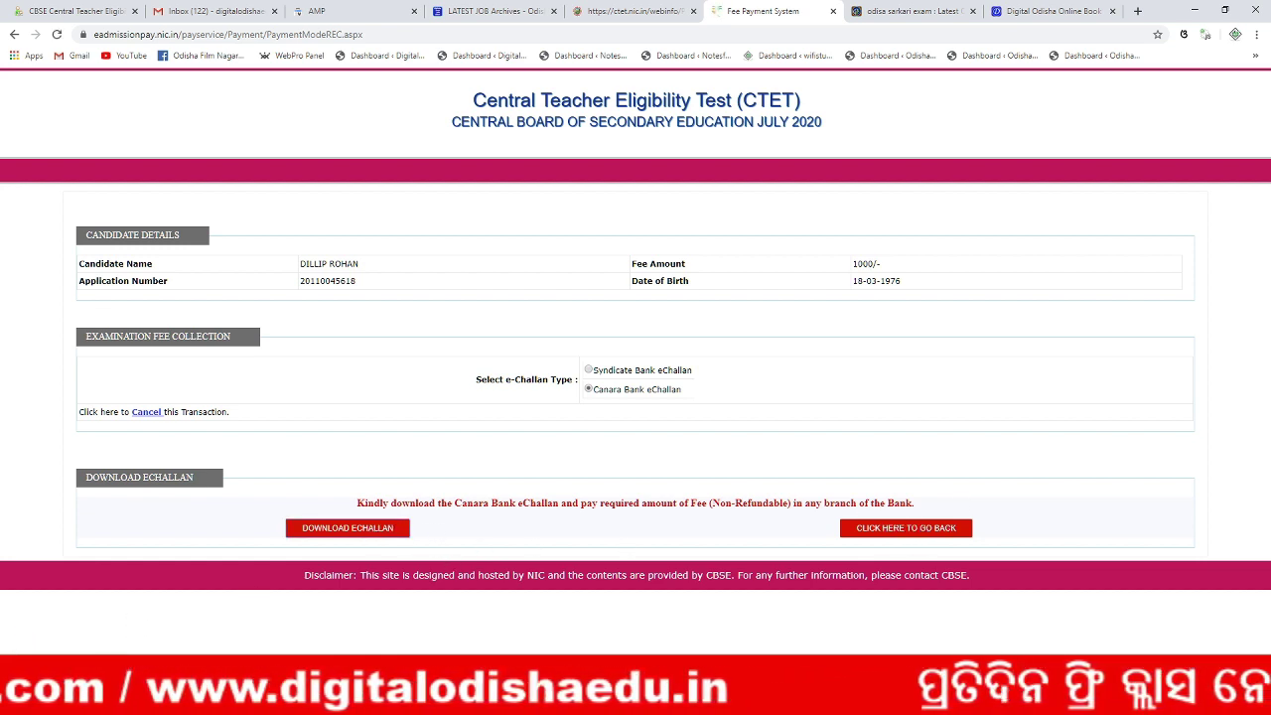
Step: Show the downloaded e-ChallanCANARA file in the Downloads folder and bring up its options
click(204, 695)
click(115, 635)
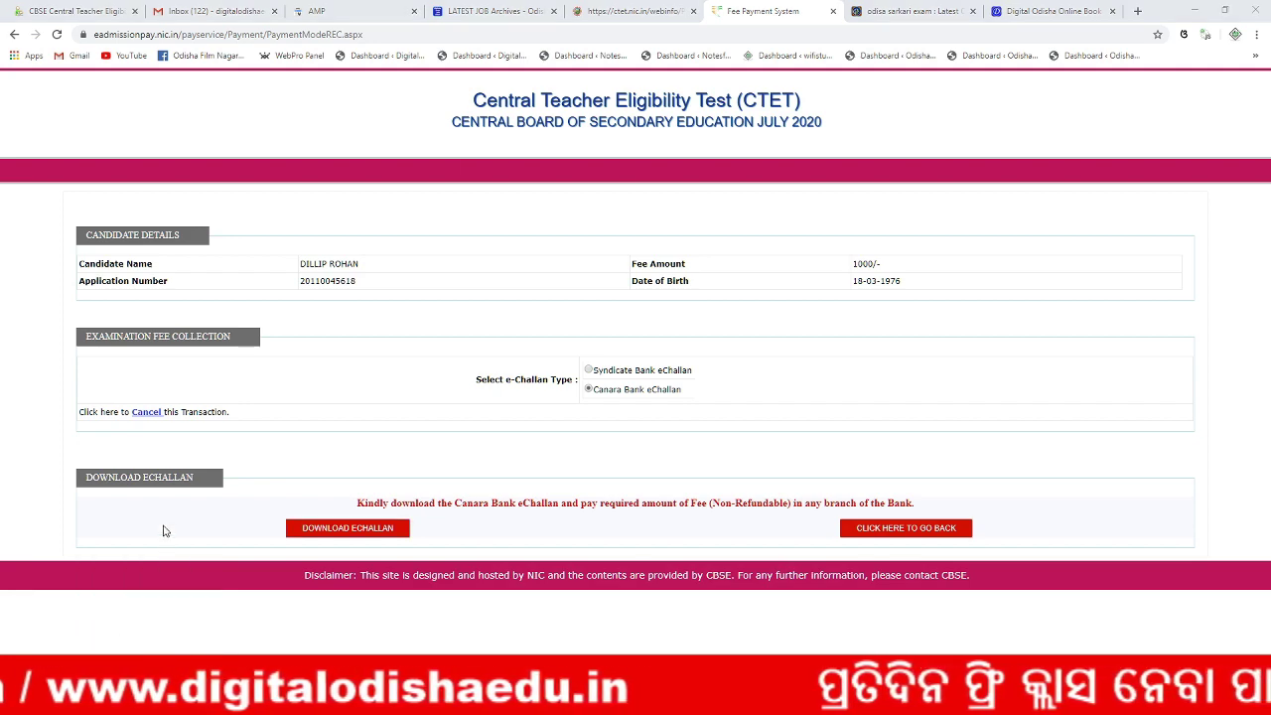
right_click(157, 193)
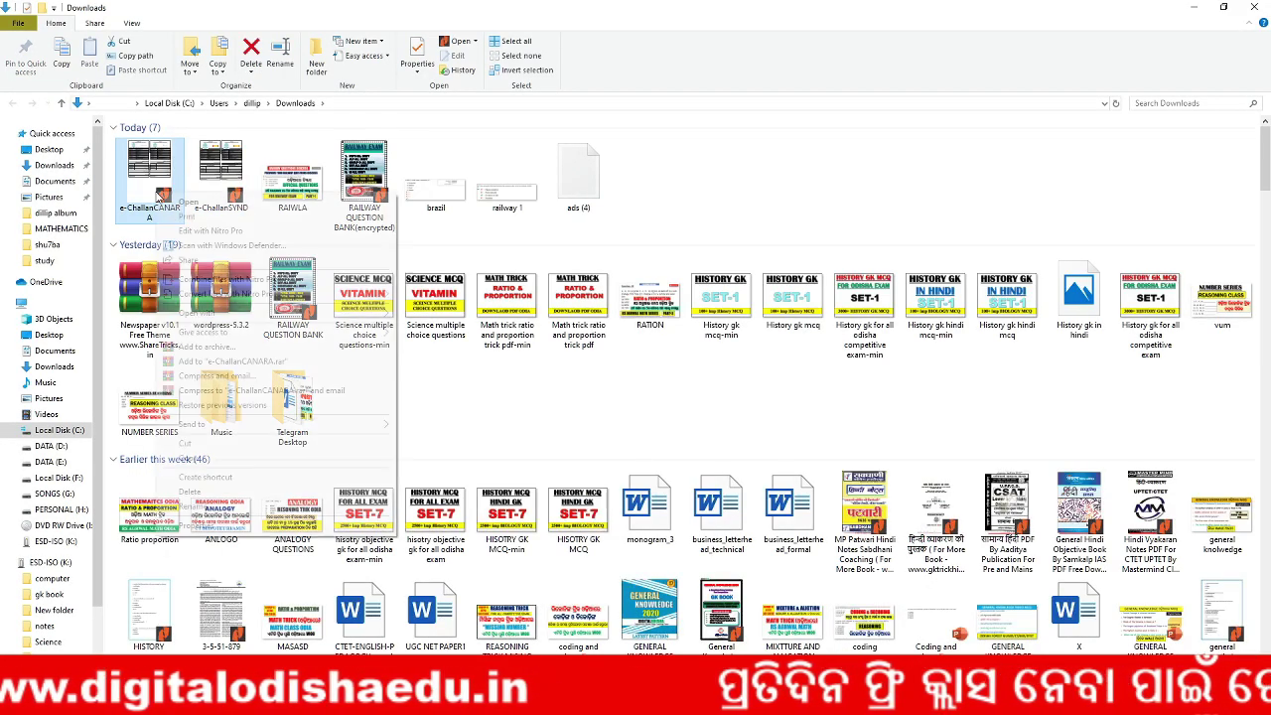
Step: Open e-ChallanCANARA with Microsoft Edge to view it as a PDF
mouse_move(208, 314)
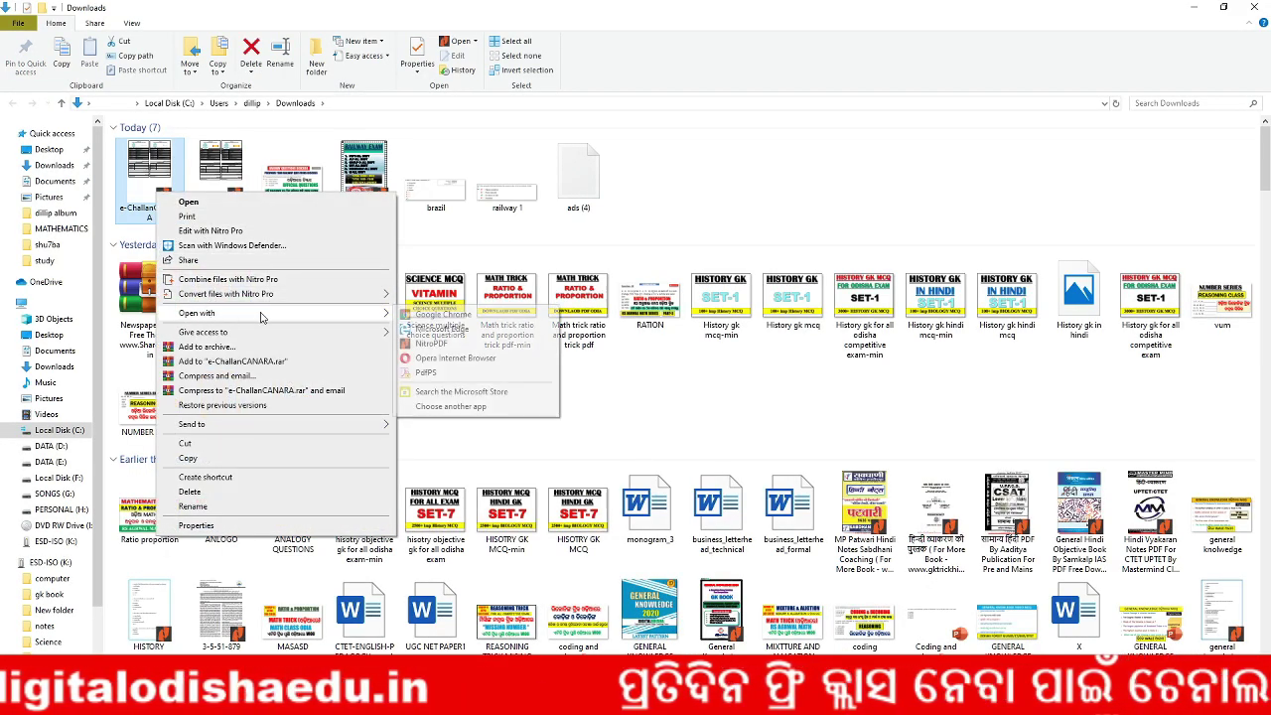
click(425, 335)
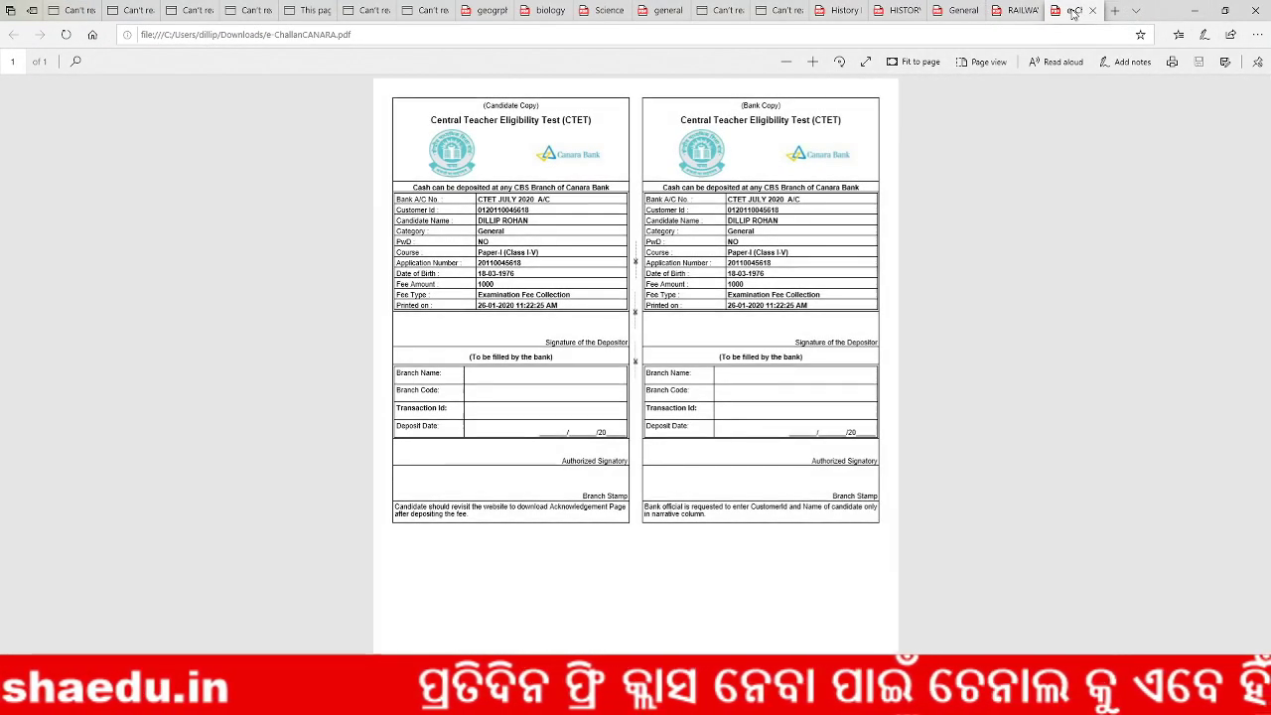
Step: Zoom the e-challan in three levels and review its Candidate and Bank copies for the 1000 fee
click(813, 62)
click(813, 62)
click(812, 61)
scroll(952, 291, up, 3)
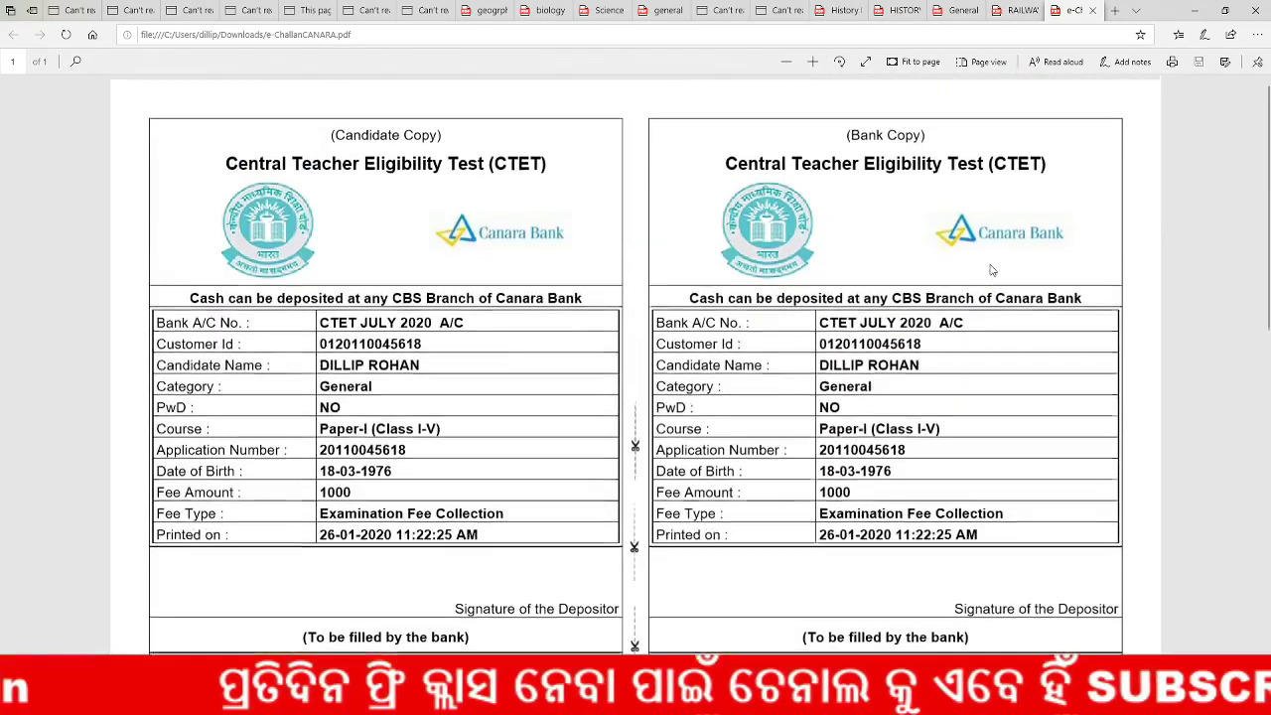
scroll(952, 291, down, 1)
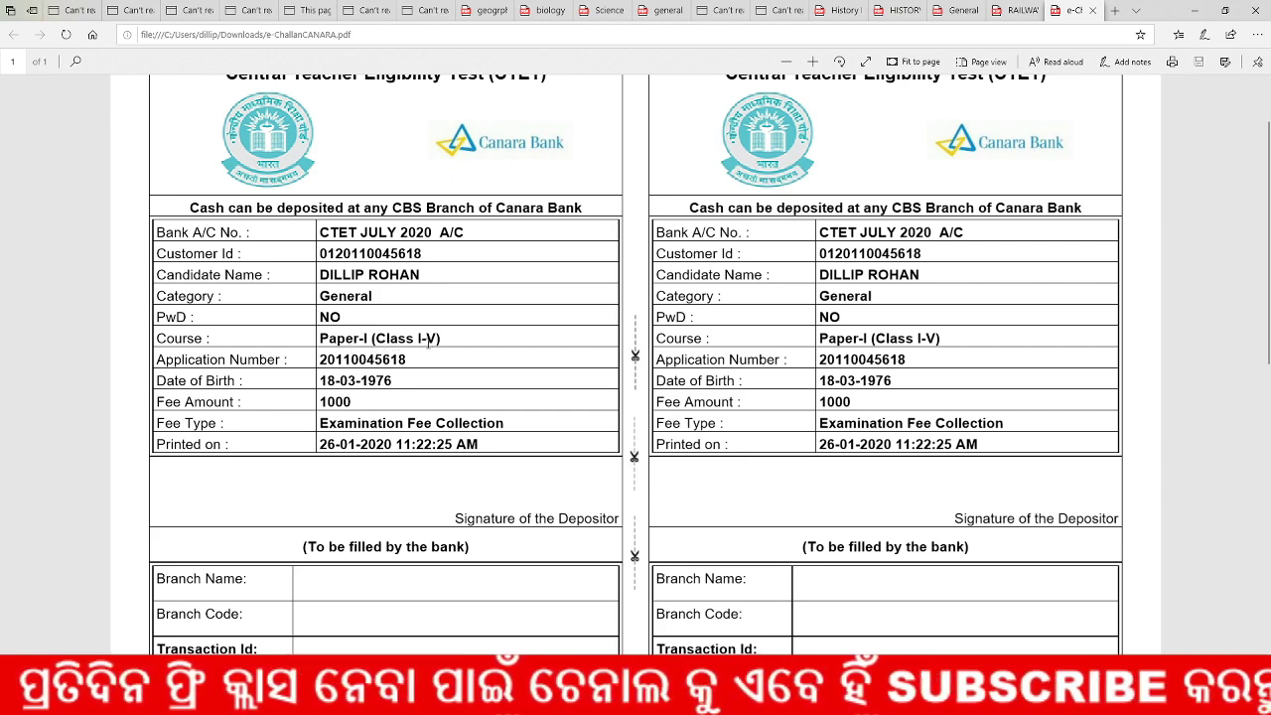
scroll(417, 359, down, 2)
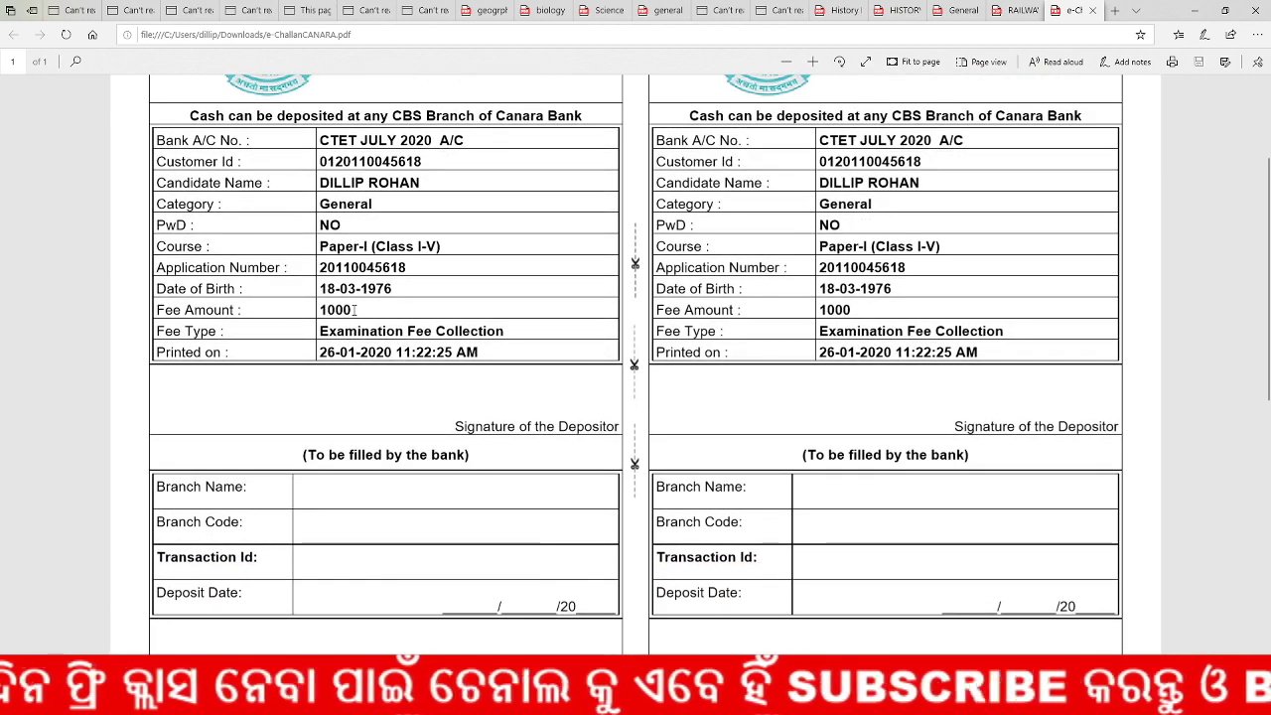
scroll(363, 314, down, 2)
scroll(417, 289, up, 2)
scroll(446, 287, down, 2)
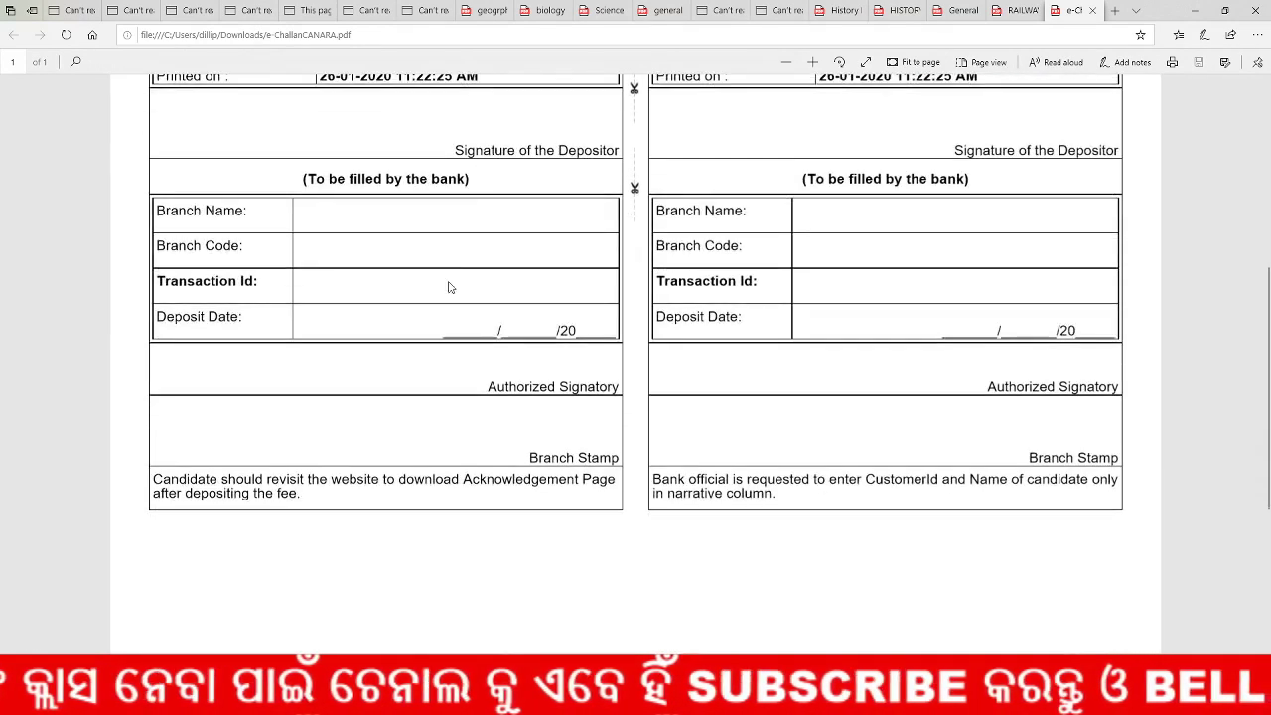
scroll(459, 263, up, 2)
scroll(459, 263, up, 3)
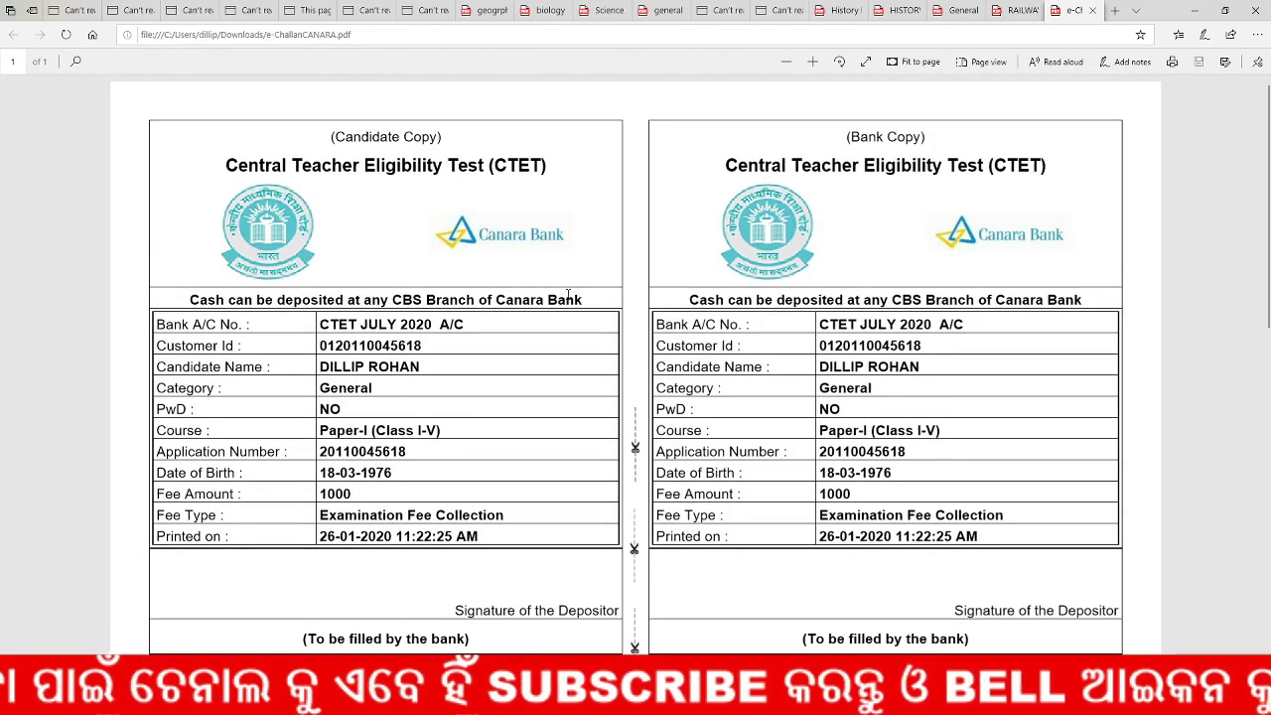
scroll(650, 375, down, 3)
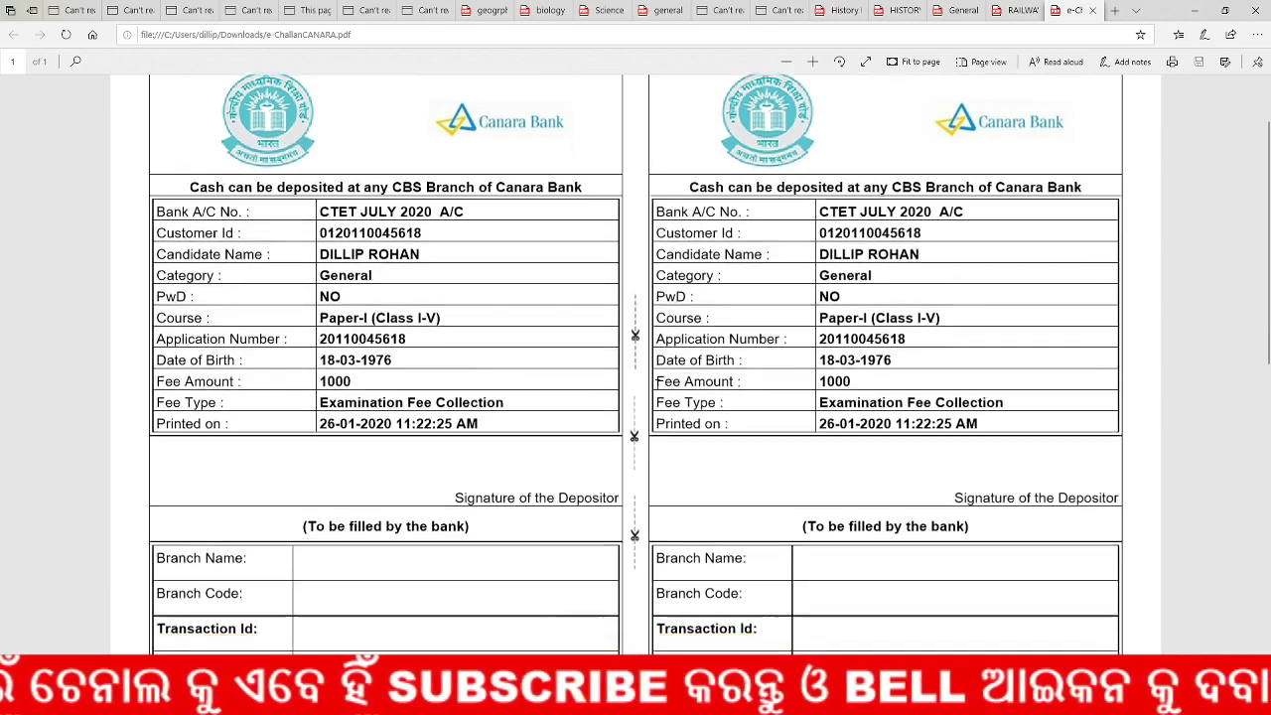
Step: Finish reviewing the challan and return to the Chrome CTET fee payment page
scroll(487, 317, up, 3)
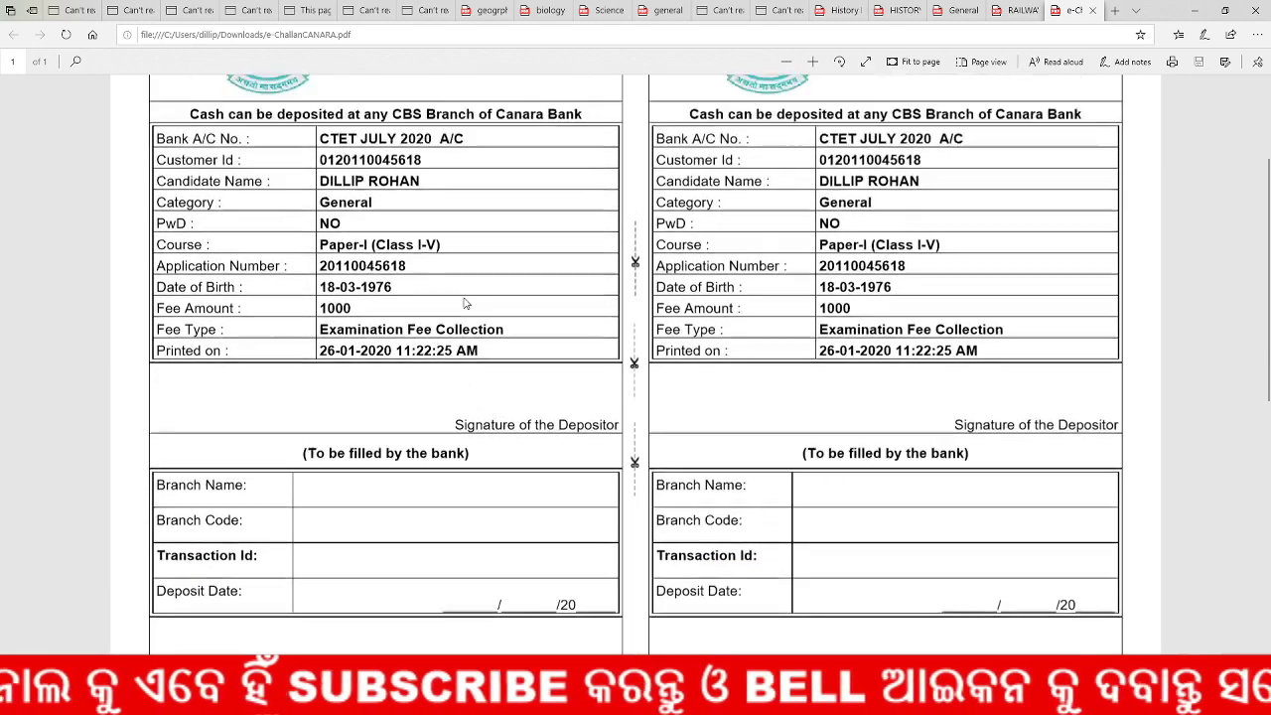
scroll(463, 300, down, 3)
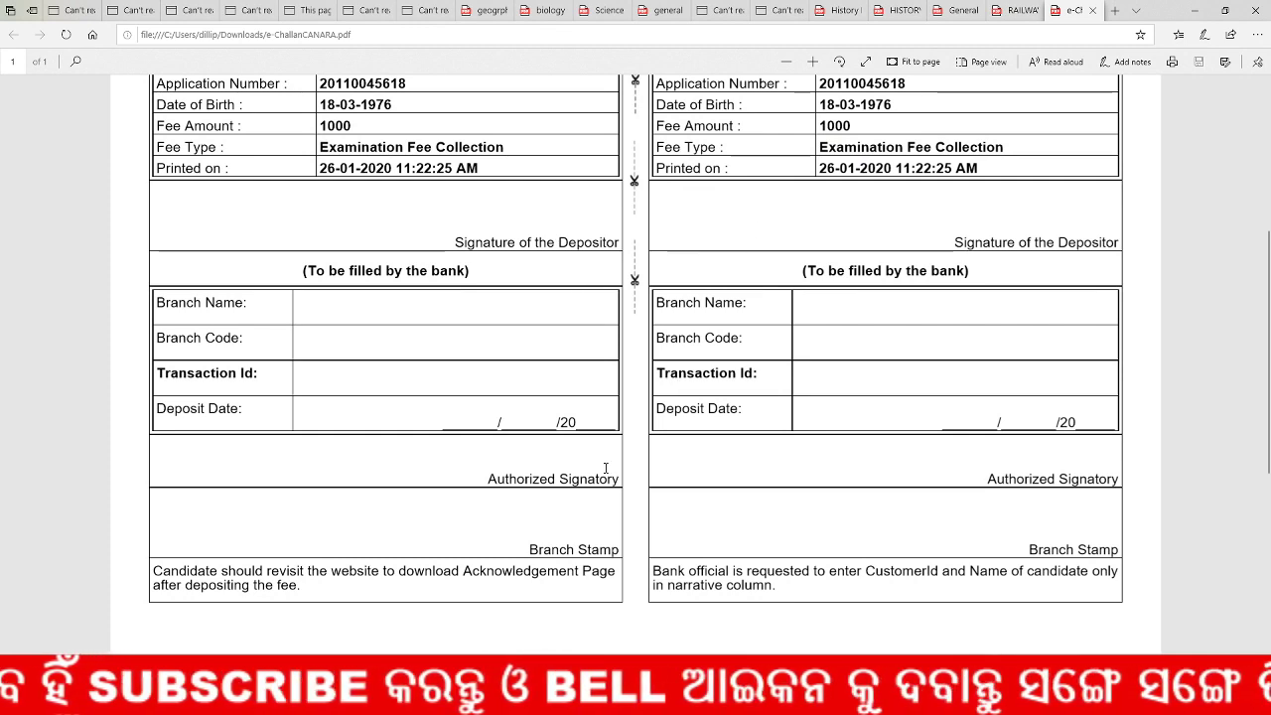
key(alt+Tab)
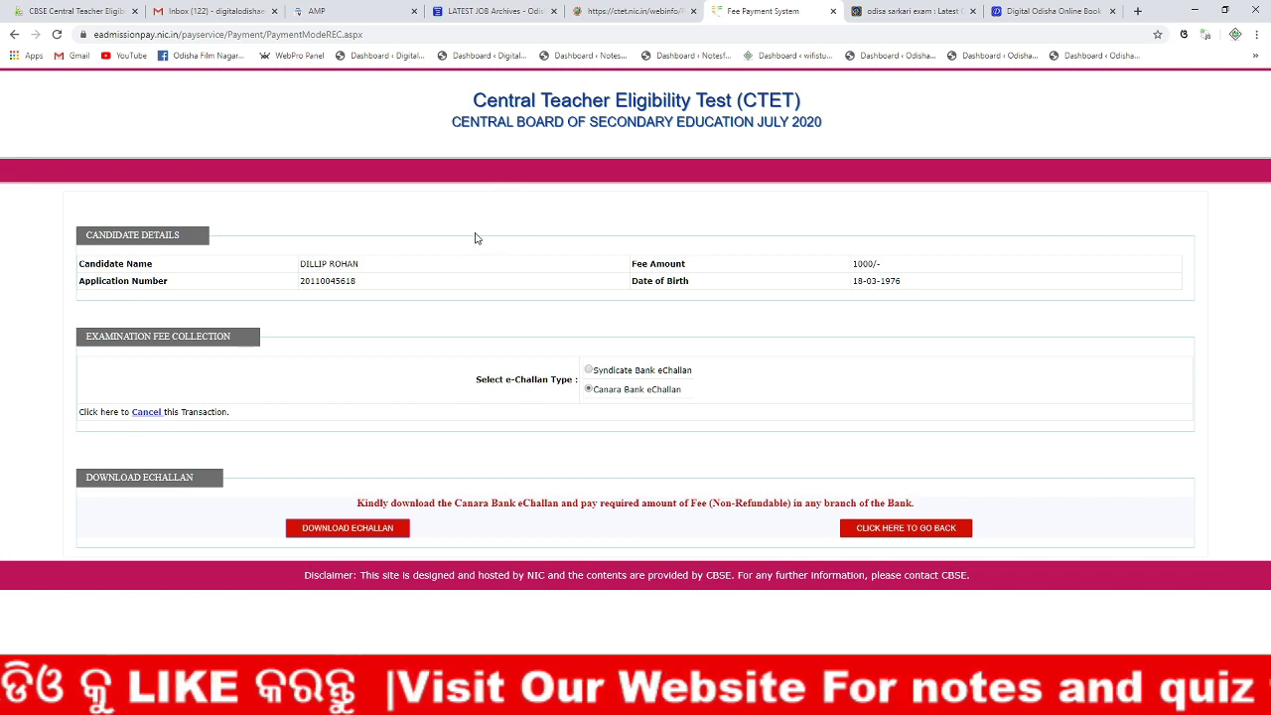
Step: Leave the fee page for the Odisha Sarkari Exam home page, via the Digital Odisha tab
click(1027, 14)
click(919, 16)
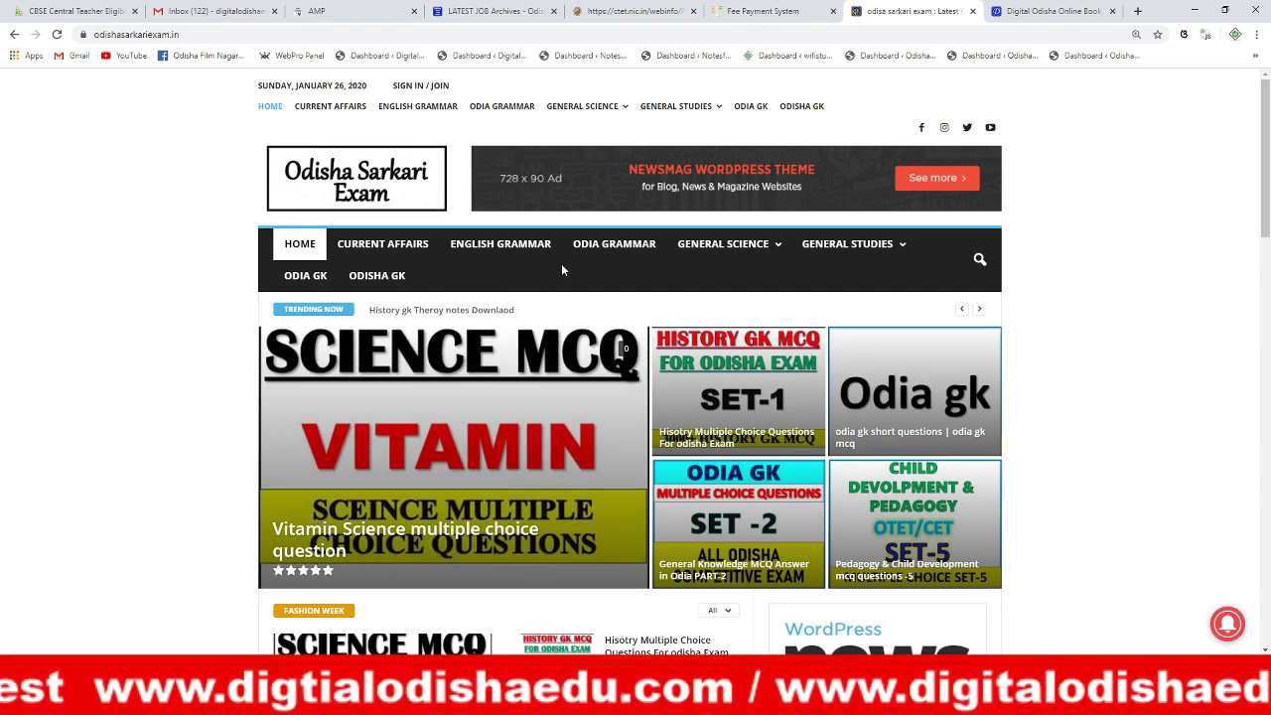
Step: Browse the ODIA GRAMMAR category on the Odisha Sarkari Exam site
click(613, 251)
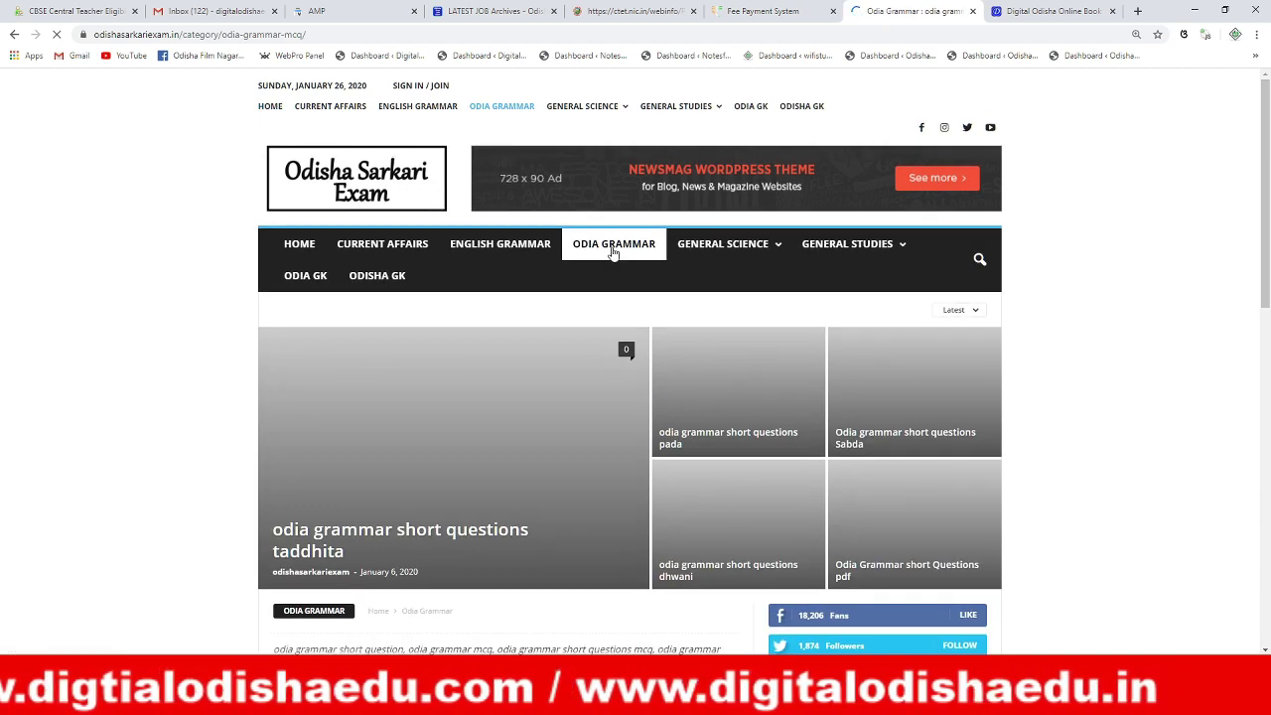
scroll(620, 259, down, 5)
scroll(623, 265, up, 2)
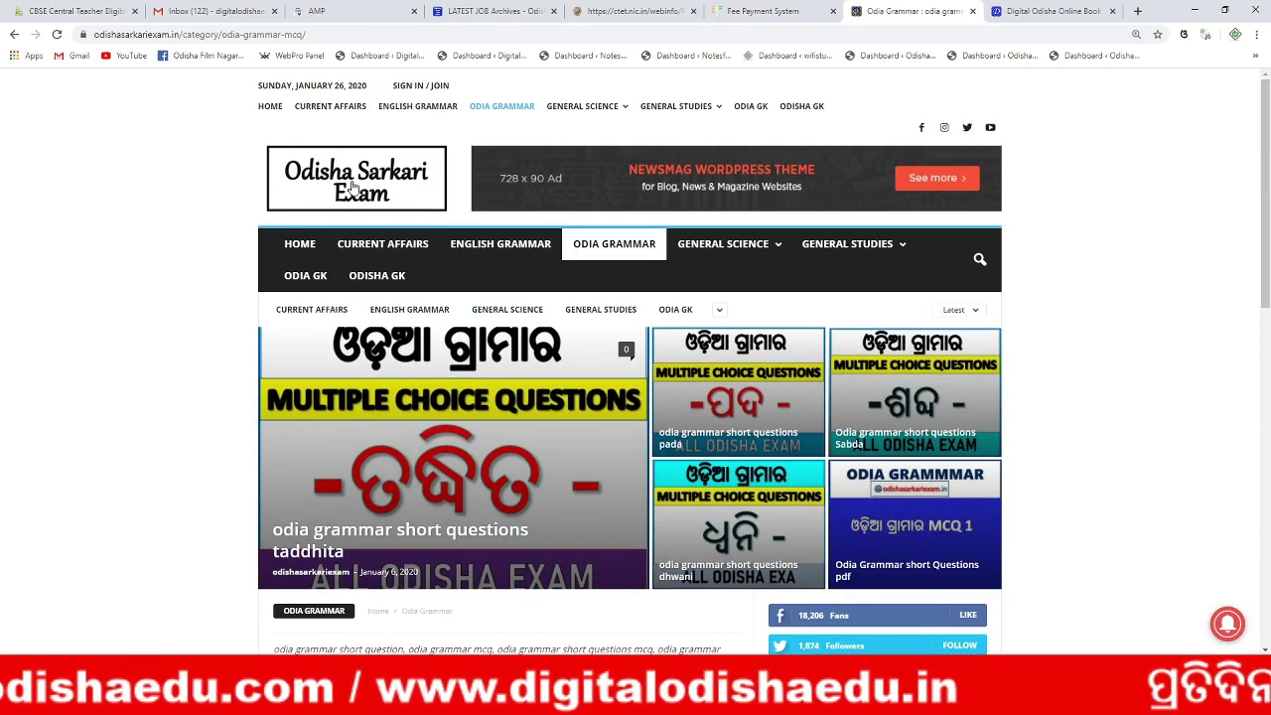
Step: Look through the Digital Odisha Online Book Store's exam guides, such as General Knowledge 2020
click(1072, 10)
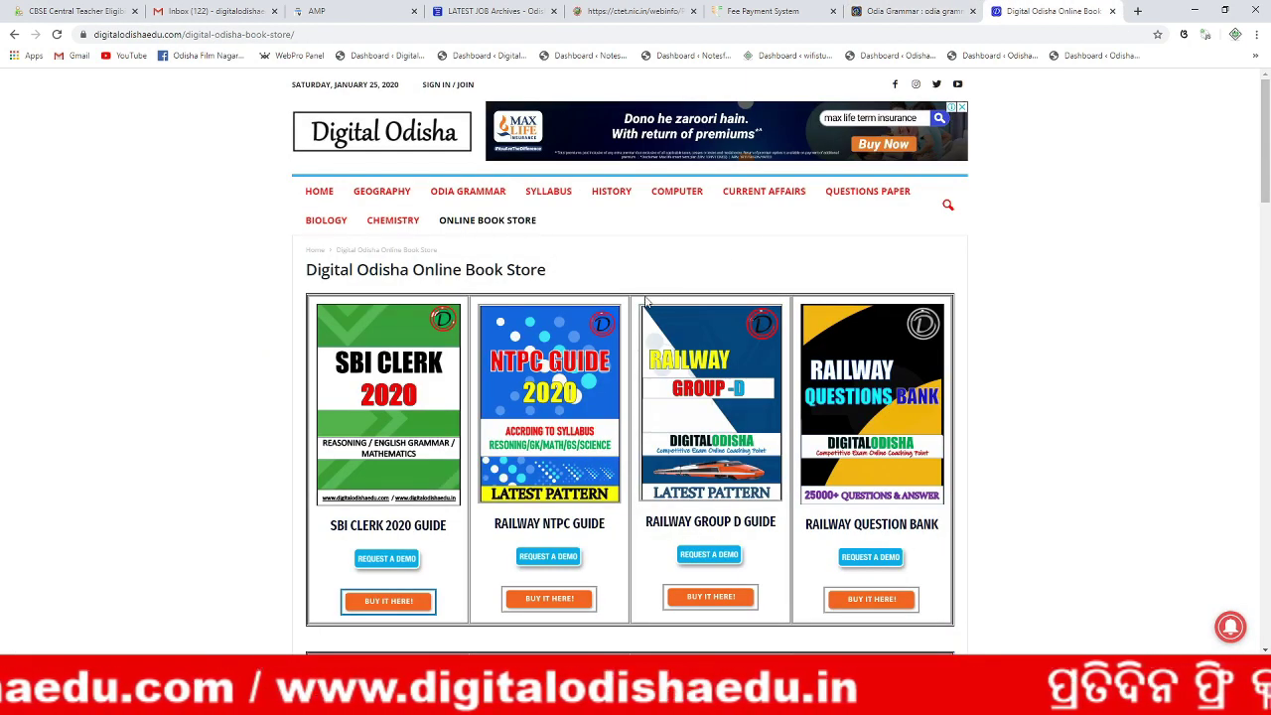
scroll(516, 258, down, 7)
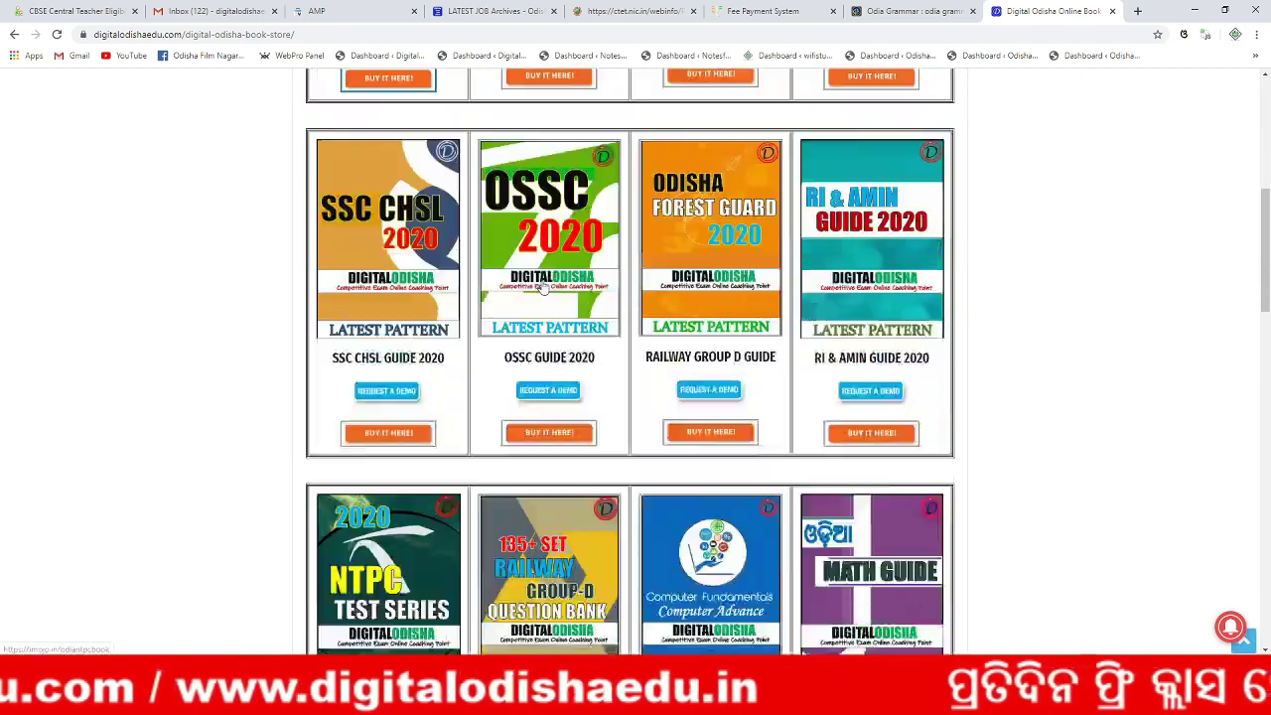
scroll(612, 299, up, 2)
scroll(611, 299, down, 12)
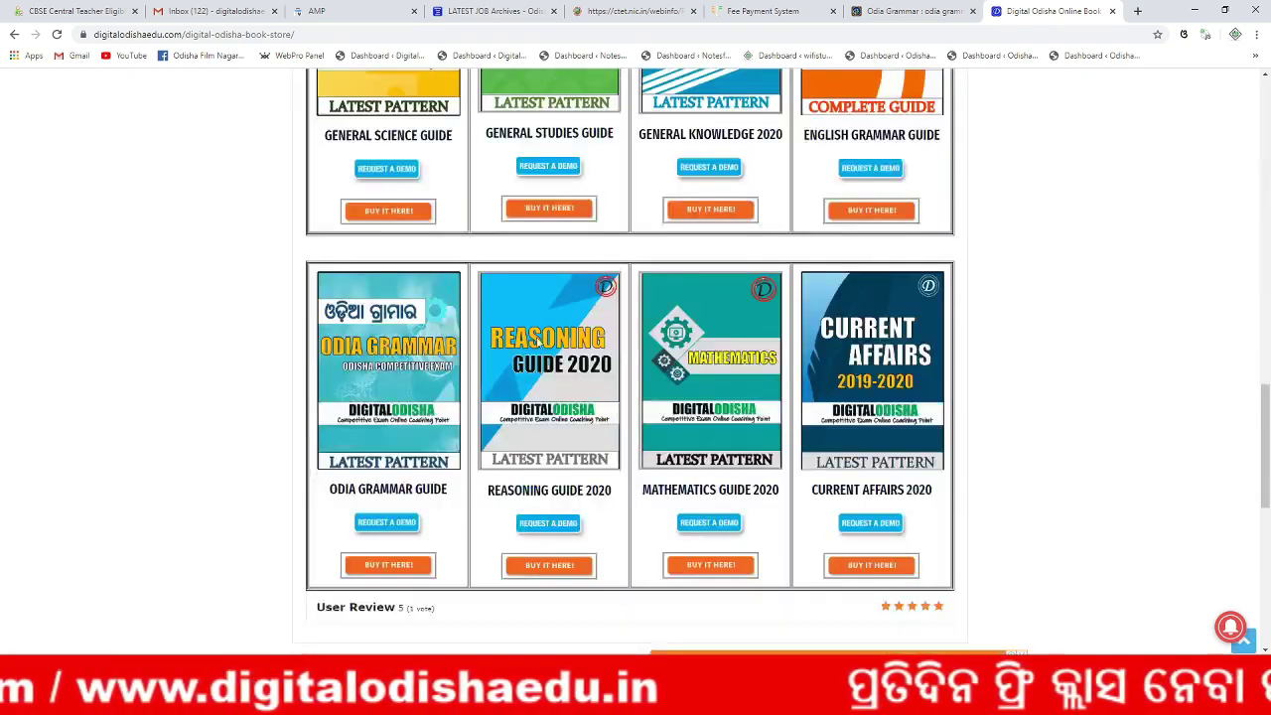
scroll(675, 263, up, 10)
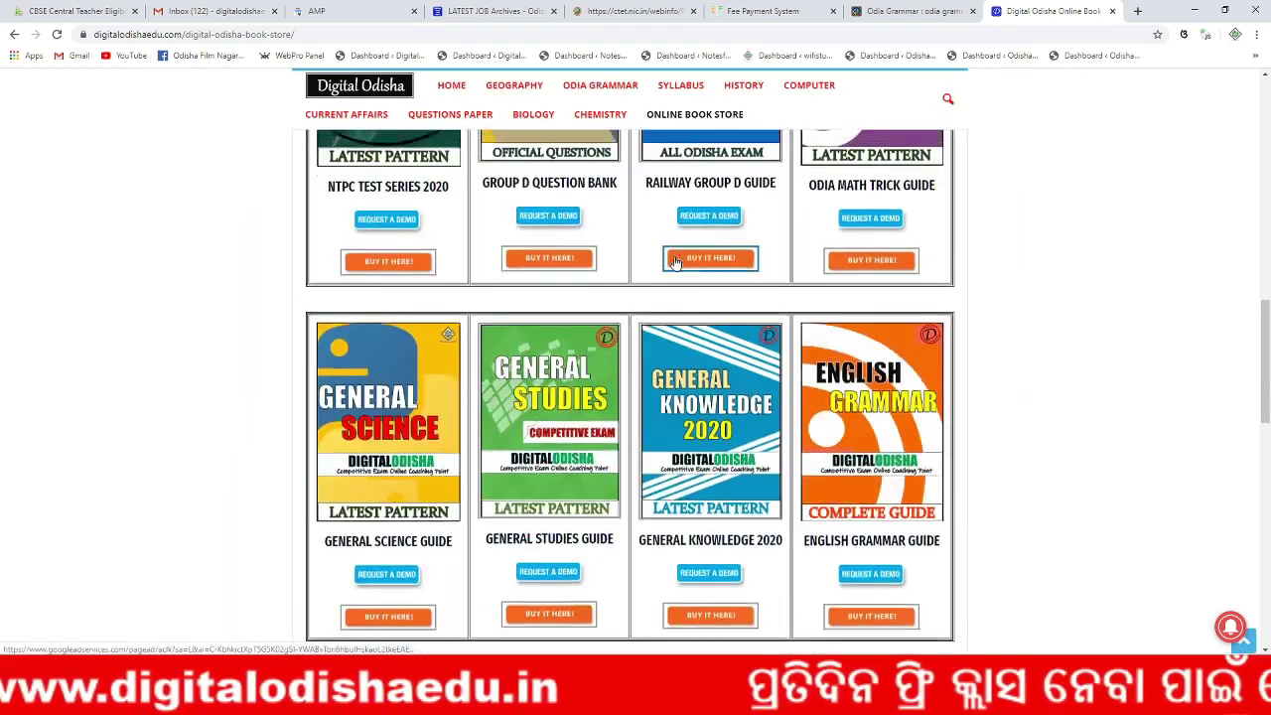